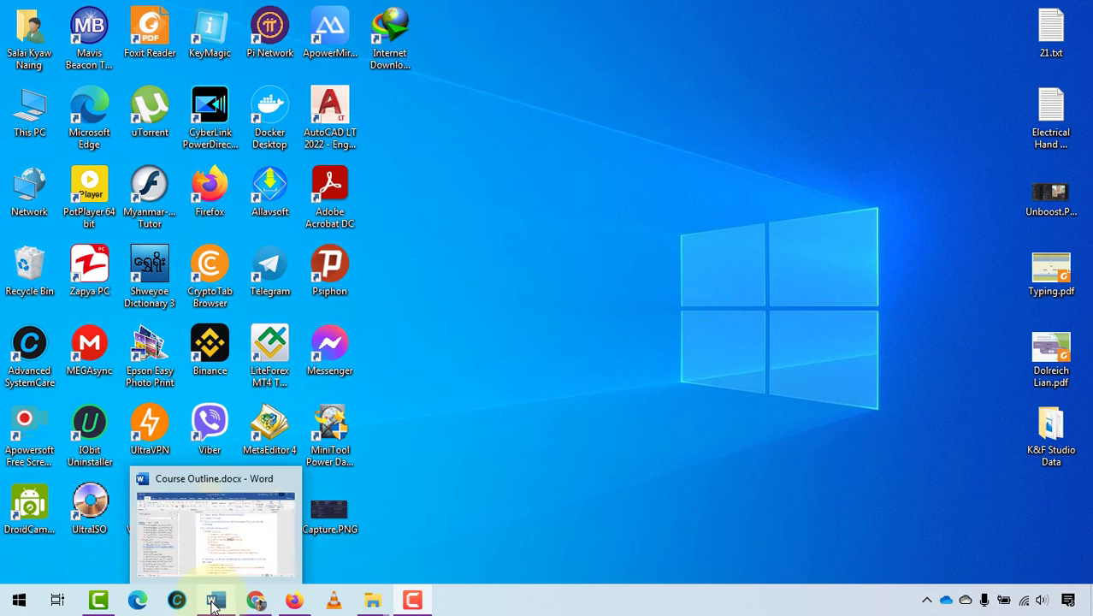
Select the '7. Review Functions' heading in the Word course outline.
click(214, 602)
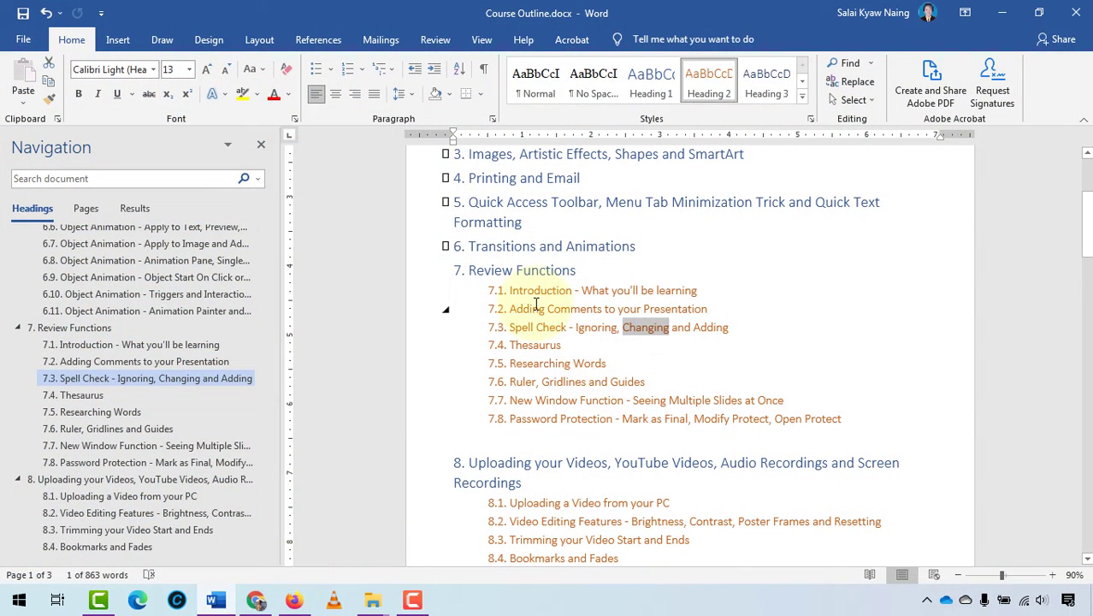
click(536, 309)
drag(577, 270, 467, 270)
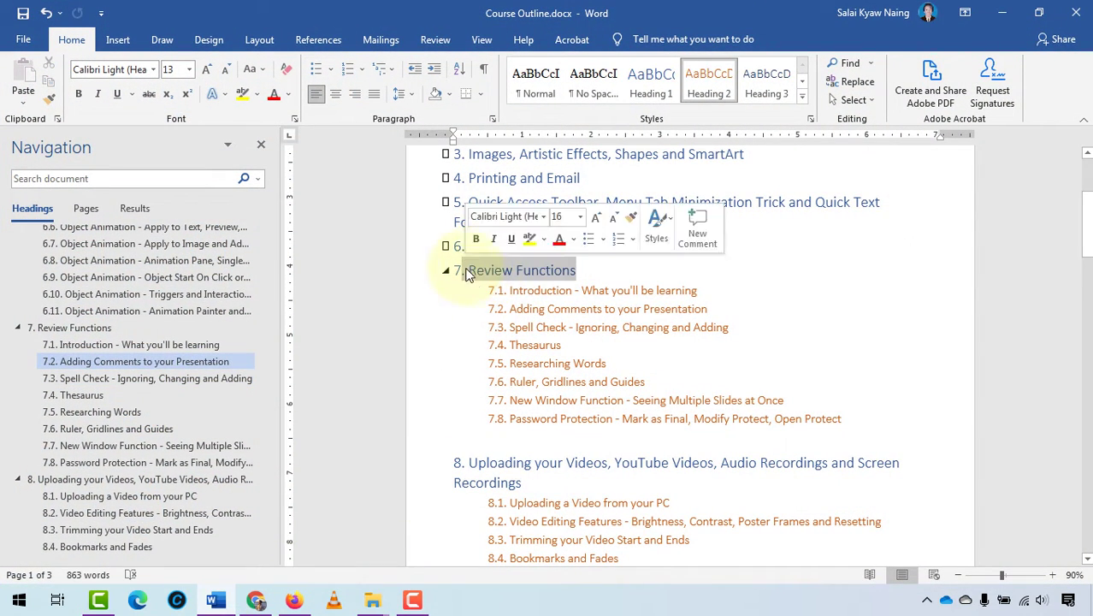
mouse_move(372, 601)
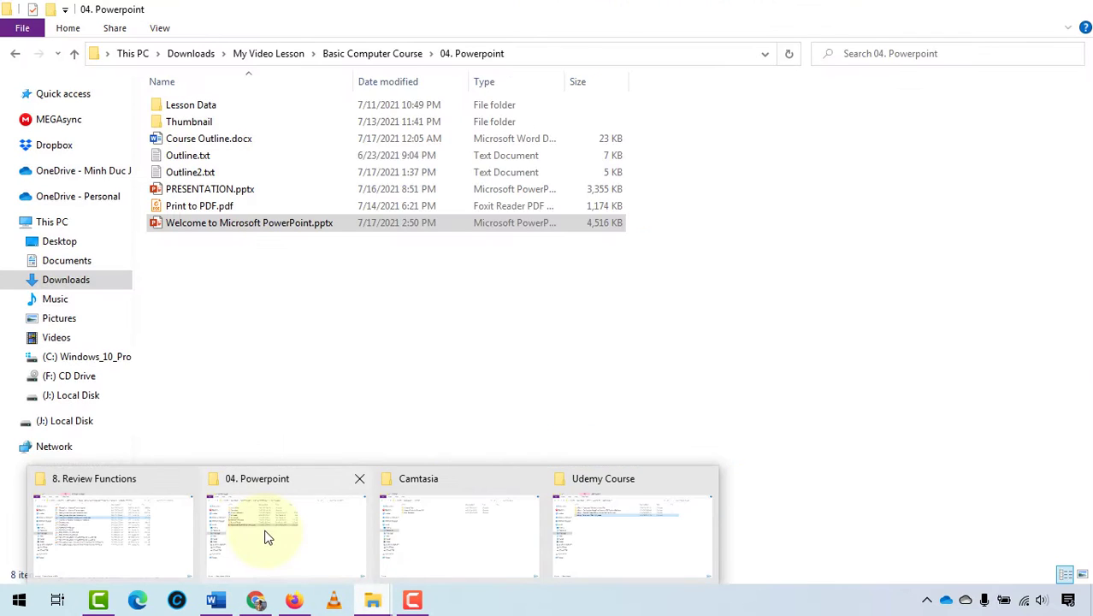
Open Welcome to Microsoft PowerPoint.pptx from the 04. Powerpoint folder and bring PowerPoint forward.
click(268, 534)
double_click(312, 224)
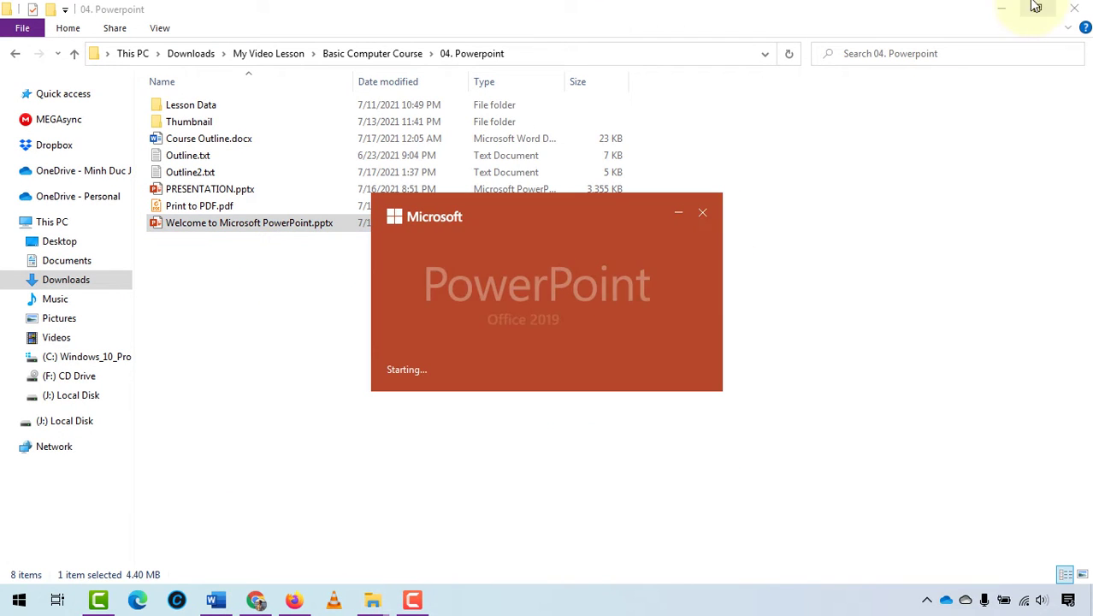
click(1000, 8)
mouse_move(216, 600)
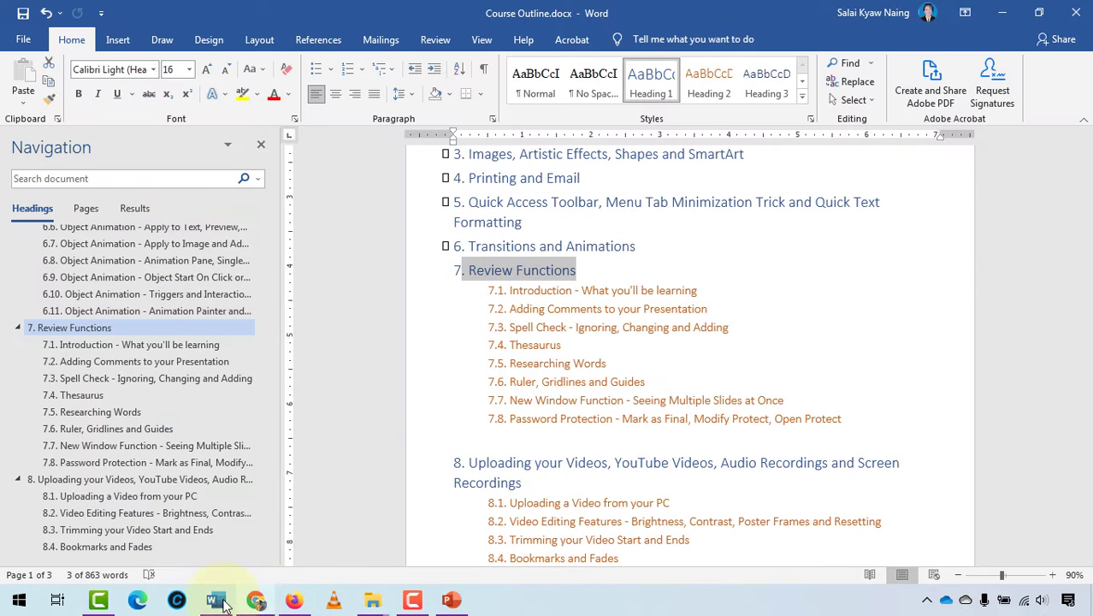
mouse_move(522, 270)
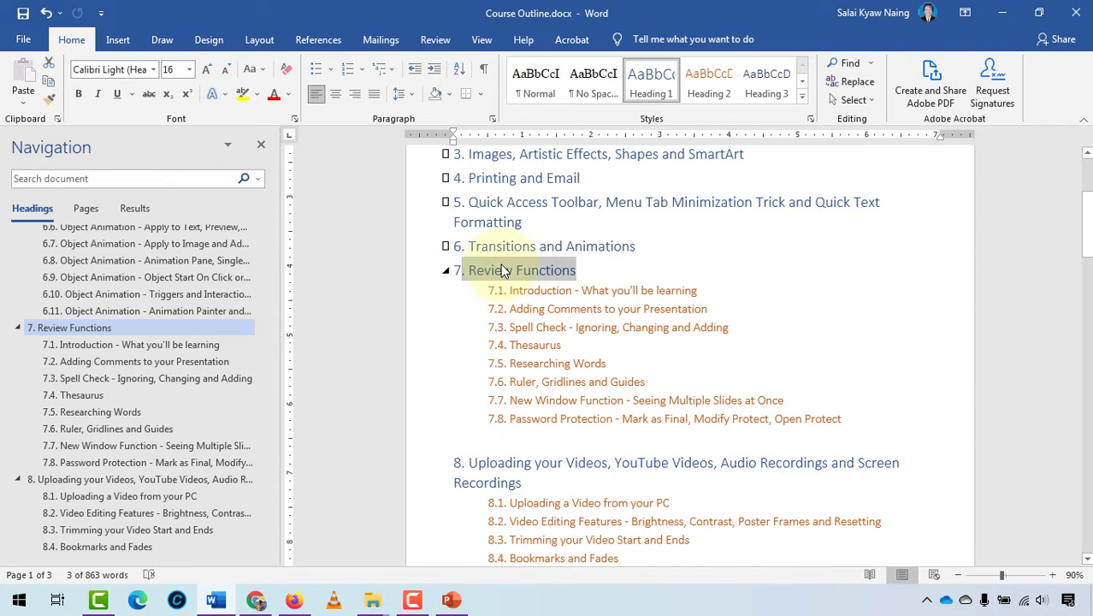
drag(469, 270, 585, 271)
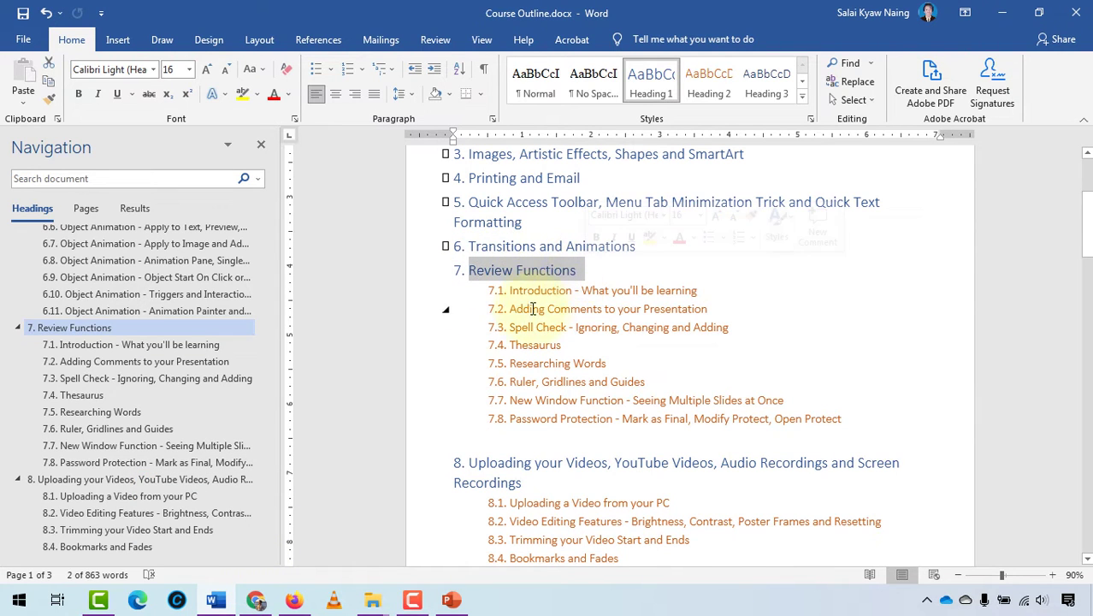
click(451, 599)
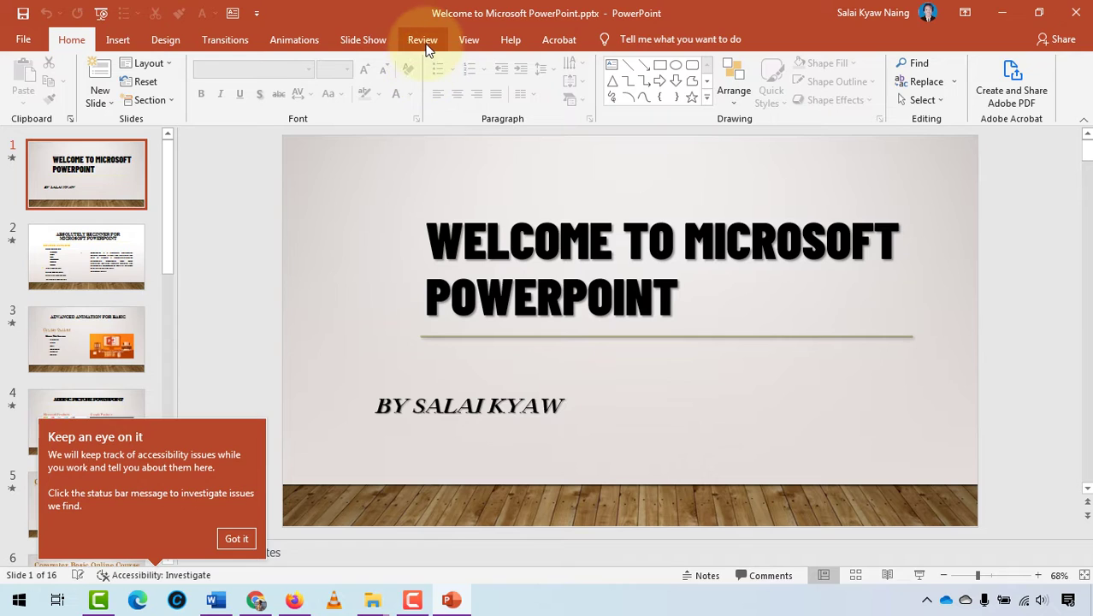
Show PowerPoint's Review tab, then minimize the deck to return to the Word outline.
click(425, 43)
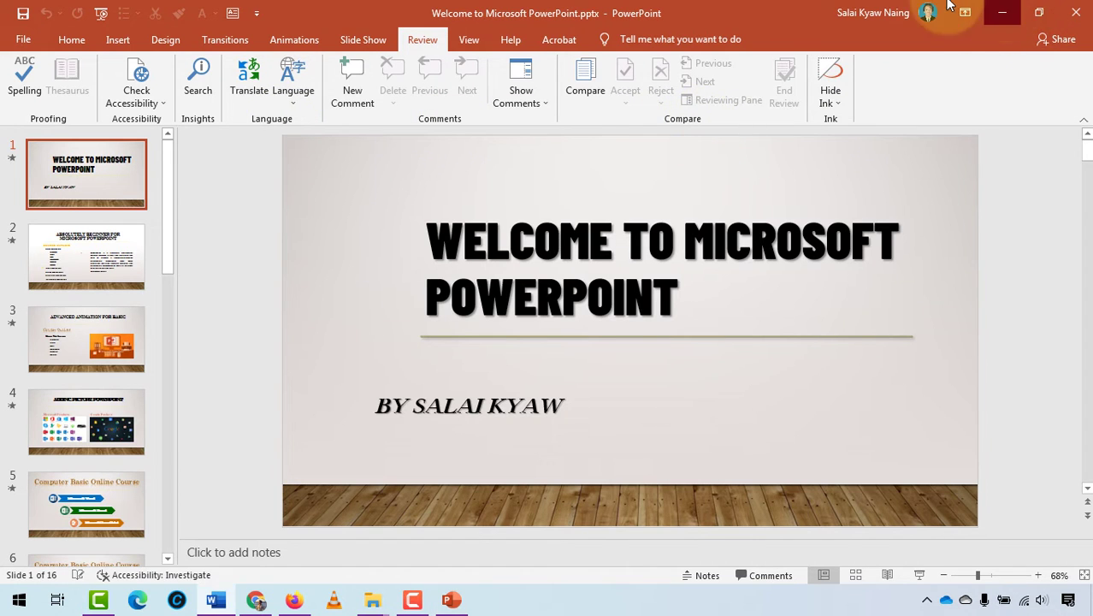
click(1003, 12)
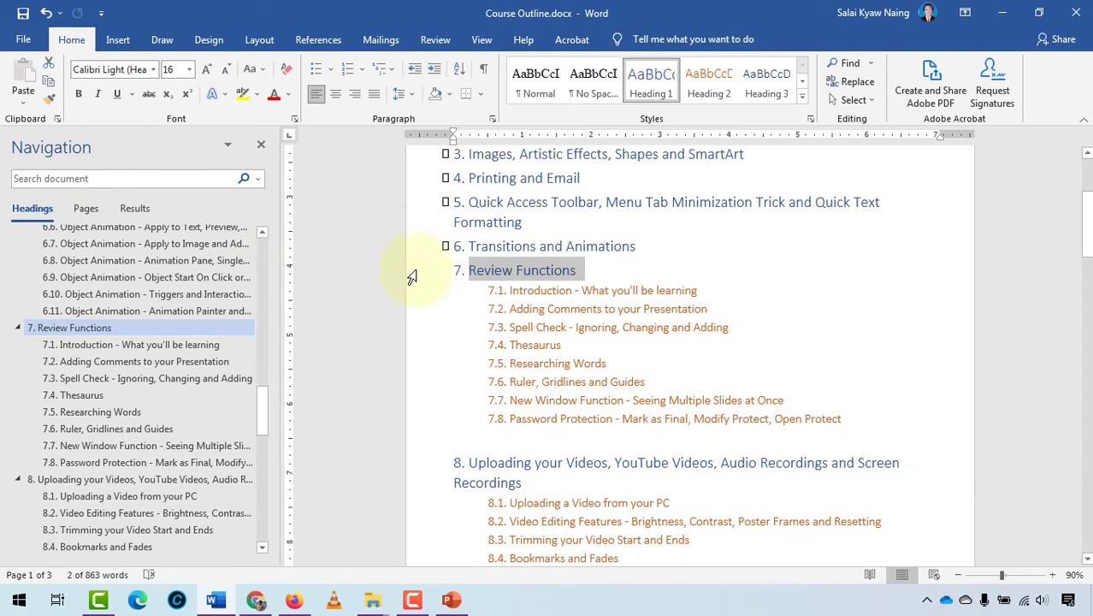
click(571, 291)
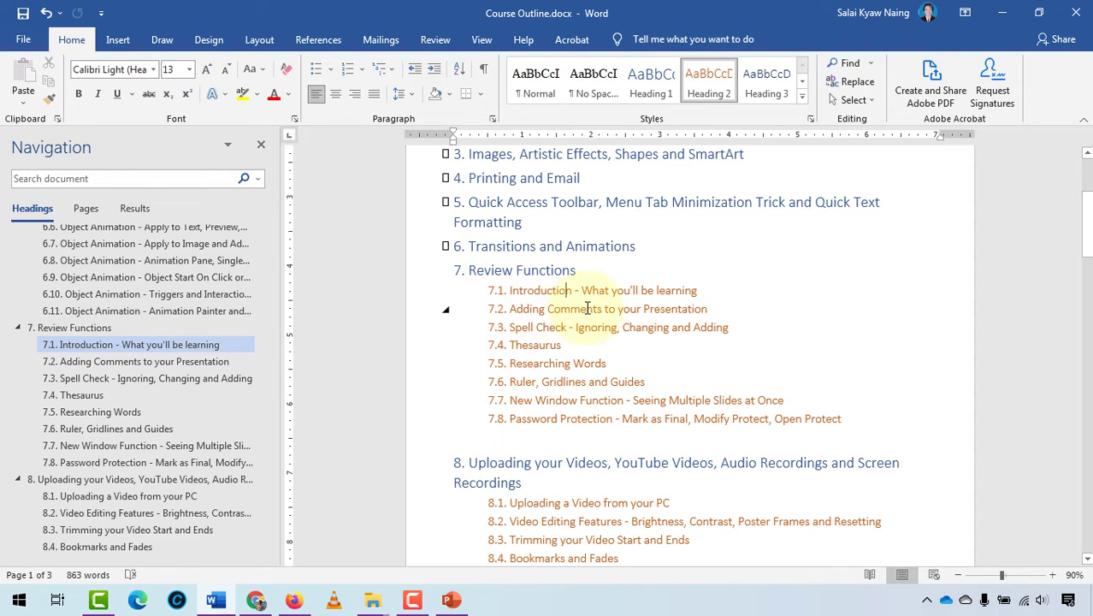
drag(513, 310, 709, 310)
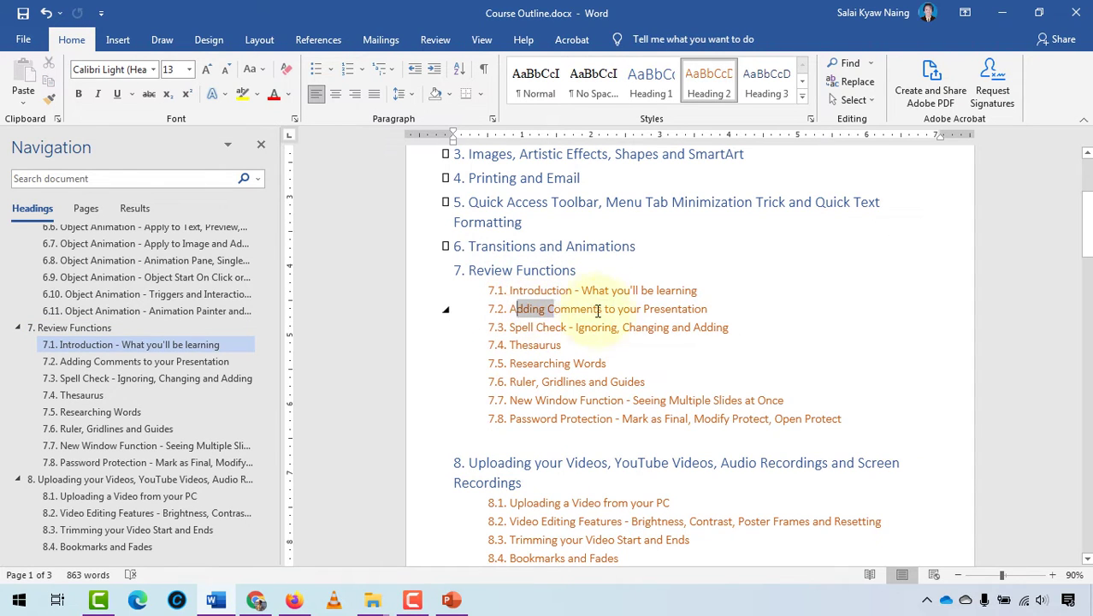
click(548, 327)
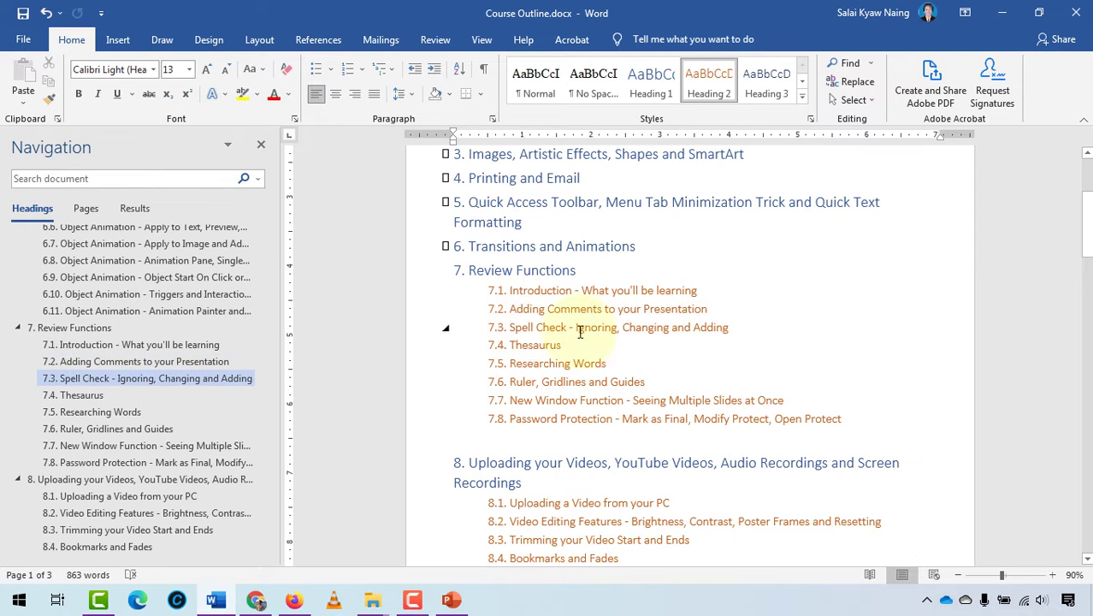
drag(510, 328, 773, 332)
Scroll through the 16 slide thumbnails, then select slide 2, Absolutely Beginner for Microsoft PowerPoint.
click(452, 599)
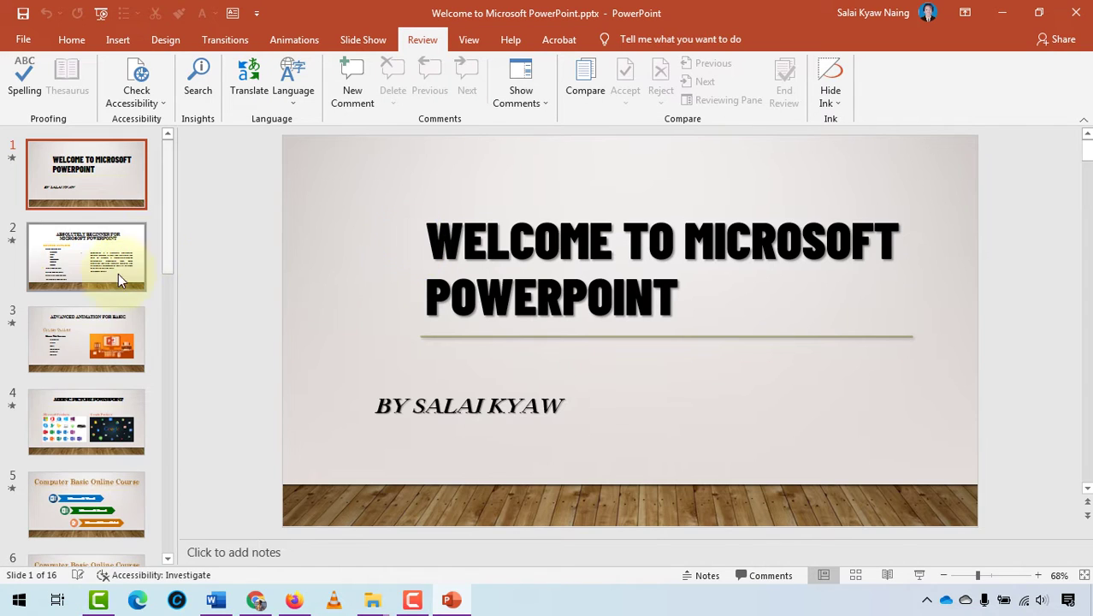
scroll(78, 271, down, 3)
scroll(80, 271, down, 4)
scroll(79, 271, down, 3)
scroll(78, 271, down, 1)
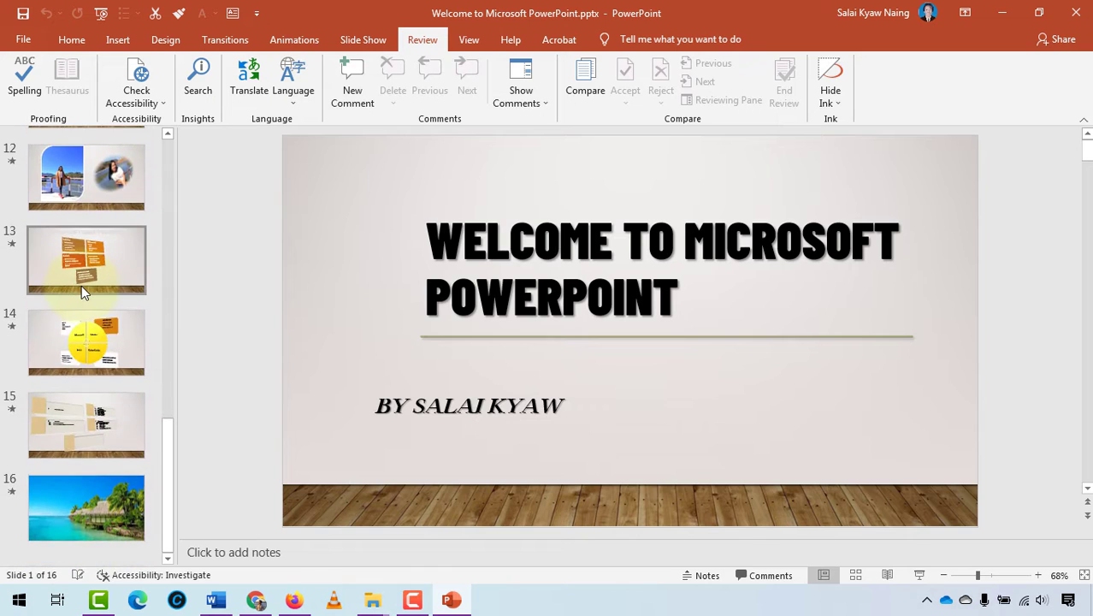
scroll(81, 285, up, 2)
scroll(82, 285, up, 4)
scroll(81, 290, up, 5)
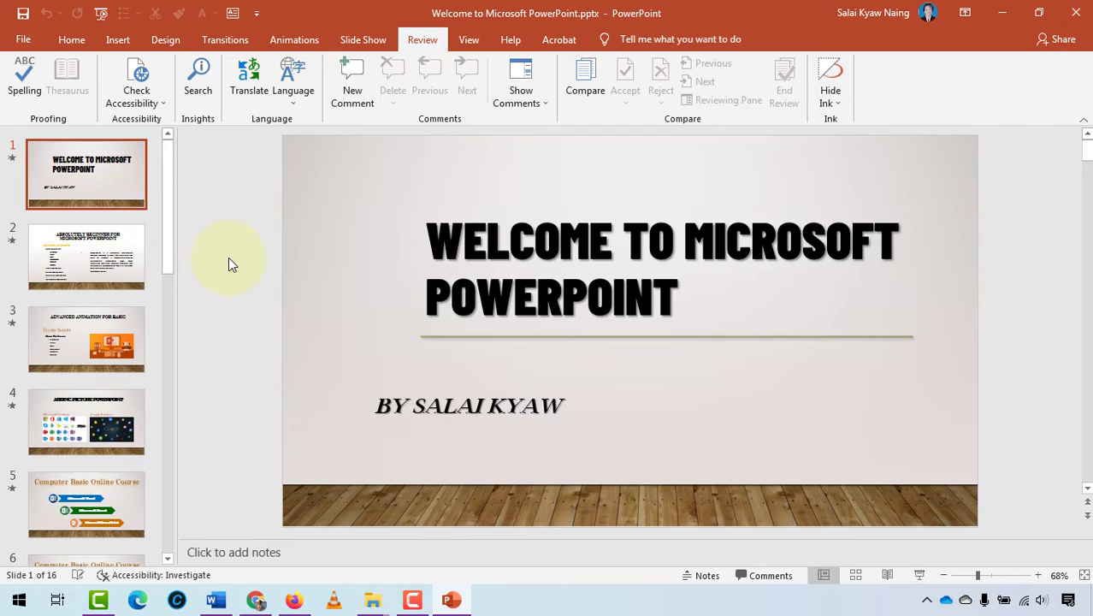
click(81, 280)
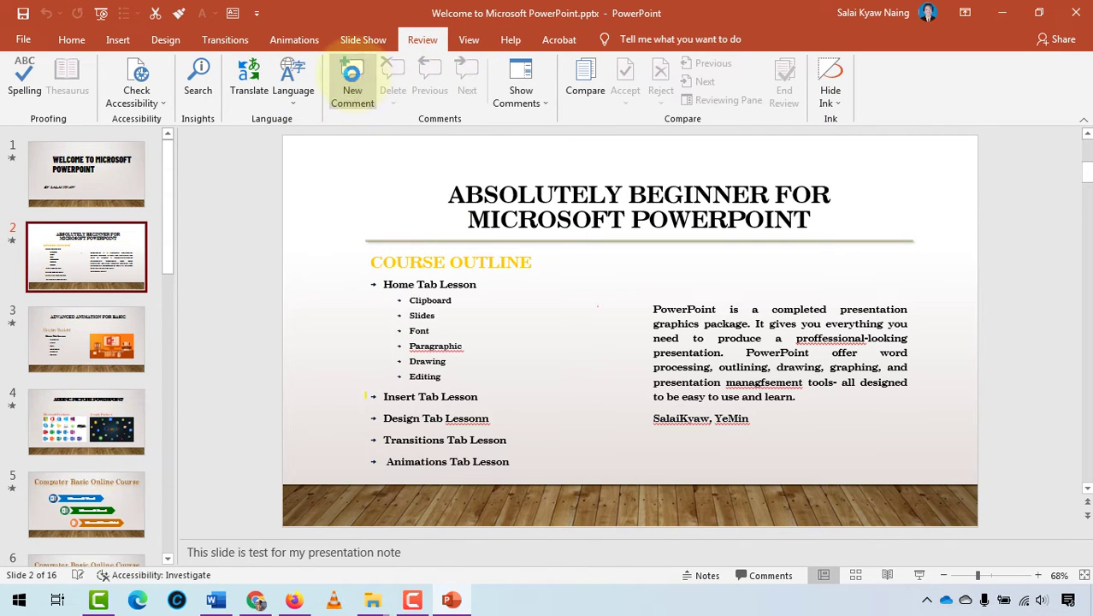
Add a new comment on slide 2 reading 'Check your spelling!'.
click(352, 86)
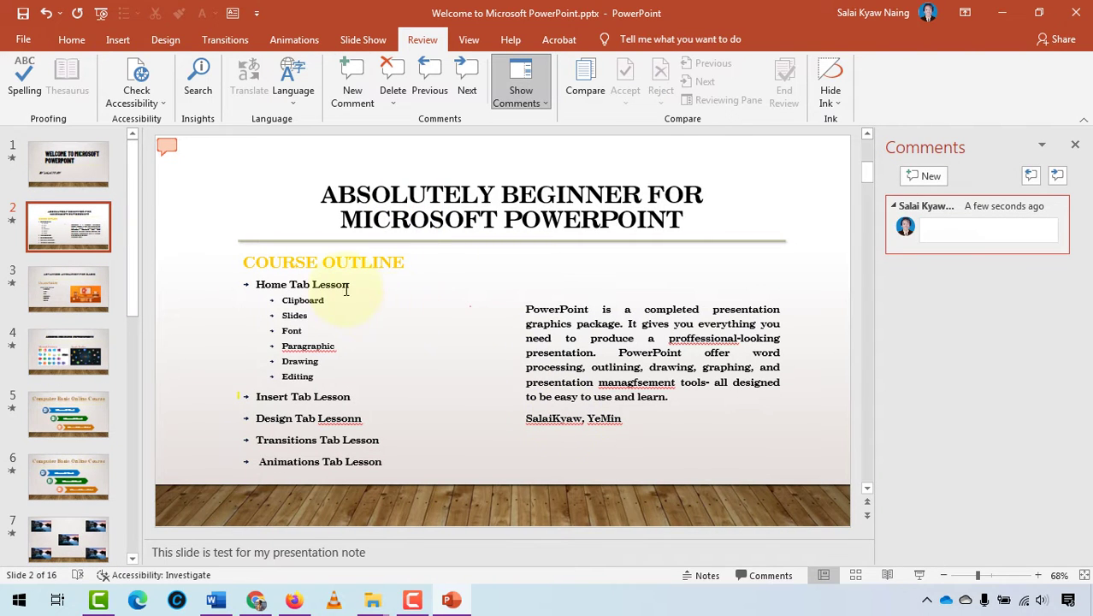
mouse_move(966, 206)
mouse_move(977, 229)
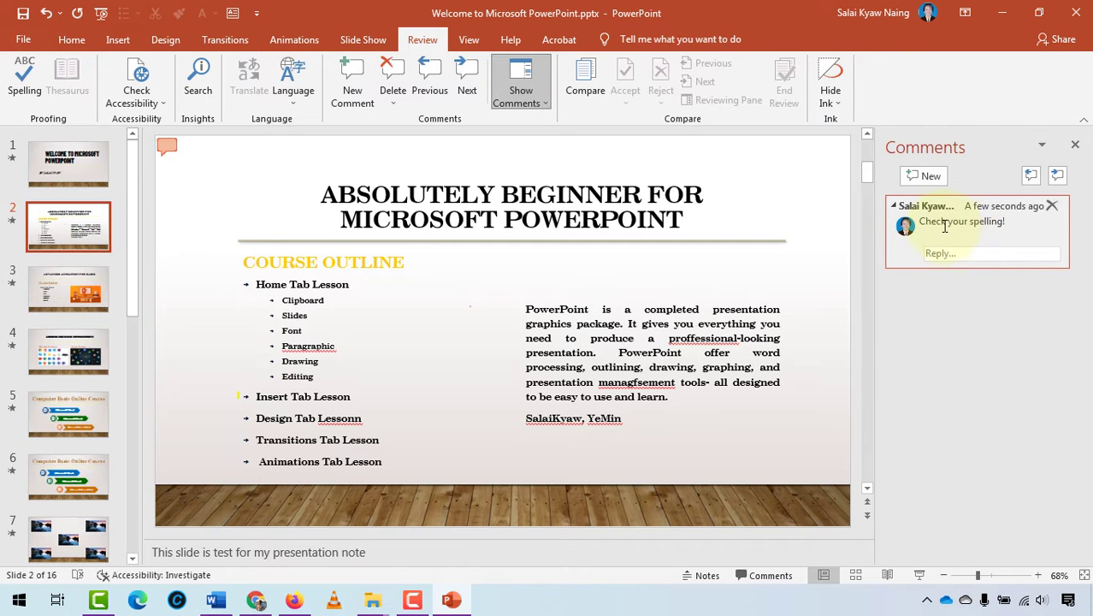
key(super)
click(207, 267)
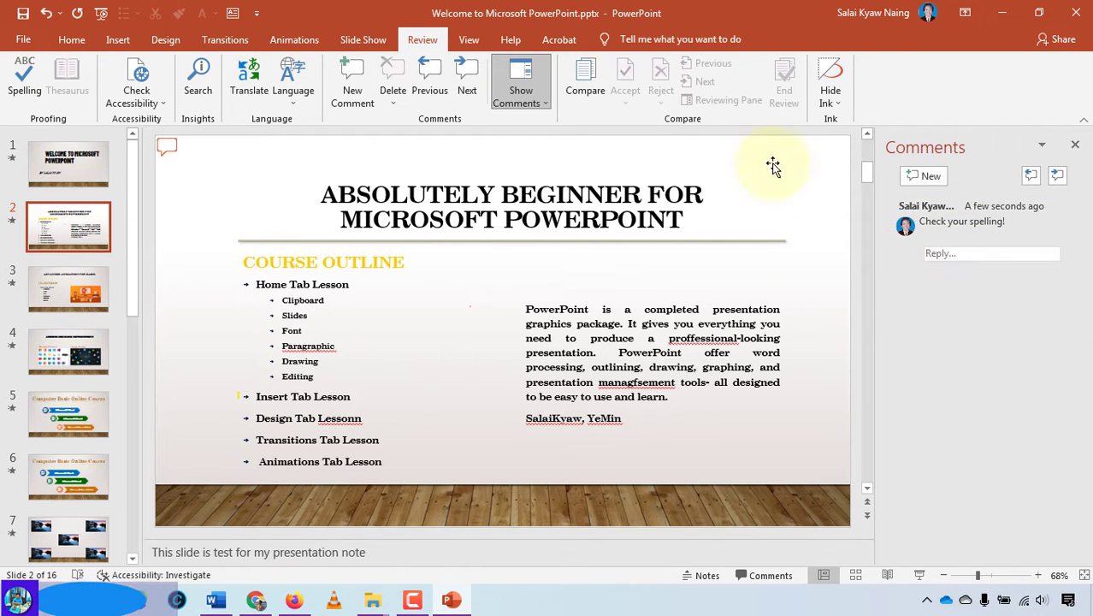
click(522, 77)
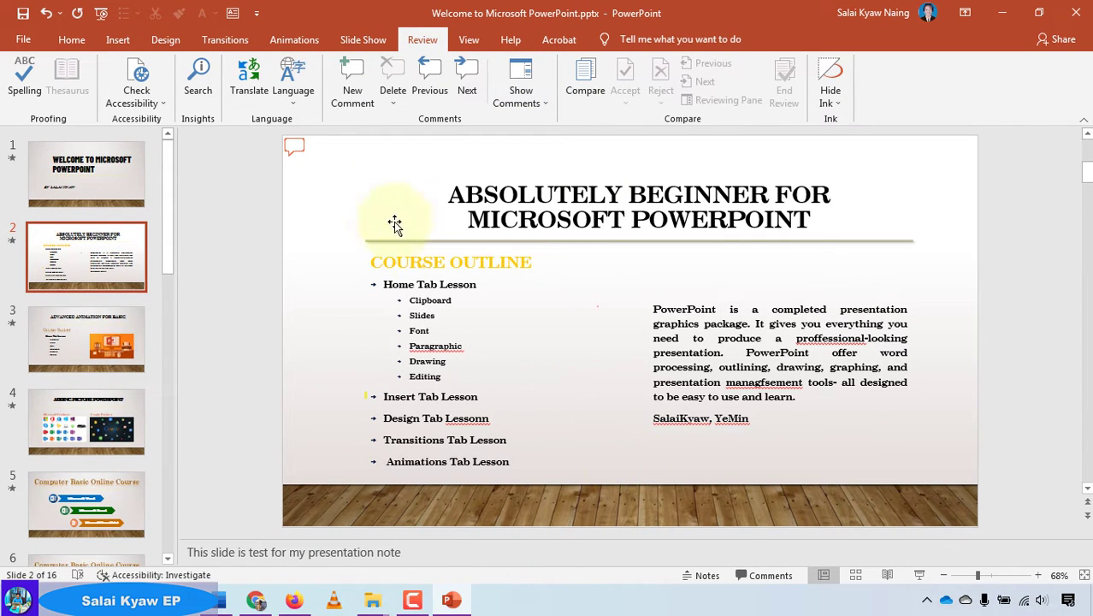
click(293, 147)
mouse_move(187, 150)
mouse_down()
mouse_move(165, 147)
mouse_move(359, 379)
mouse_move(601, 400)
mouse_move(164, 146)
mouse_up()
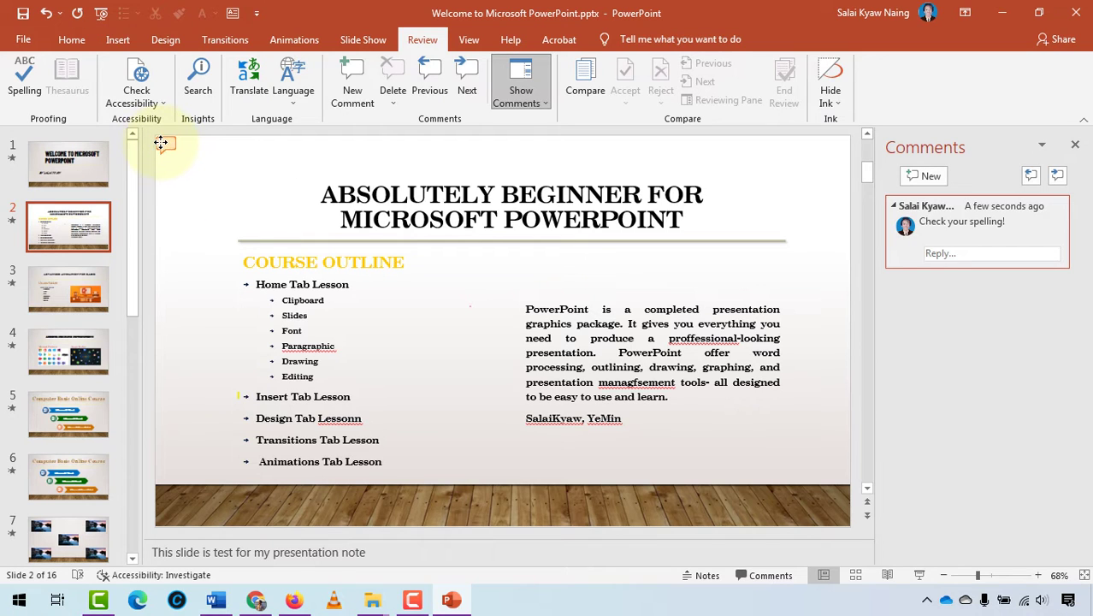
mouse_move(170, 145)
mouse_down()
mouse_move(481, 338)
mouse_move(333, 330)
mouse_up()
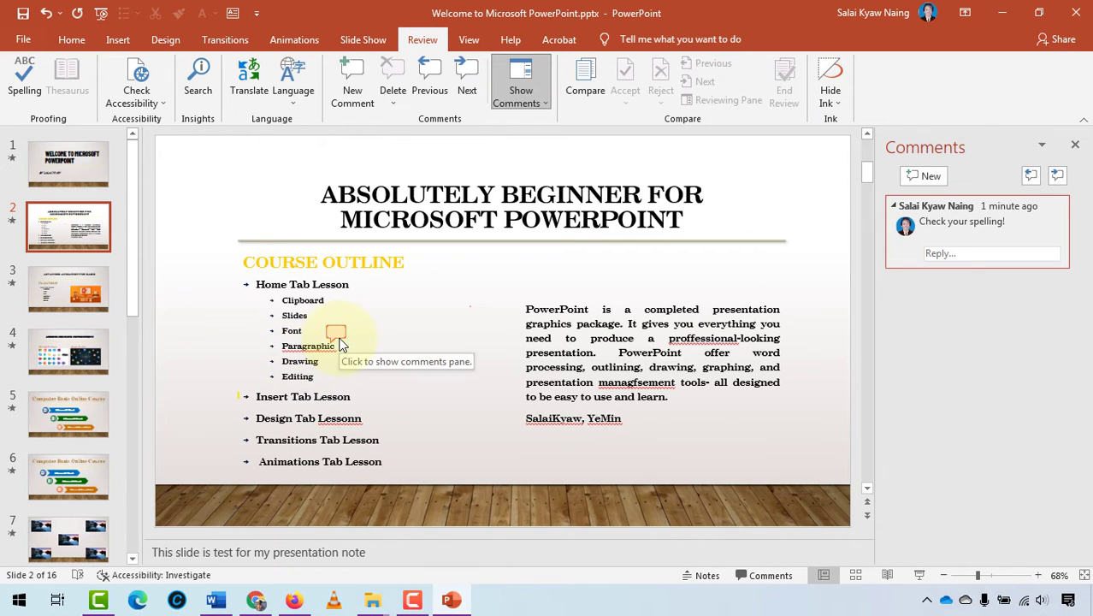
drag(338, 336, 168, 142)
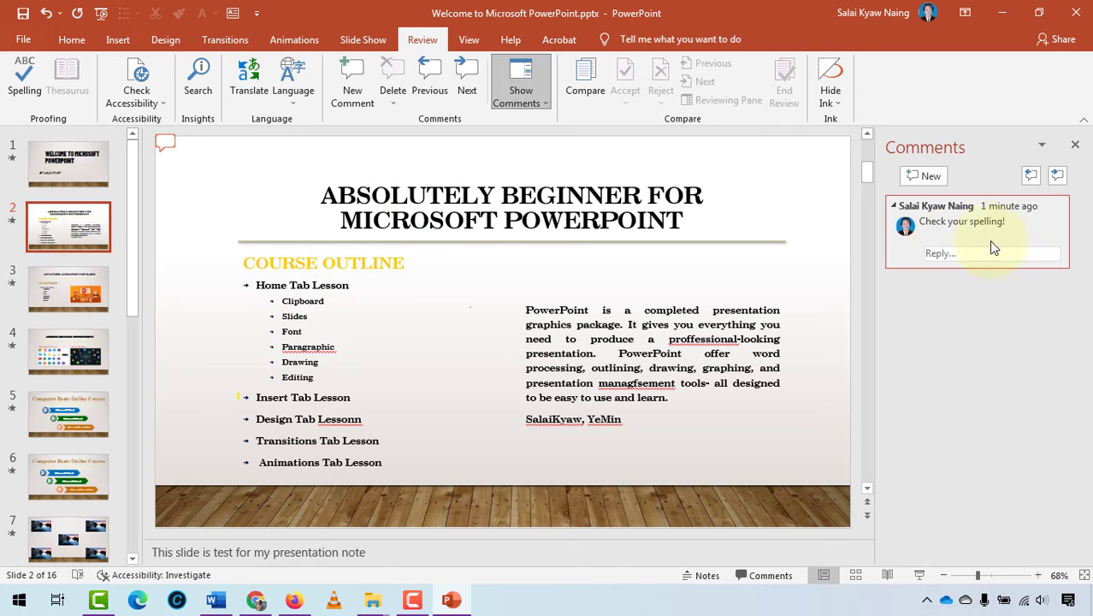
Post a second comment on slide 2 reading 'Change your font size......'.
click(925, 176)
text(Change your font size)
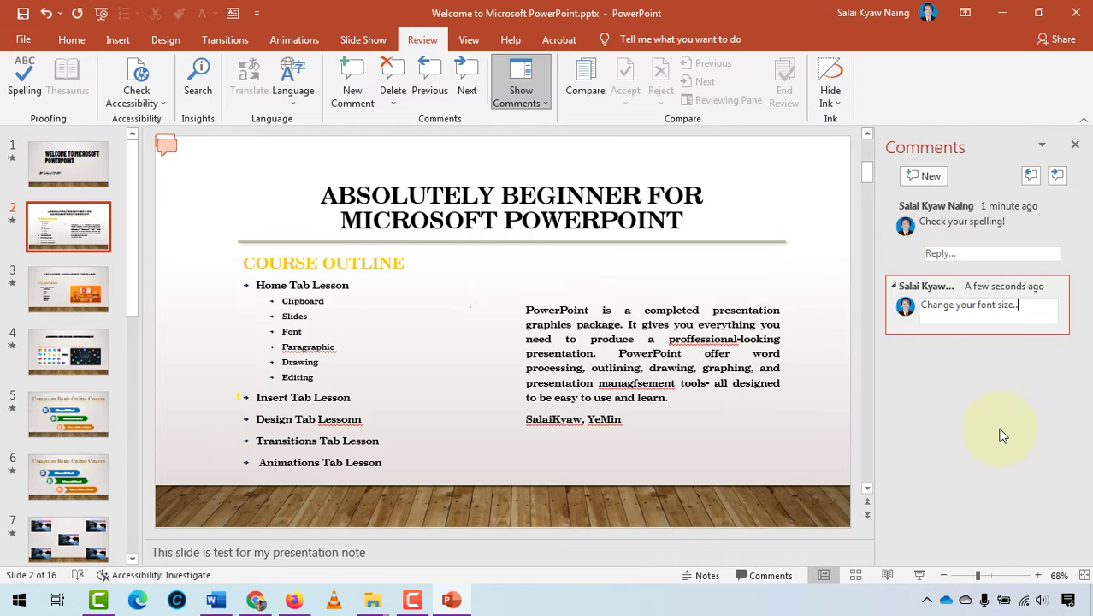
text(......)
click(1002, 436)
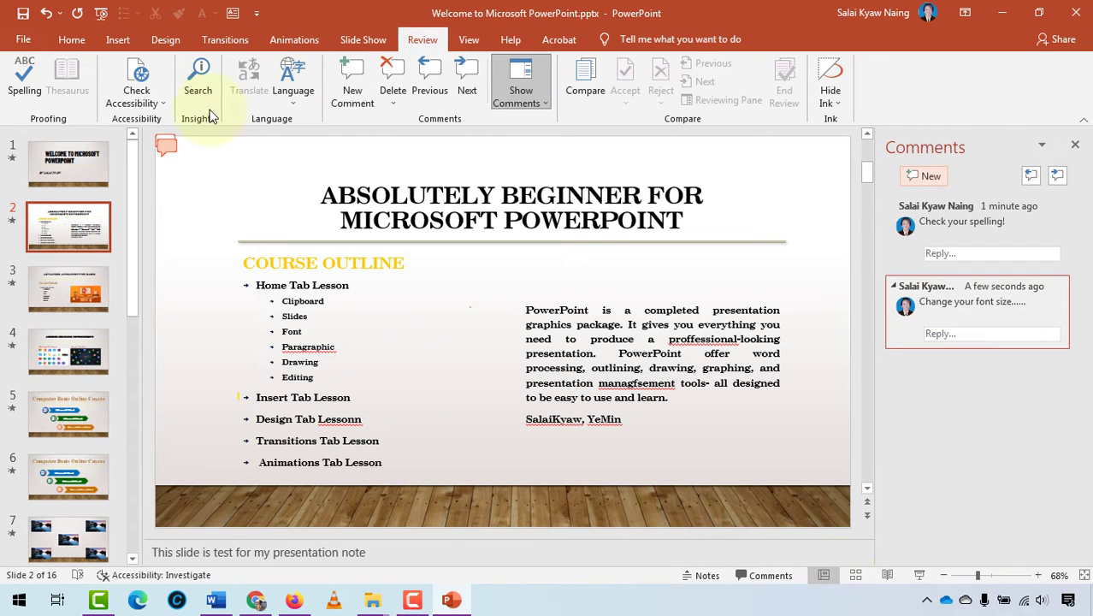
click(227, 212)
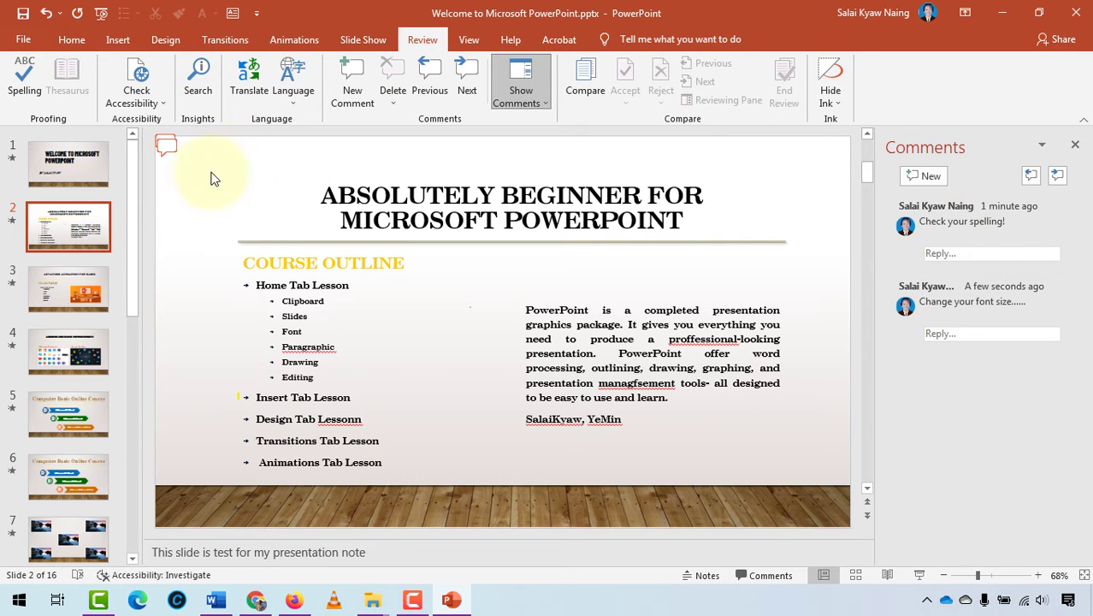
click(360, 52)
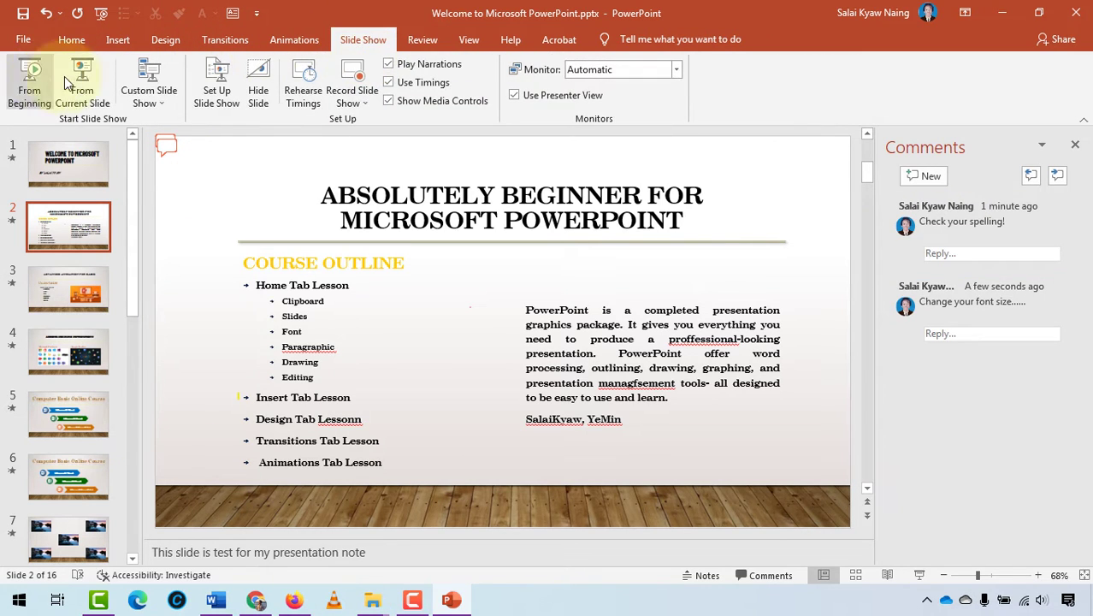
Run the slide show full-screen from slide 2, then end it with Esc.
click(90, 77)
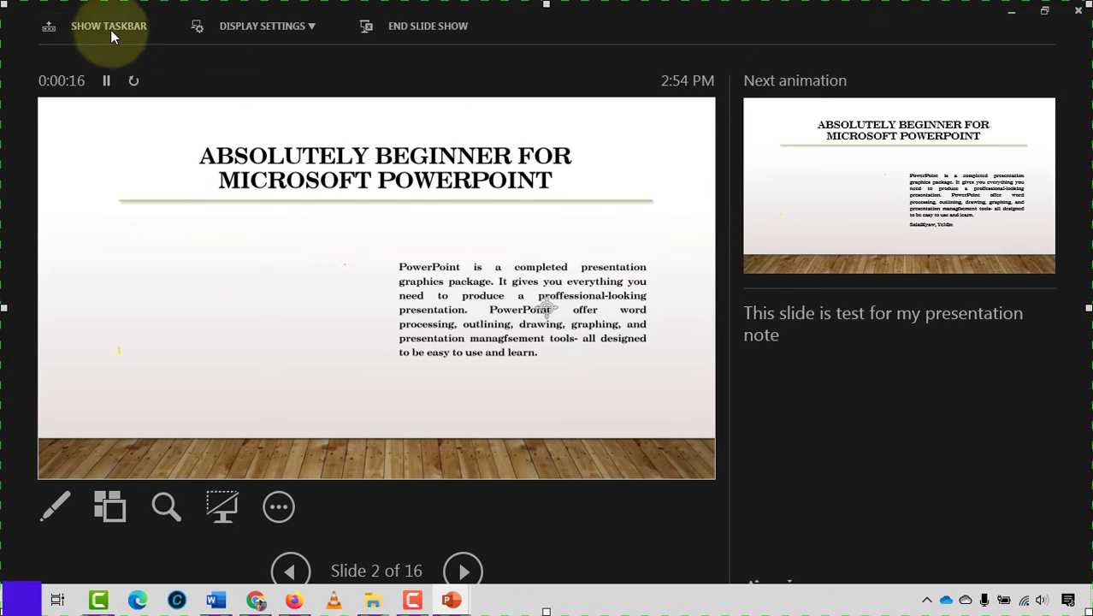
click(242, 29)
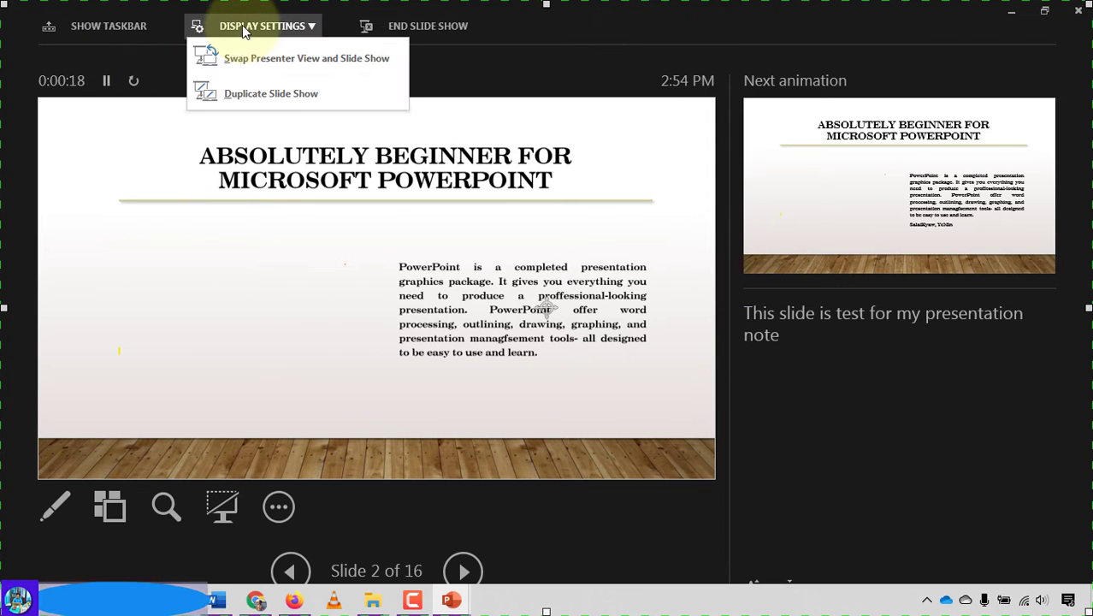
click(272, 58)
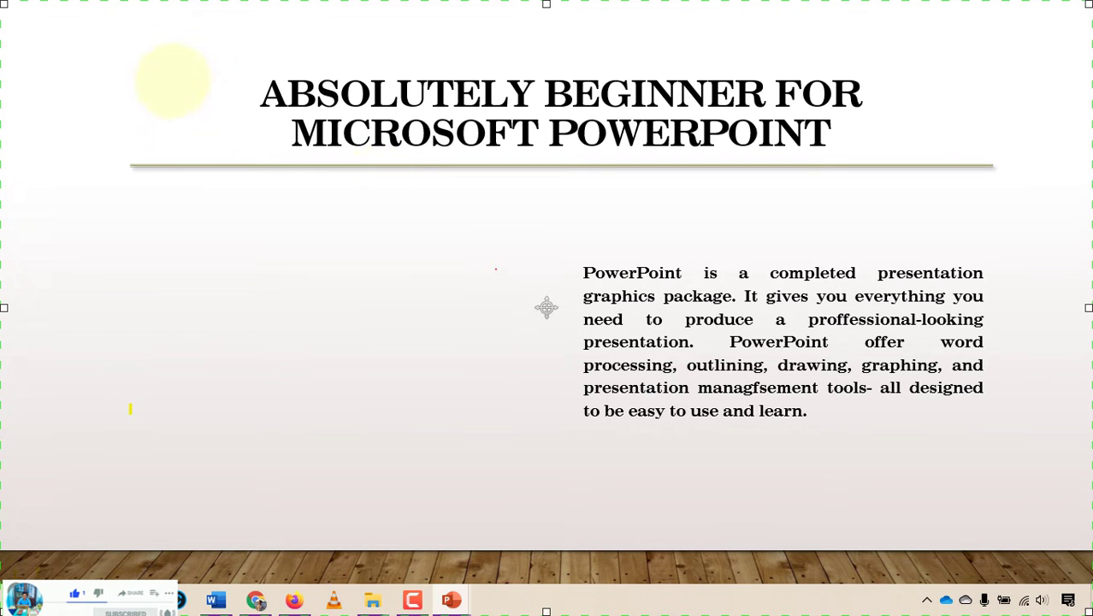
key(Escape)
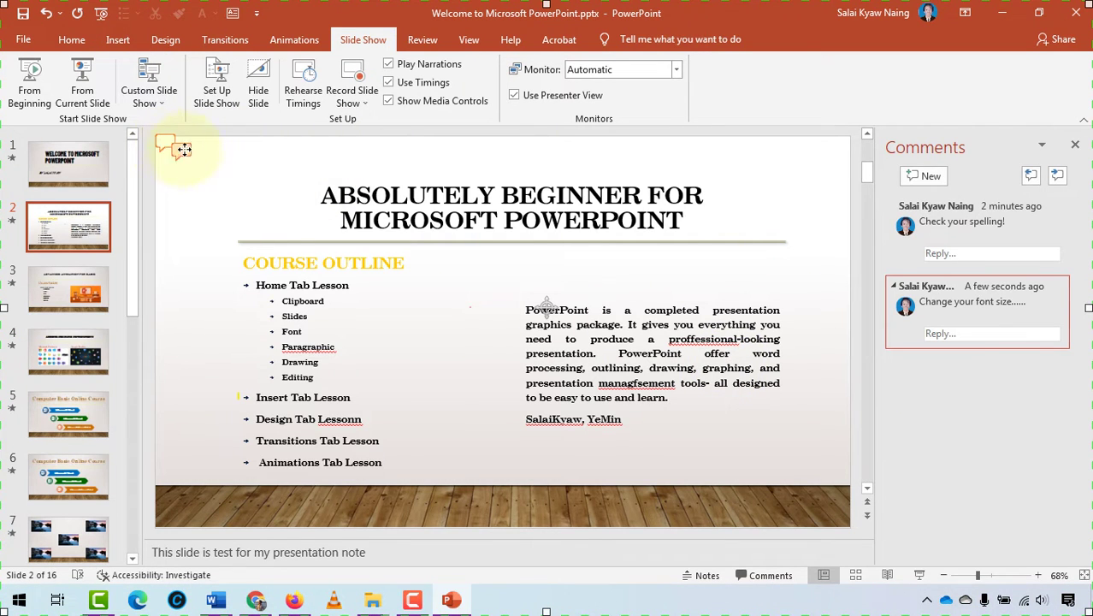
Drag both comment markers on slide 2 next to the slide title.
drag(169, 144, 231, 181)
click(173, 156)
mouse_move(170, 145)
mouse_down()
mouse_move(190, 182)
mouse_move(206, 155)
mouse_up()
click(227, 179)
click(219, 195)
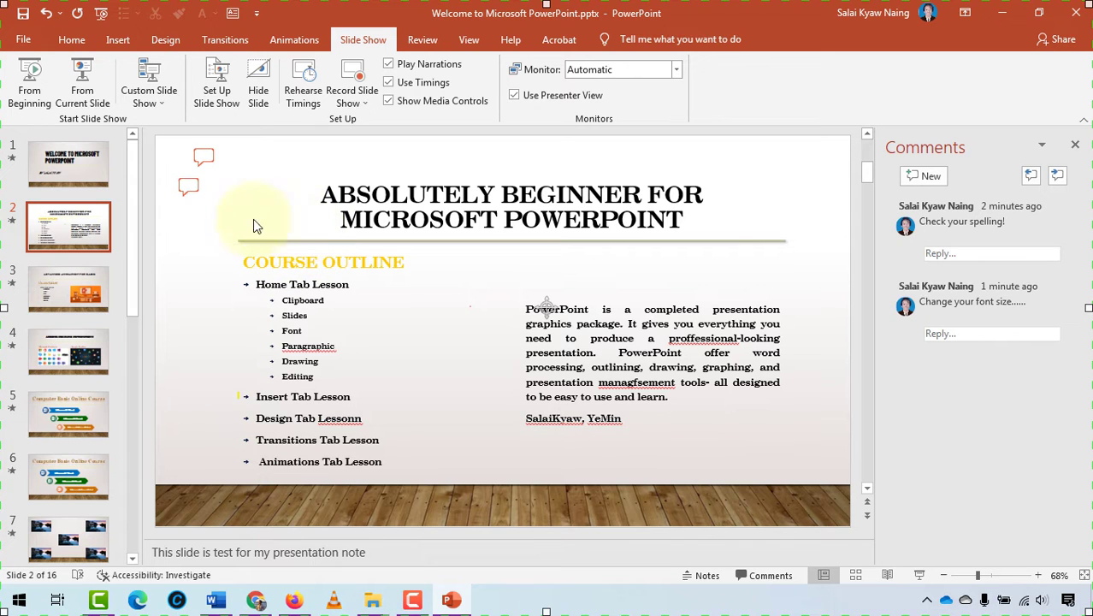
Browse slides 3 to 6, then return to slide 3, Advanced Animation for Basic, on the Review tab.
click(75, 295)
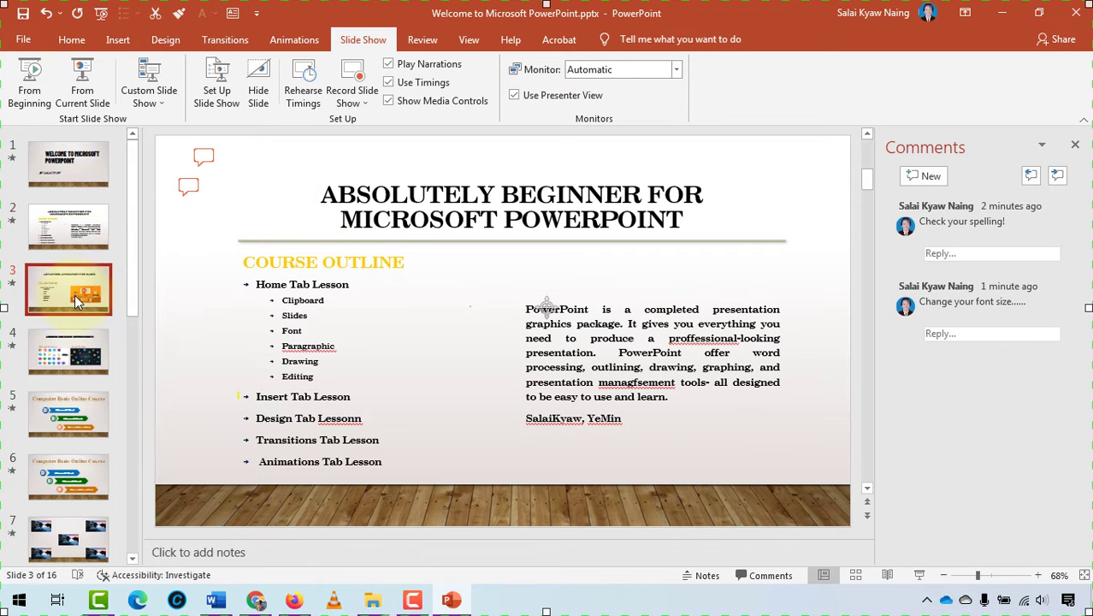
click(56, 361)
click(73, 422)
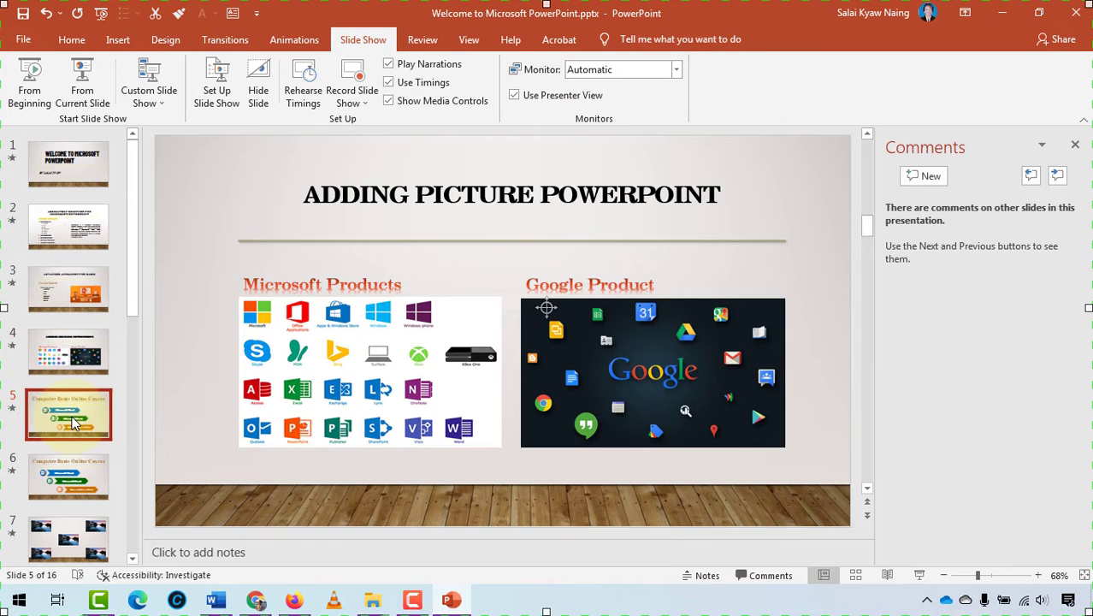
click(83, 461)
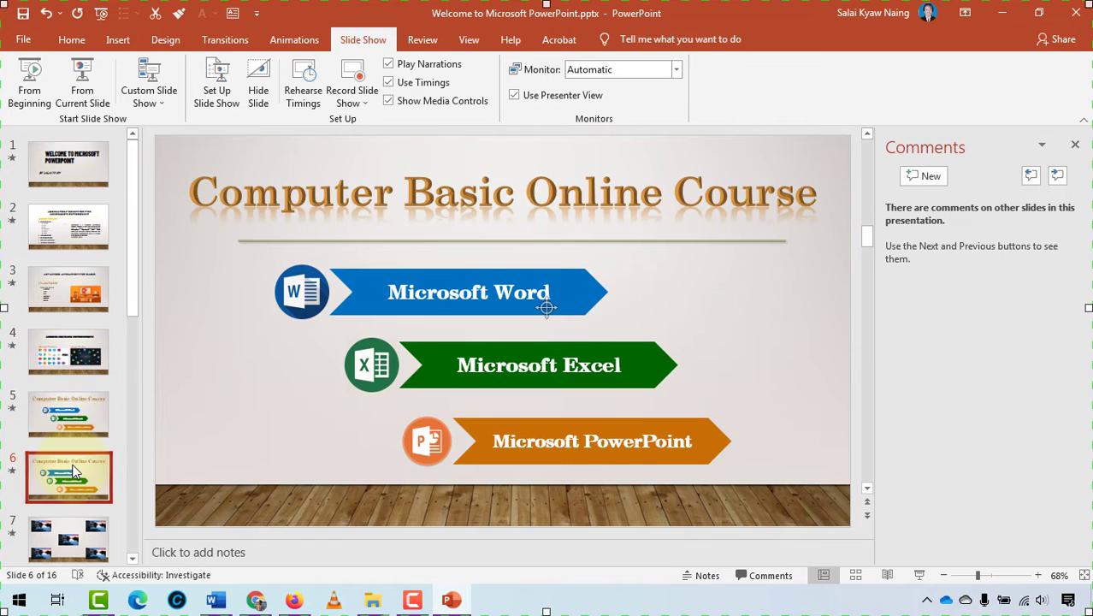
click(74, 283)
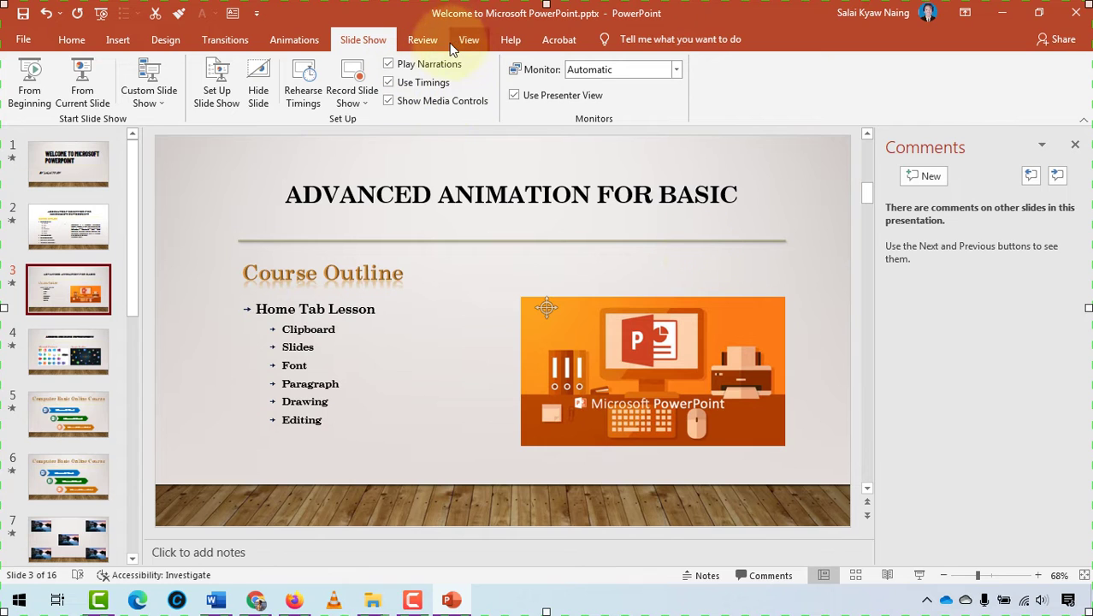
click(422, 40)
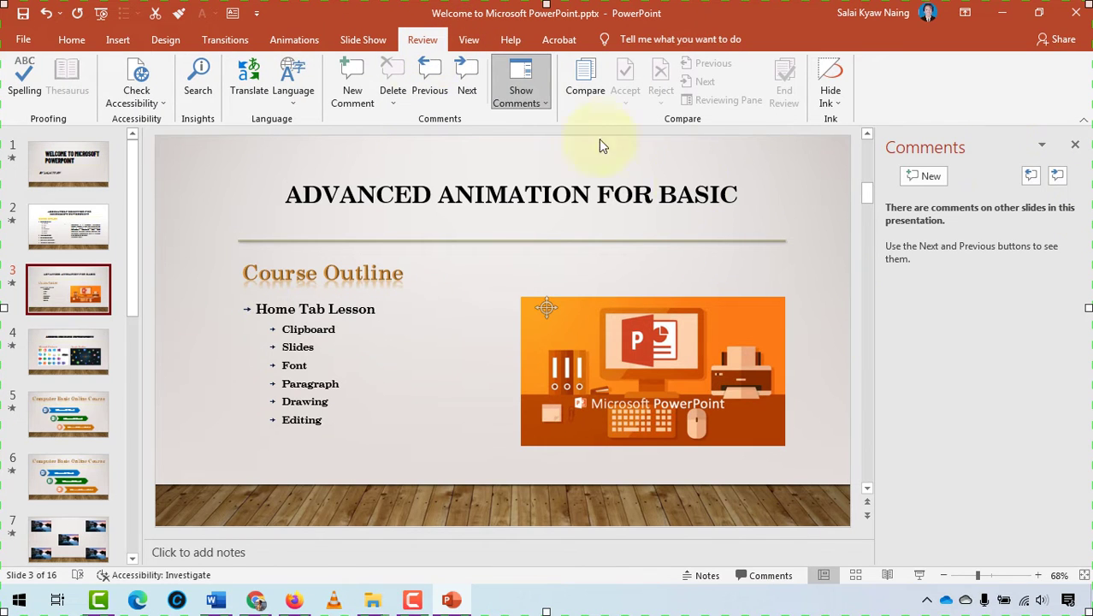
Toggle Show Comments and the Comments Pane on and off several times.
click(528, 83)
click(534, 117)
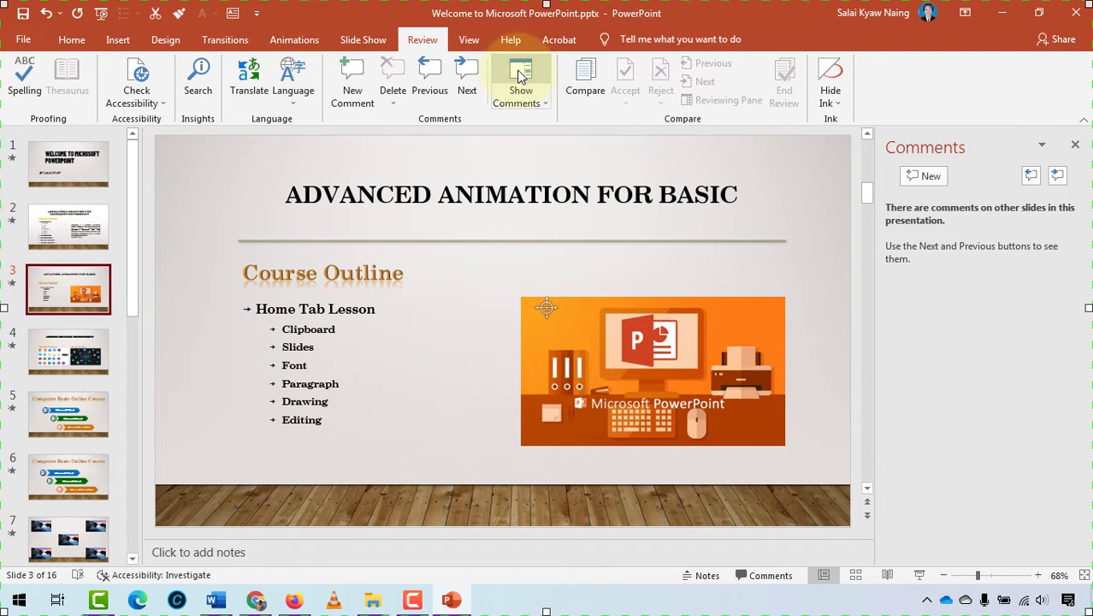
click(525, 77)
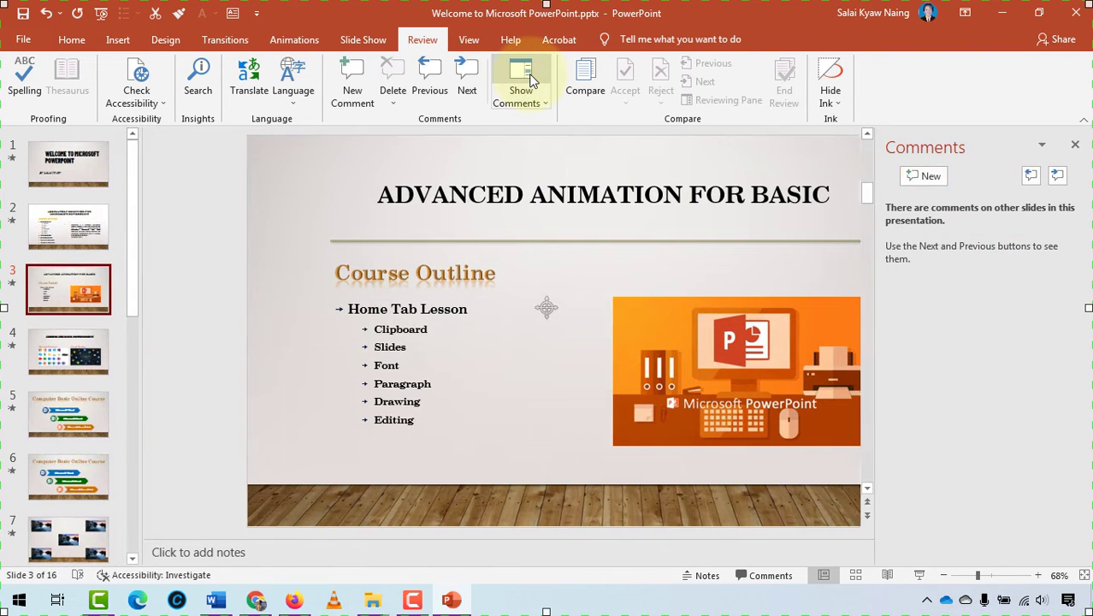
click(525, 77)
click(545, 103)
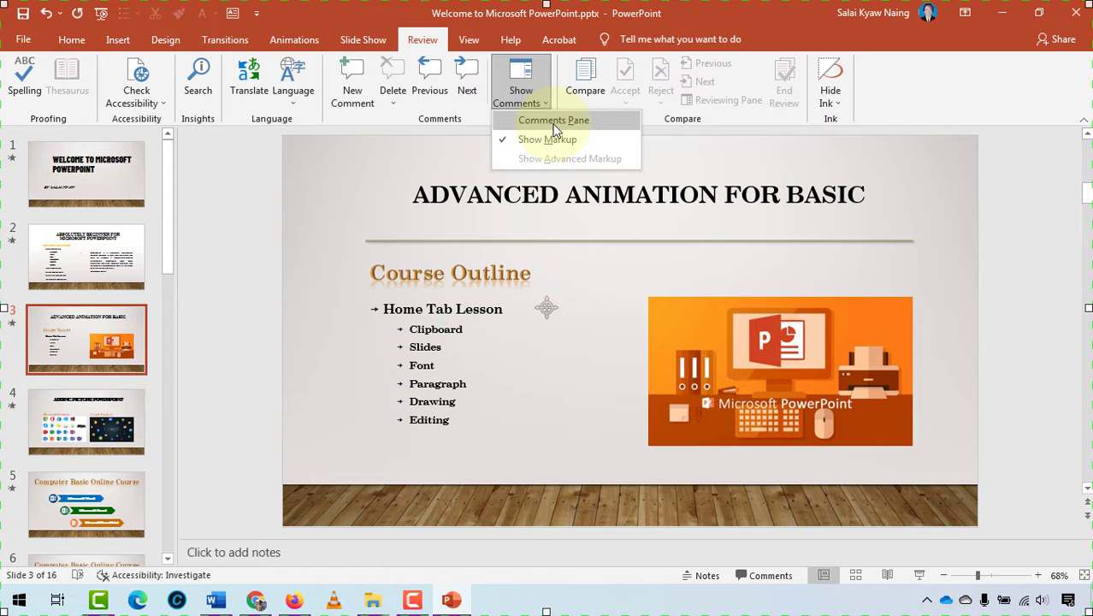
click(554, 121)
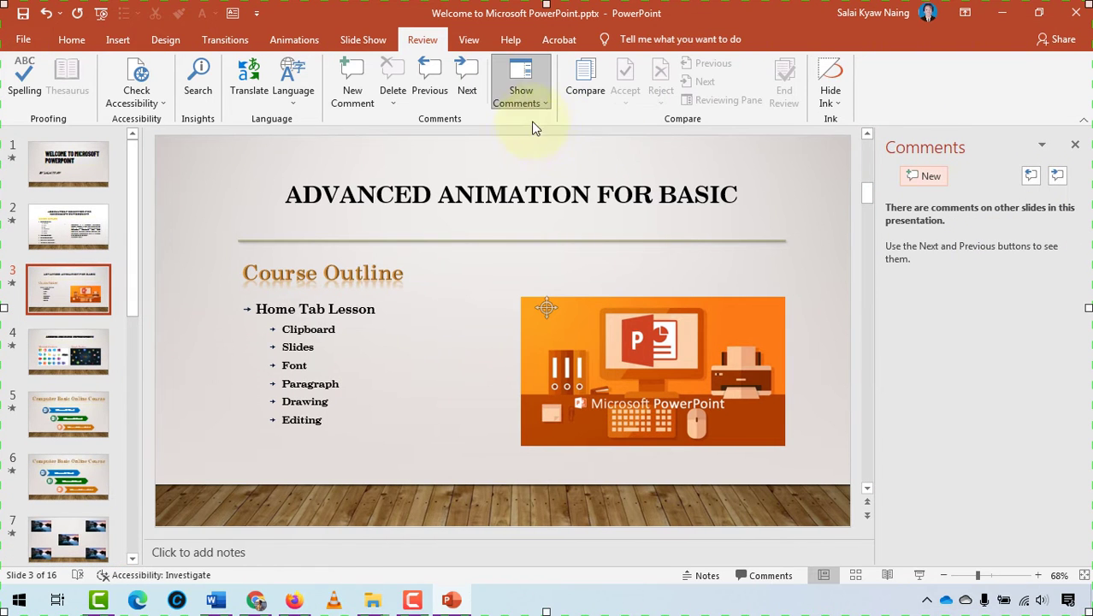
click(545, 102)
click(574, 141)
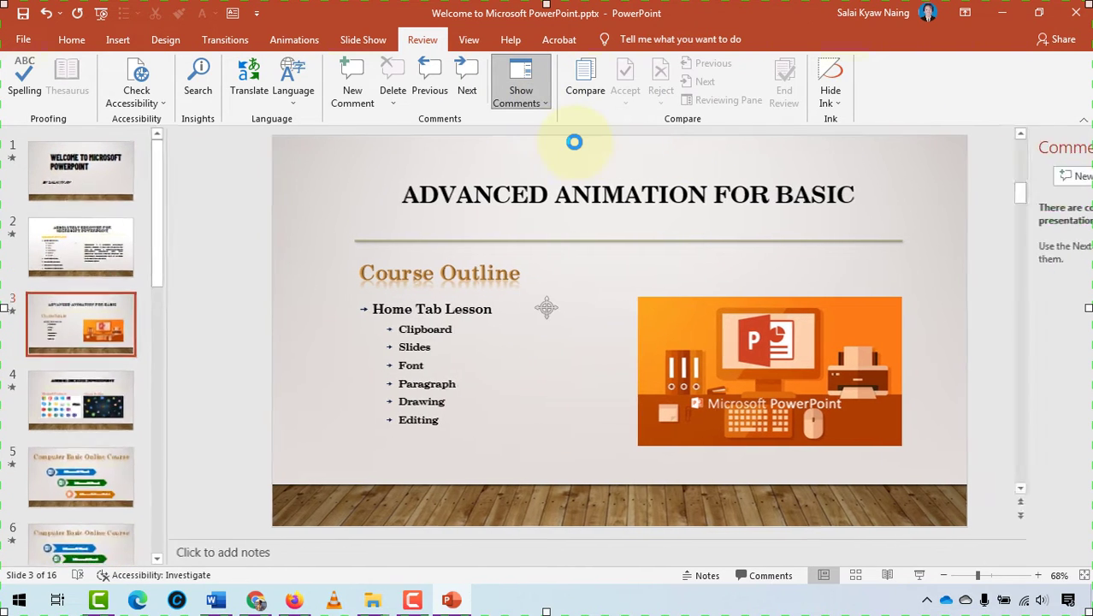
Enable Show Markup, reopen the Comments pane, and select slide 4, Adding Picture PowerPoint.
click(533, 102)
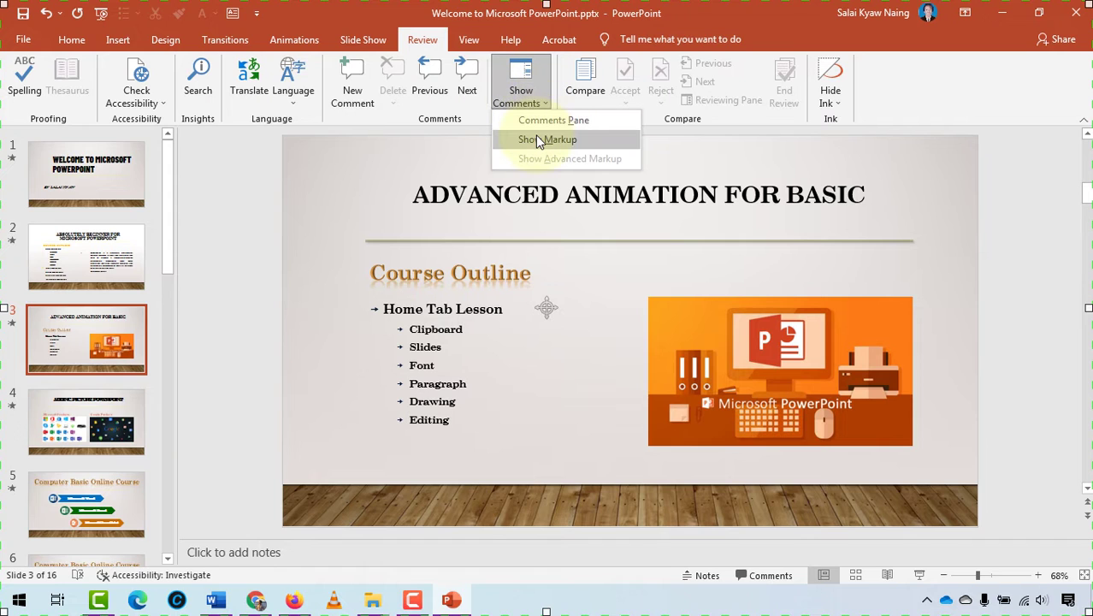
click(538, 140)
click(539, 101)
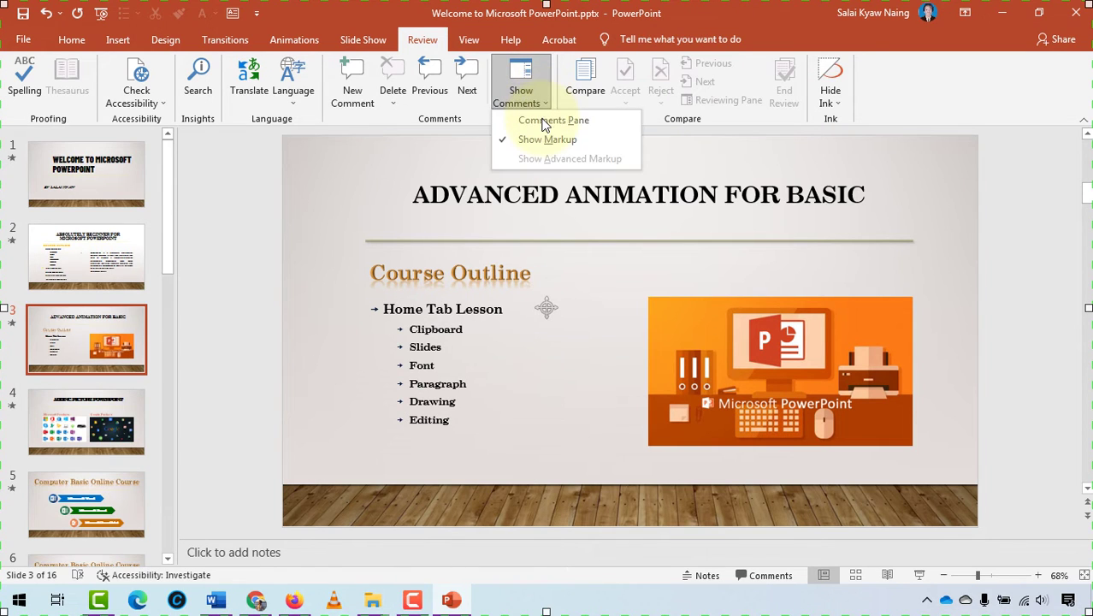
click(548, 121)
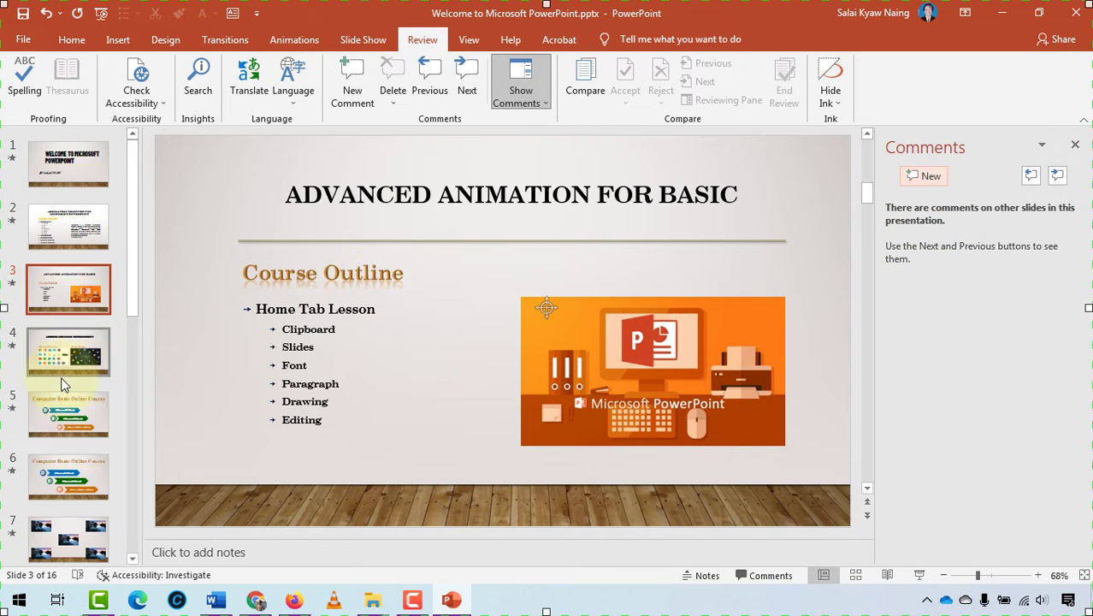
click(85, 351)
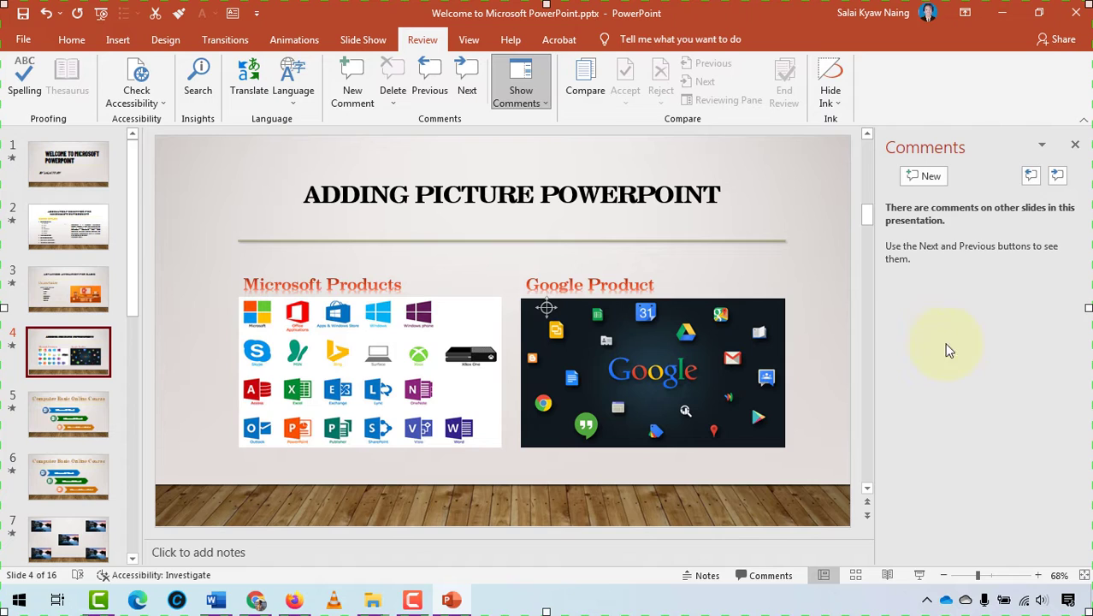
Delete the stray empty comment on slide 4 and start a new comment on slide 7.
click(928, 177)
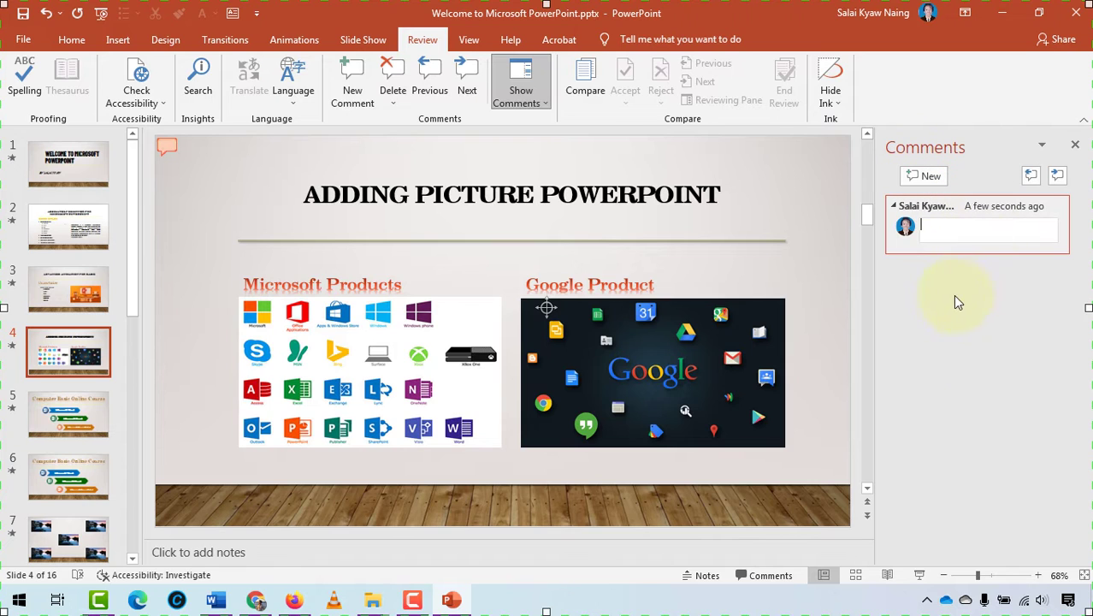
scroll(82, 454, down, 1)
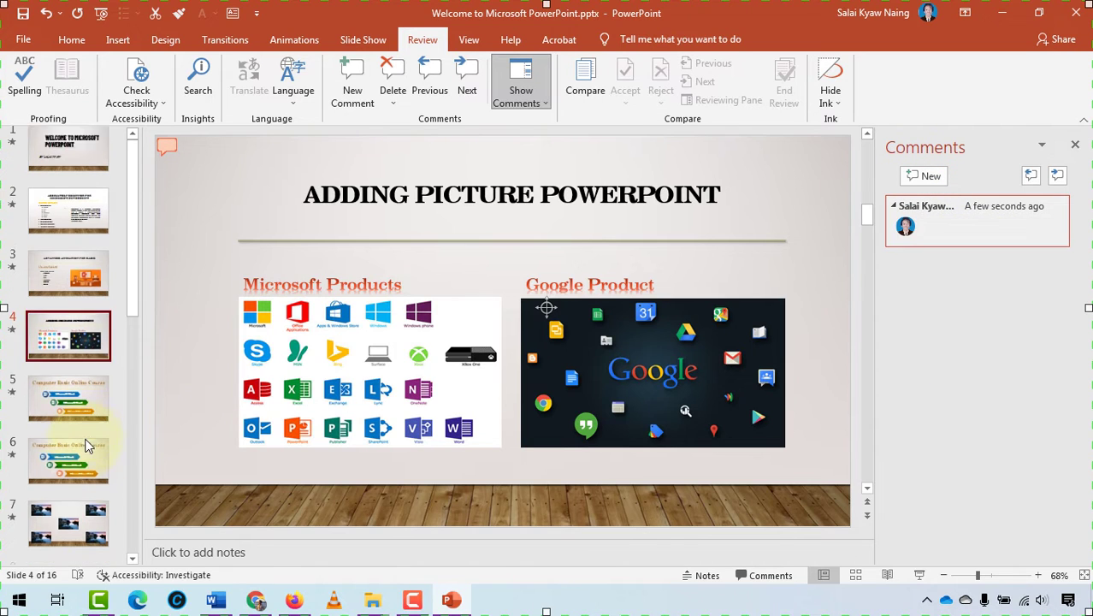
click(68, 483)
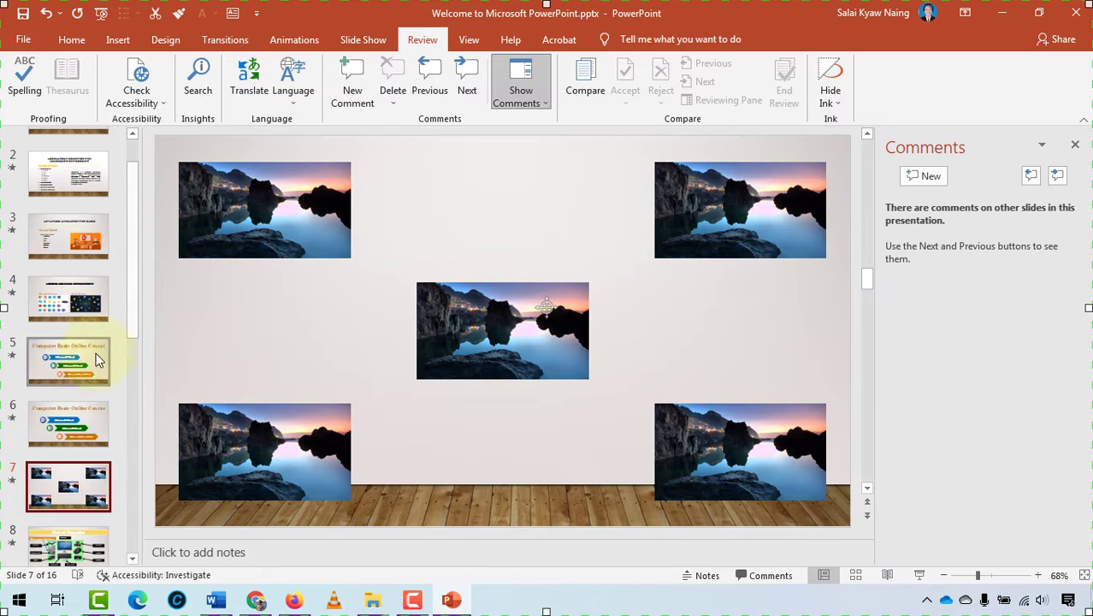
click(60, 318)
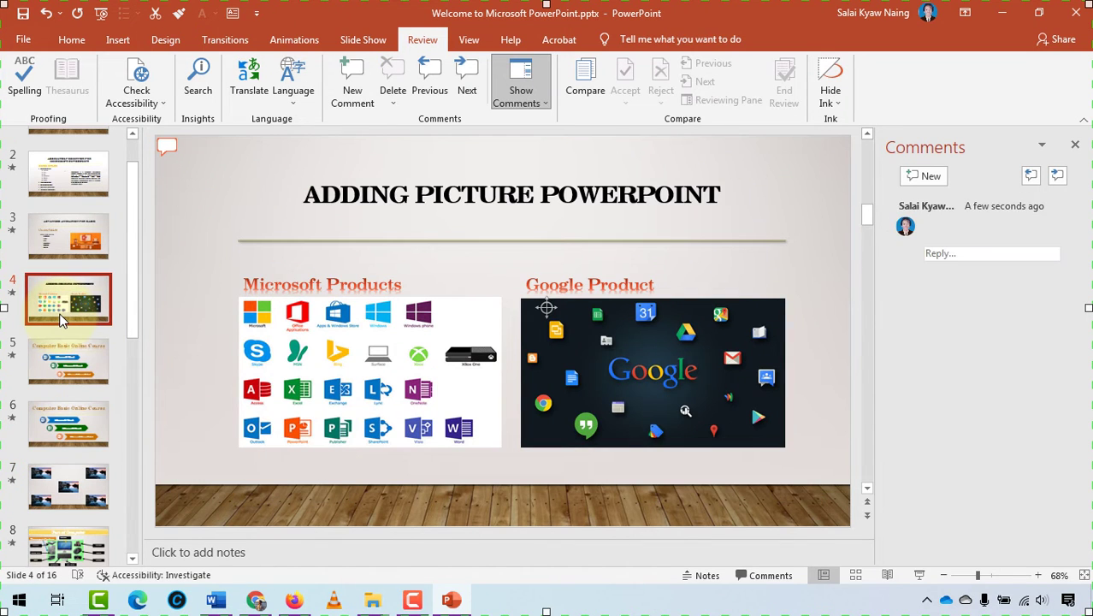
mouse_move(977, 231)
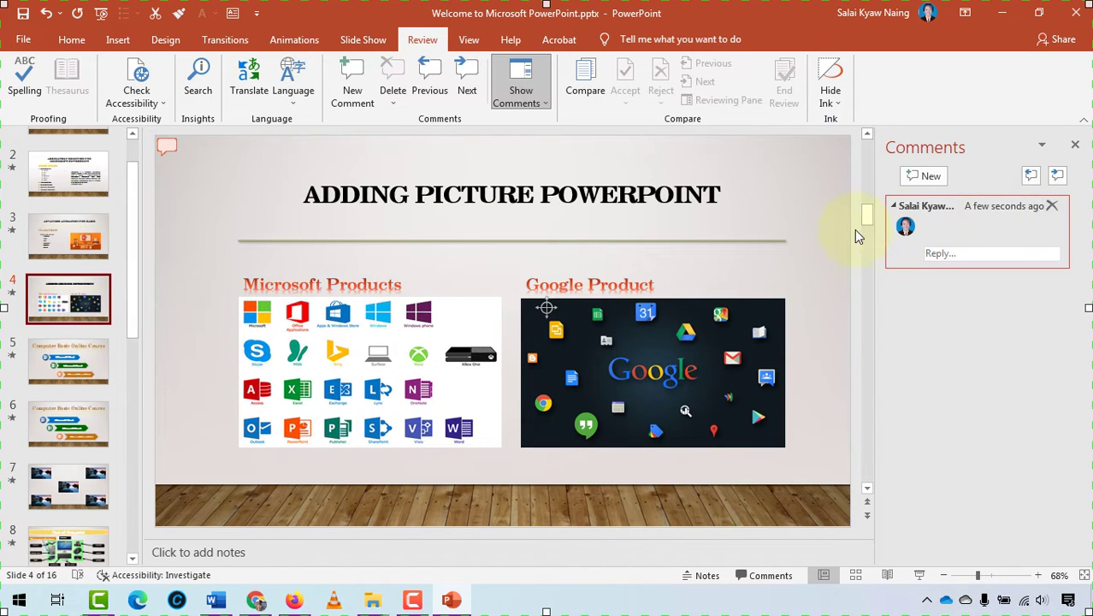
click(1052, 207)
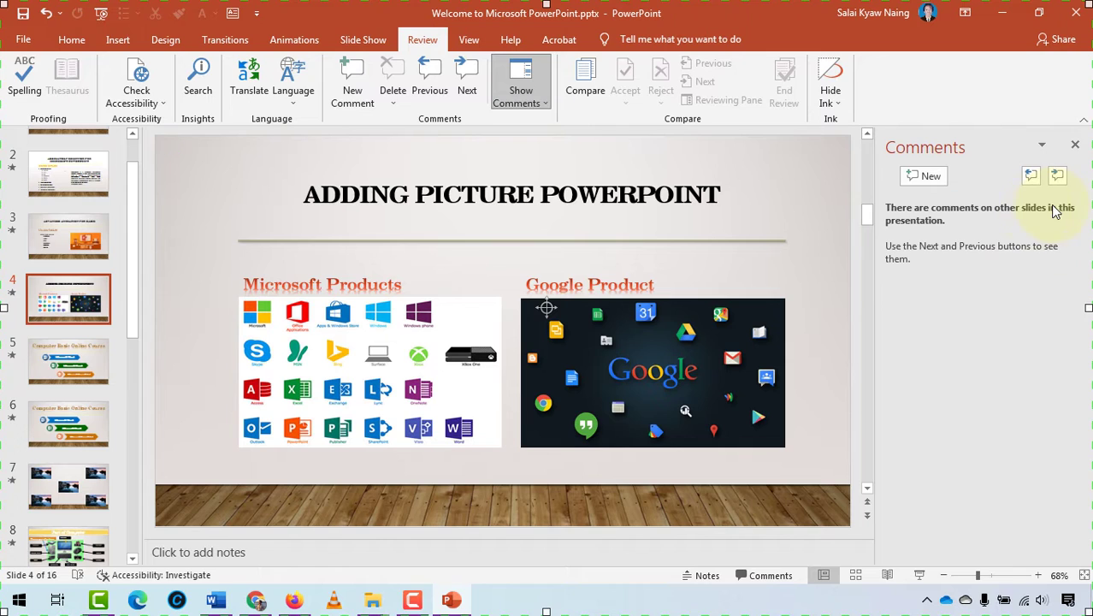
click(64, 484)
click(931, 177)
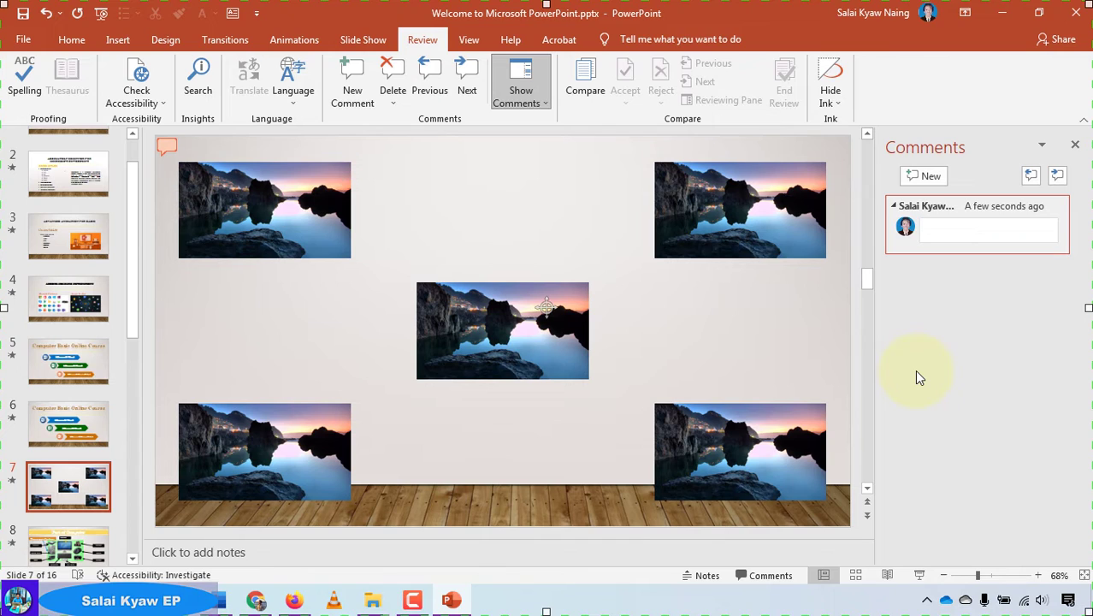
Post 'Check your title' as the comment on slide 7, the landscape pictures slide.
text(C)
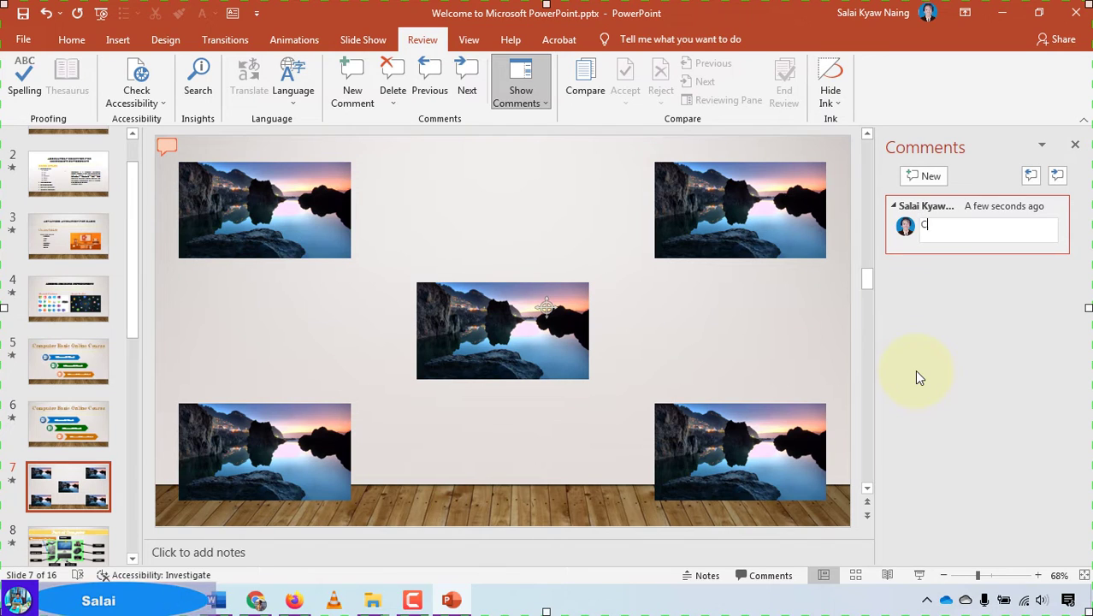
text(heck your )
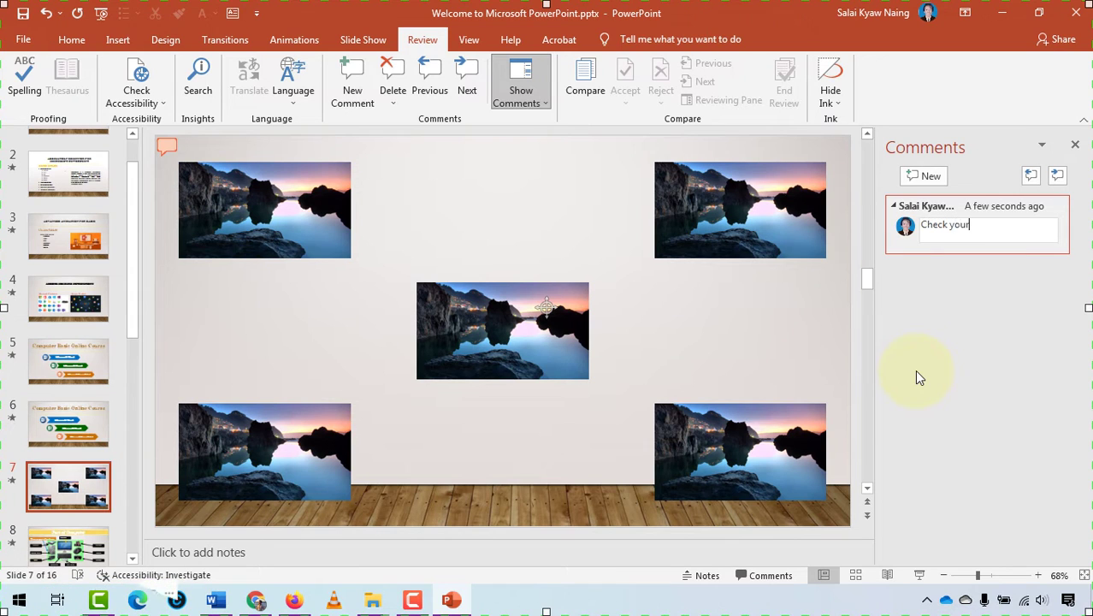
text(titl)
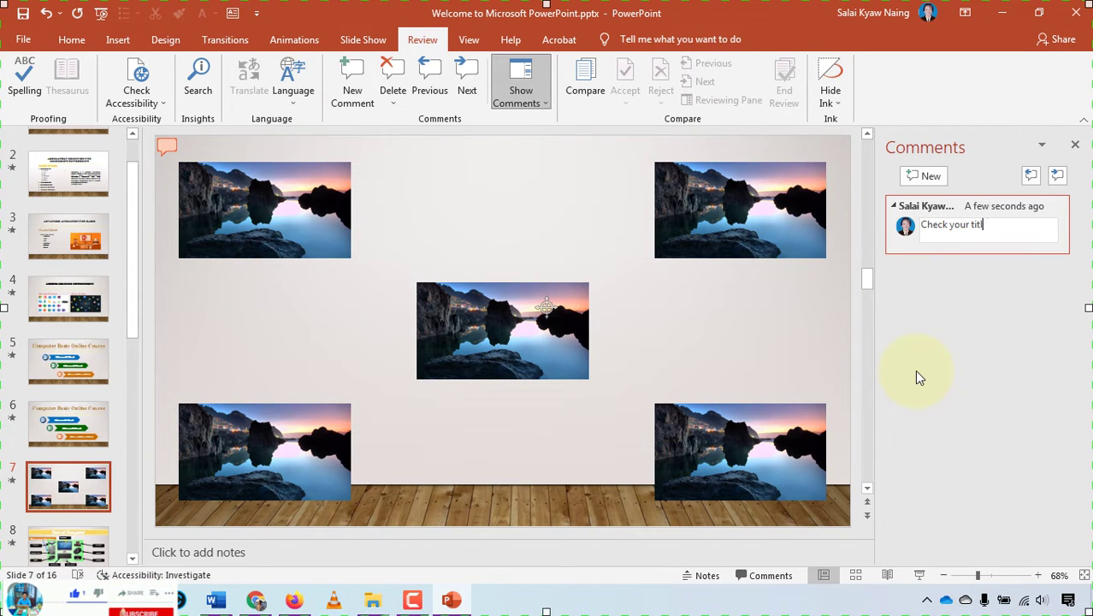
text(e)
click(982, 419)
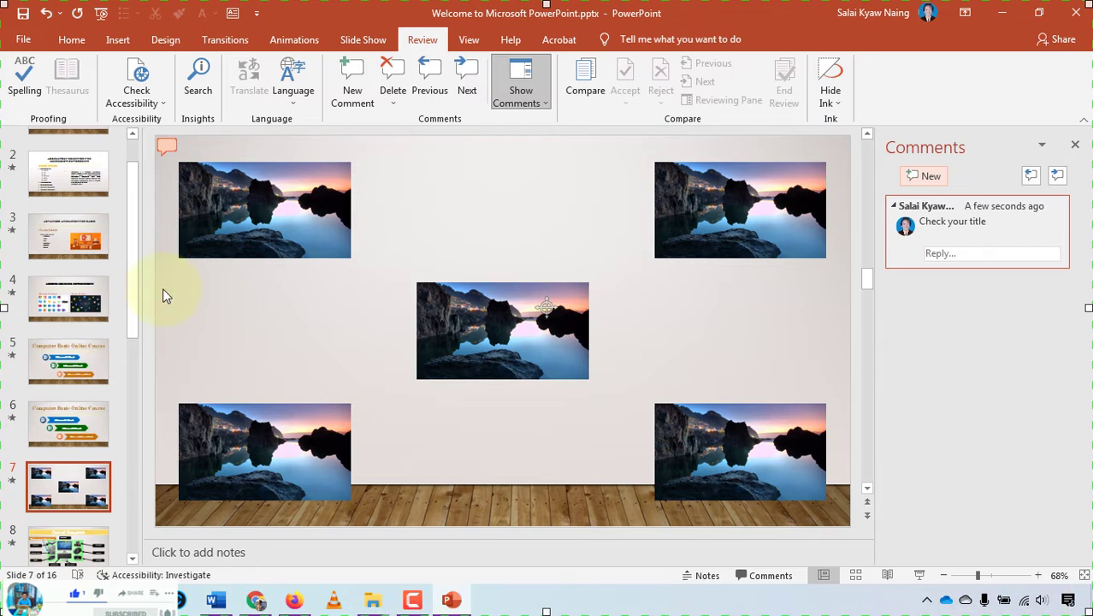
click(53, 436)
click(54, 495)
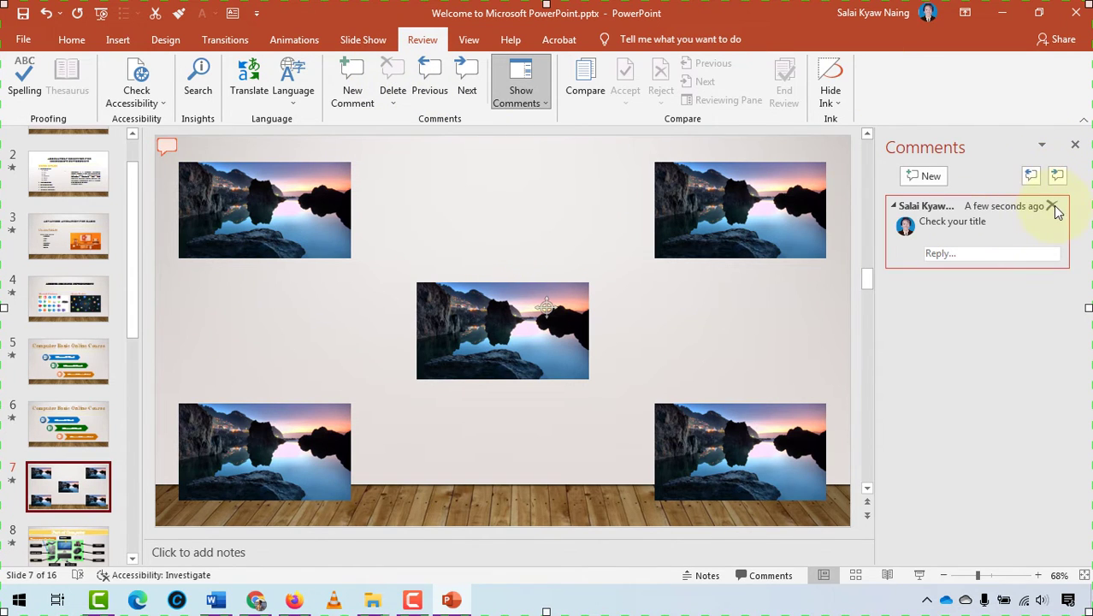
click(437, 76)
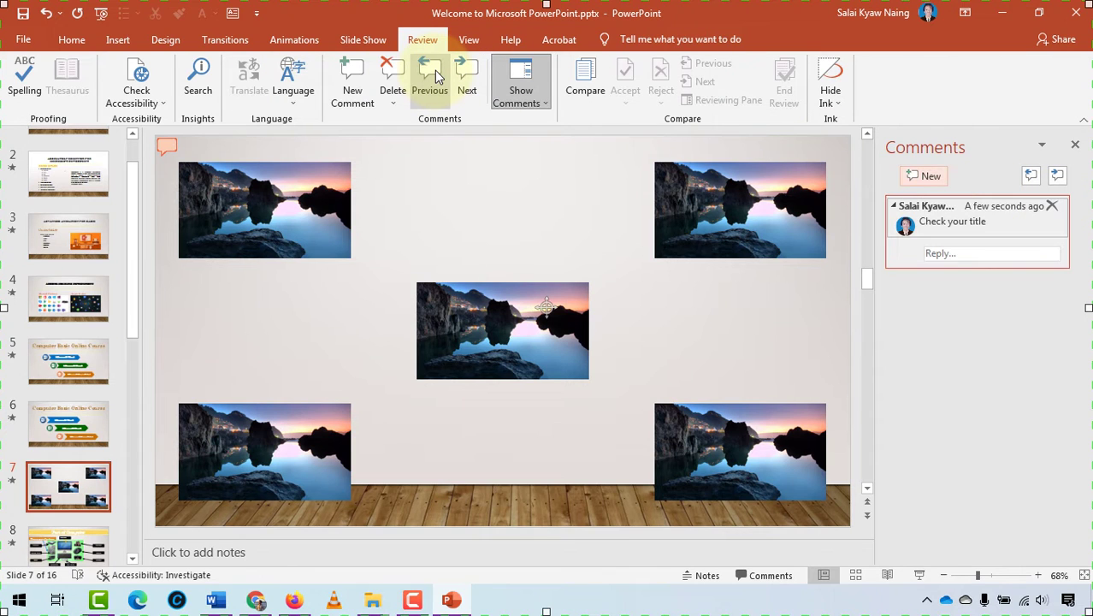
click(437, 75)
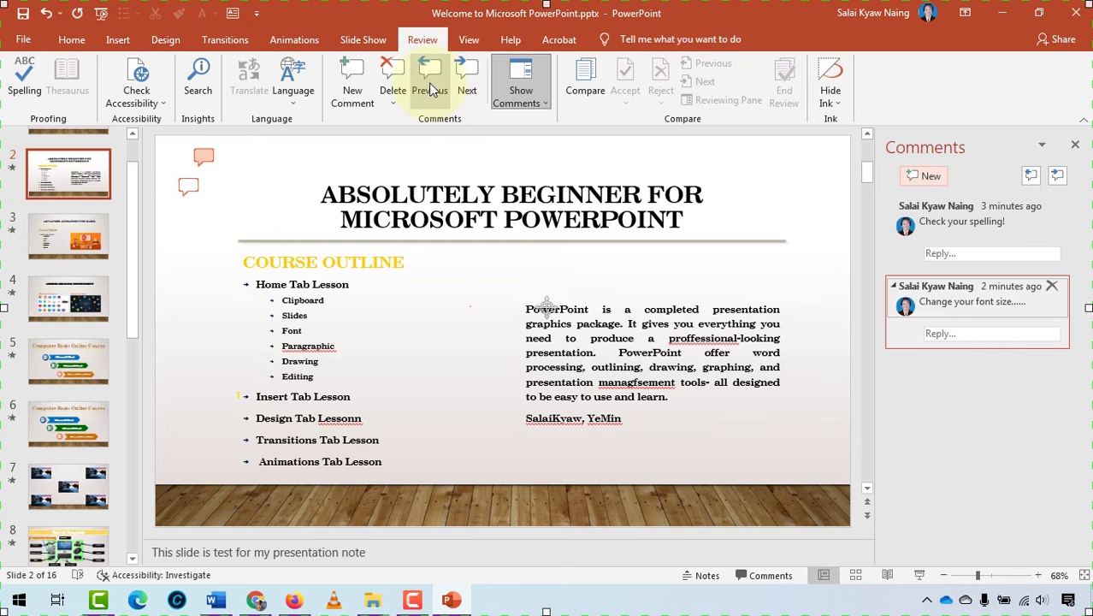
scroll(90, 309, up, 2)
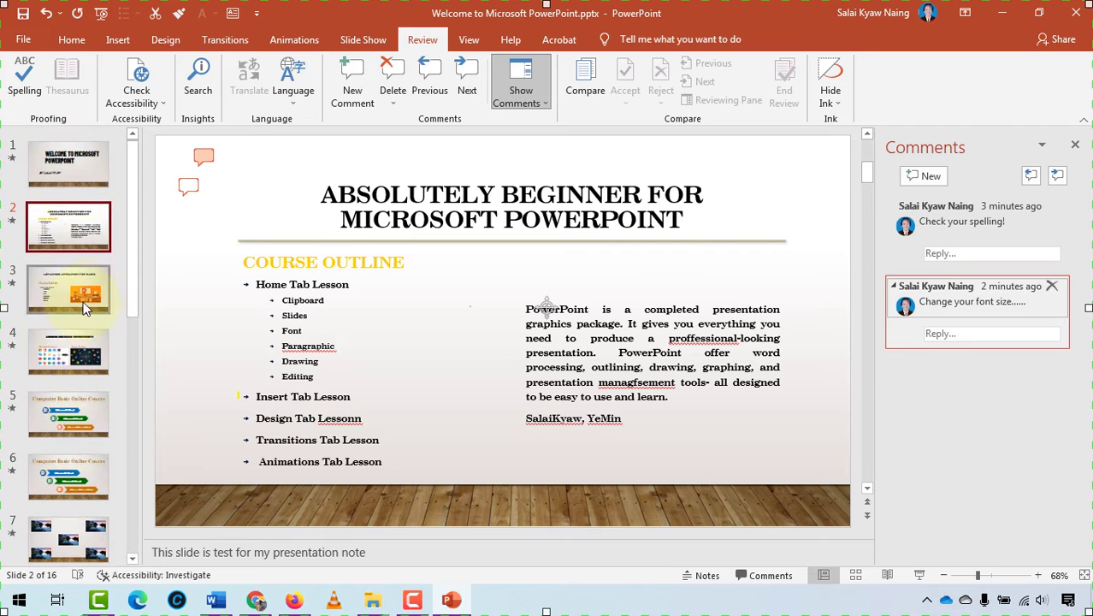
click(58, 151)
click(66, 215)
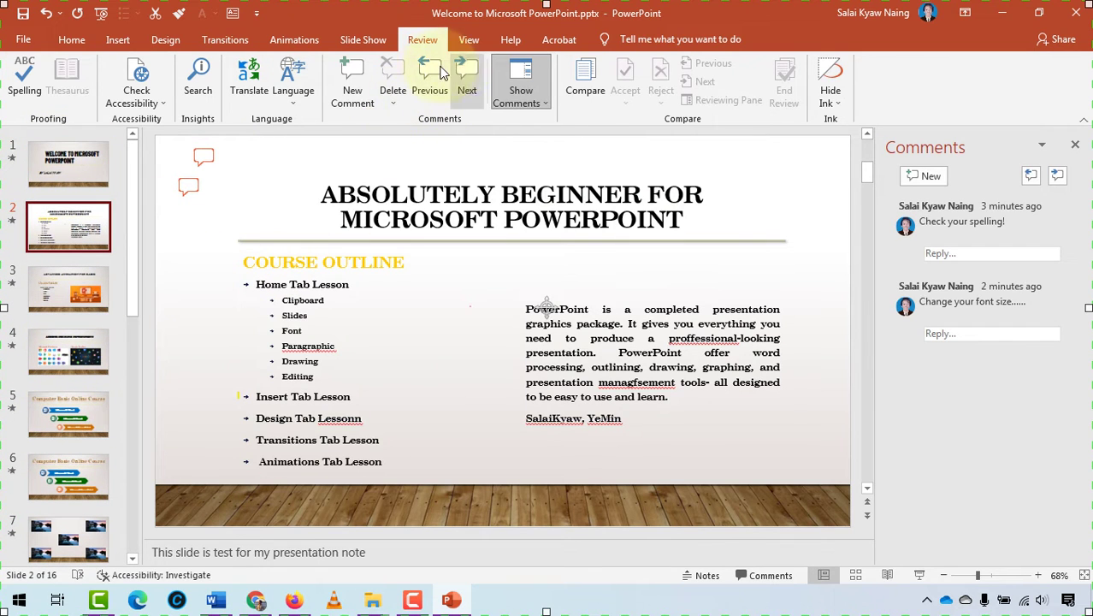
click(189, 187)
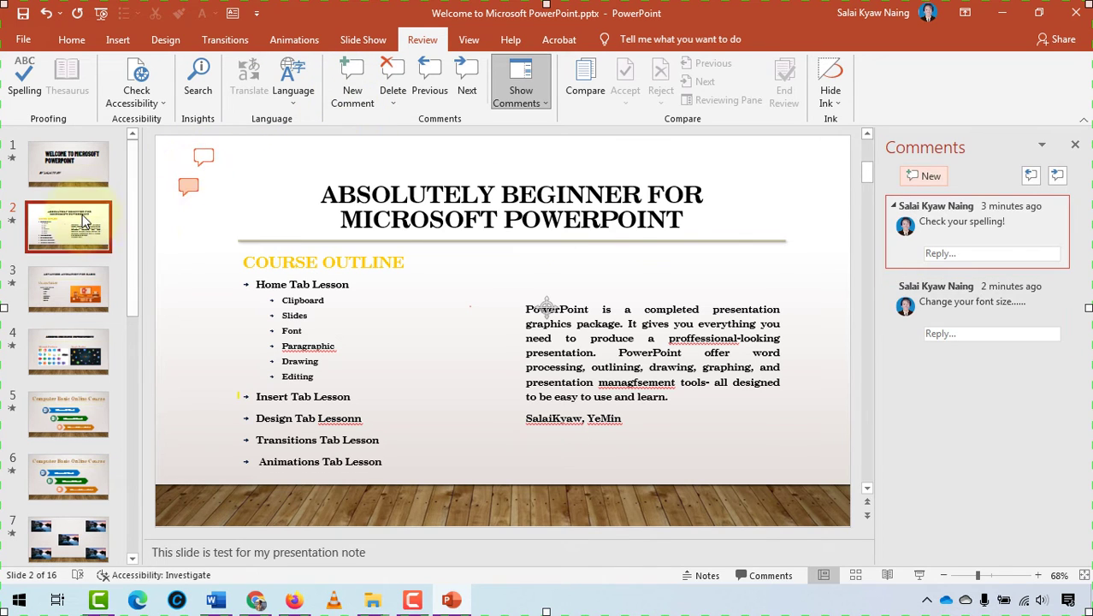
click(217, 291)
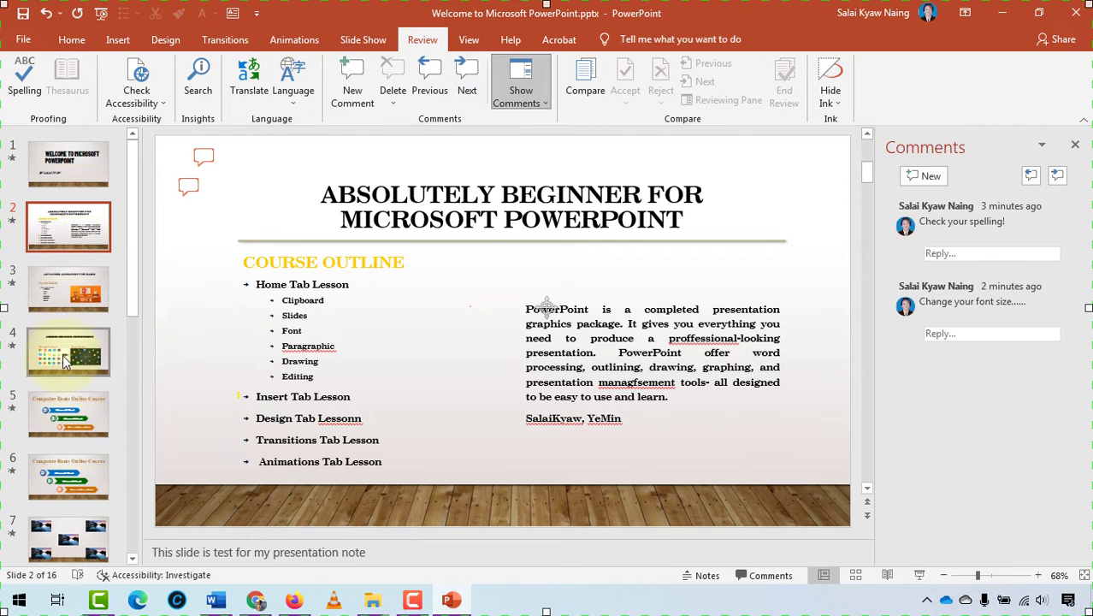
click(467, 82)
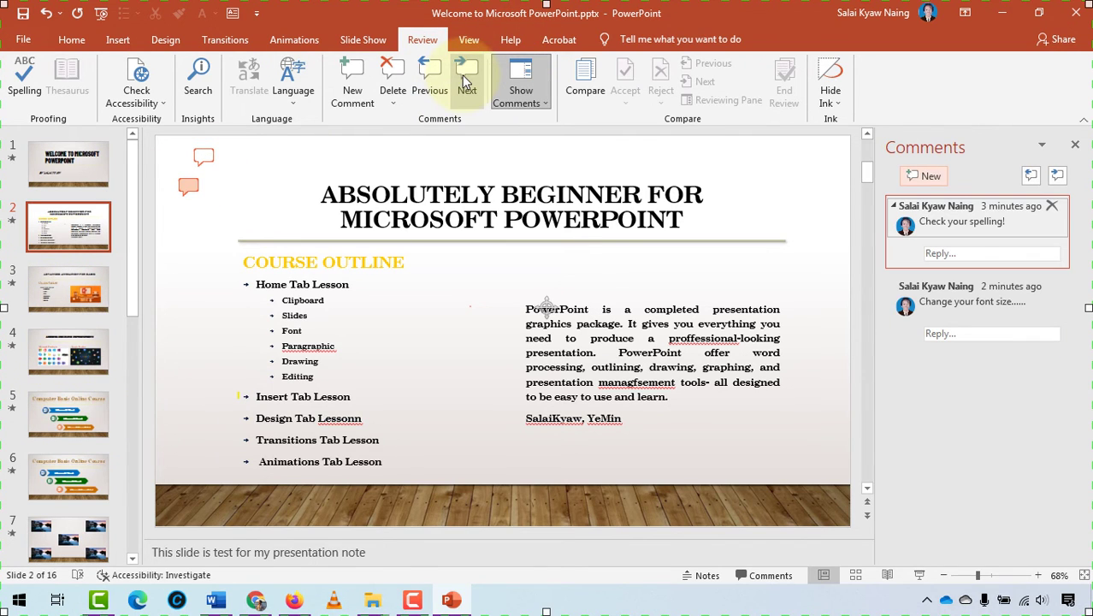
click(466, 82)
click(466, 81)
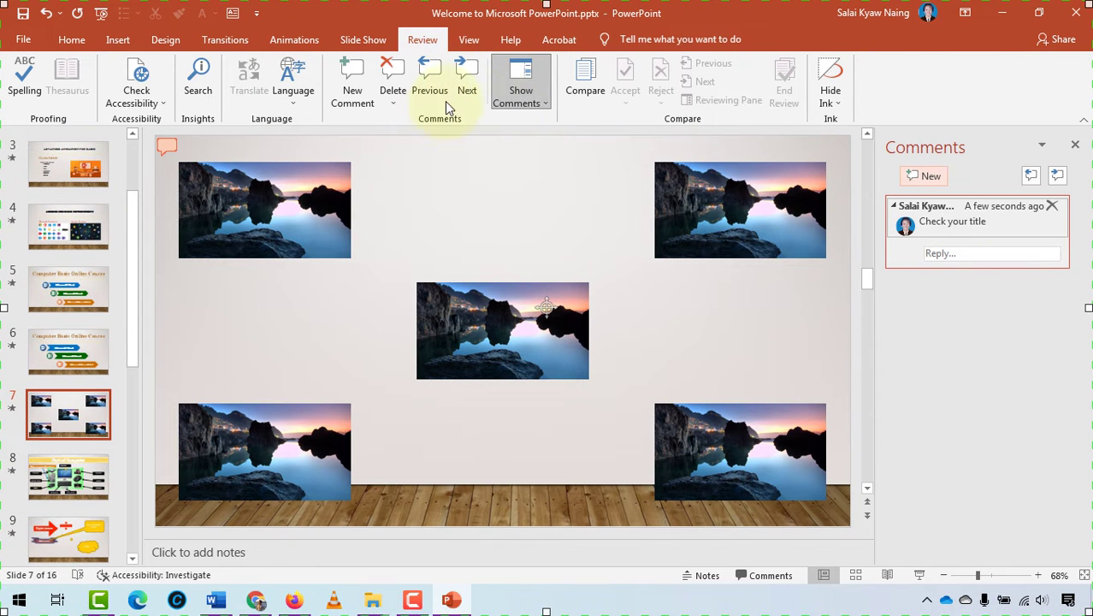
Cycle the comments past the deck's end, cancel the wrap-around, then view slides 4 and 3.
click(468, 79)
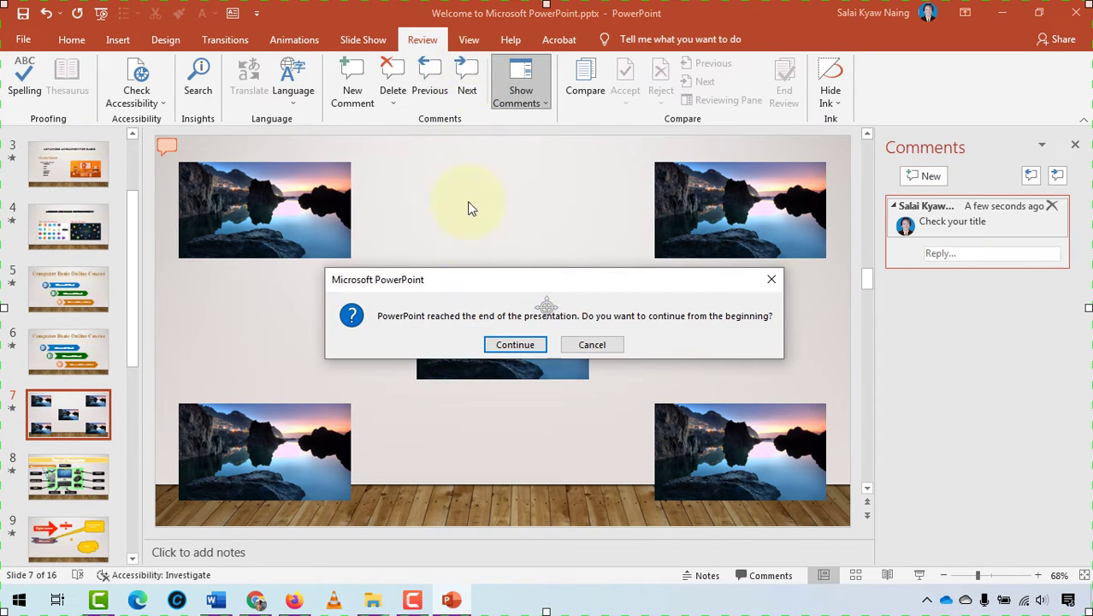
drag(433, 276, 434, 178)
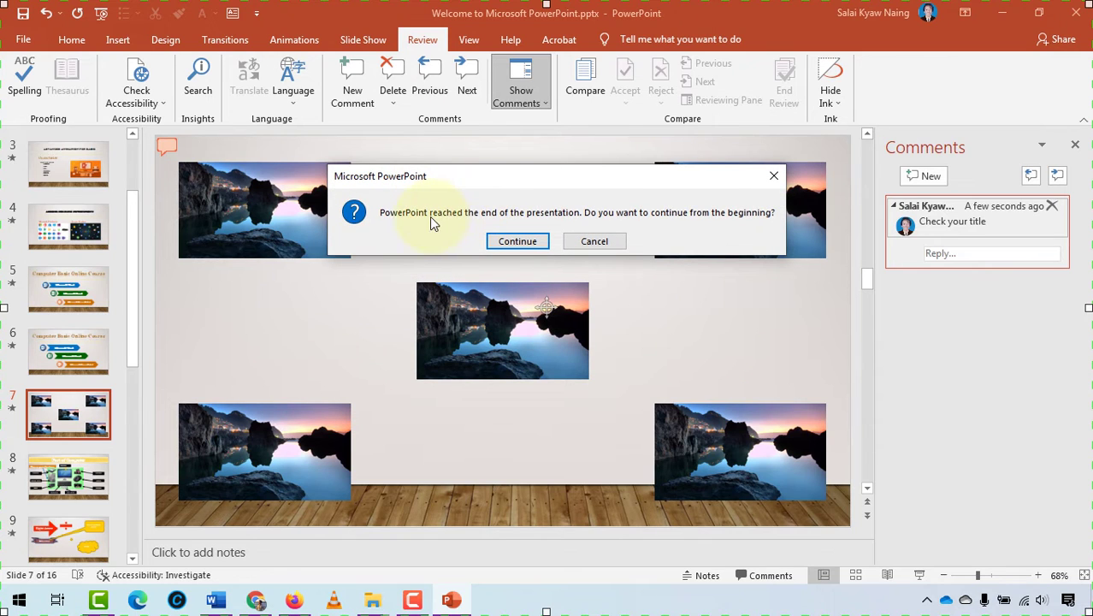
click(520, 242)
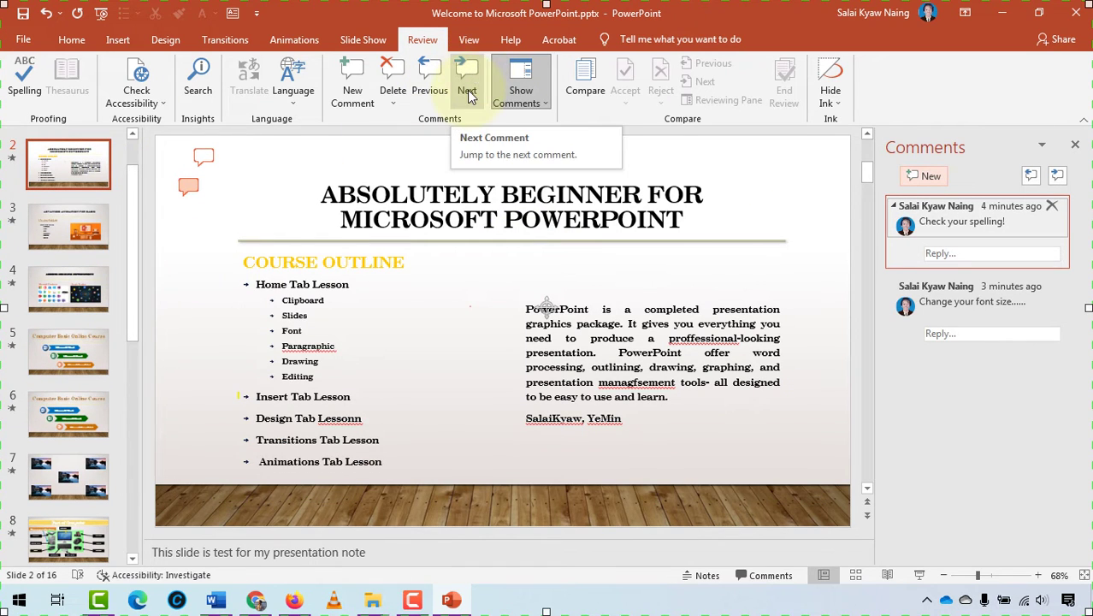
click(431, 77)
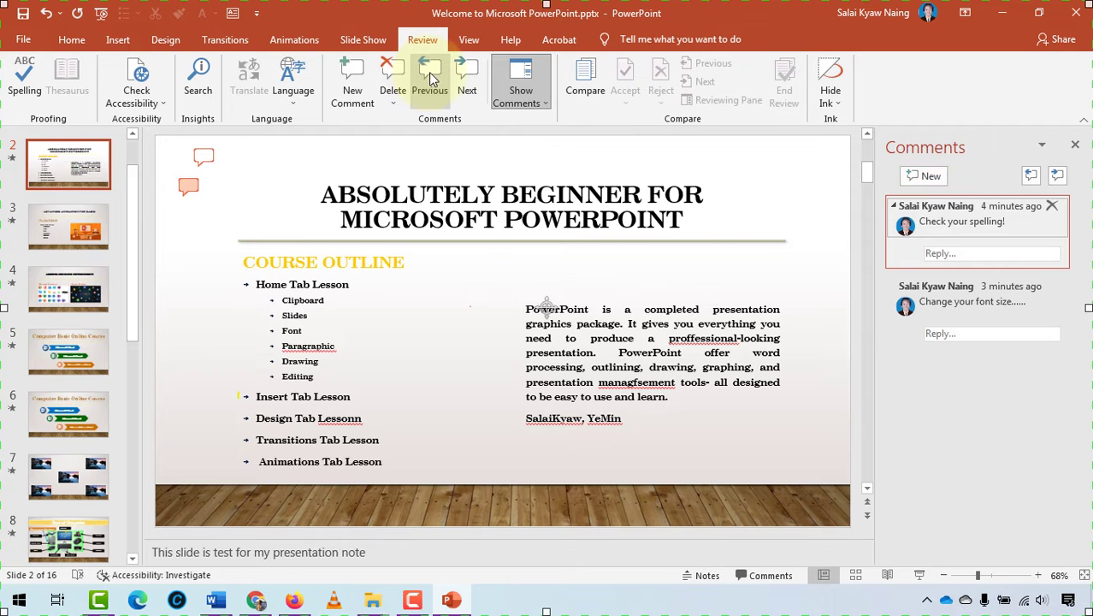
click(591, 343)
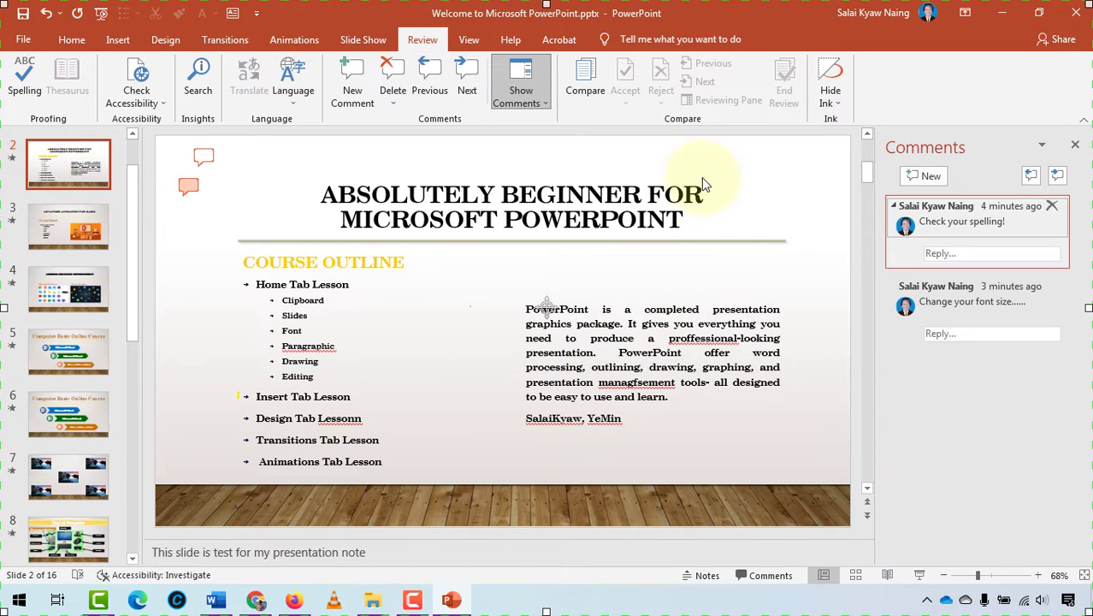
click(56, 299)
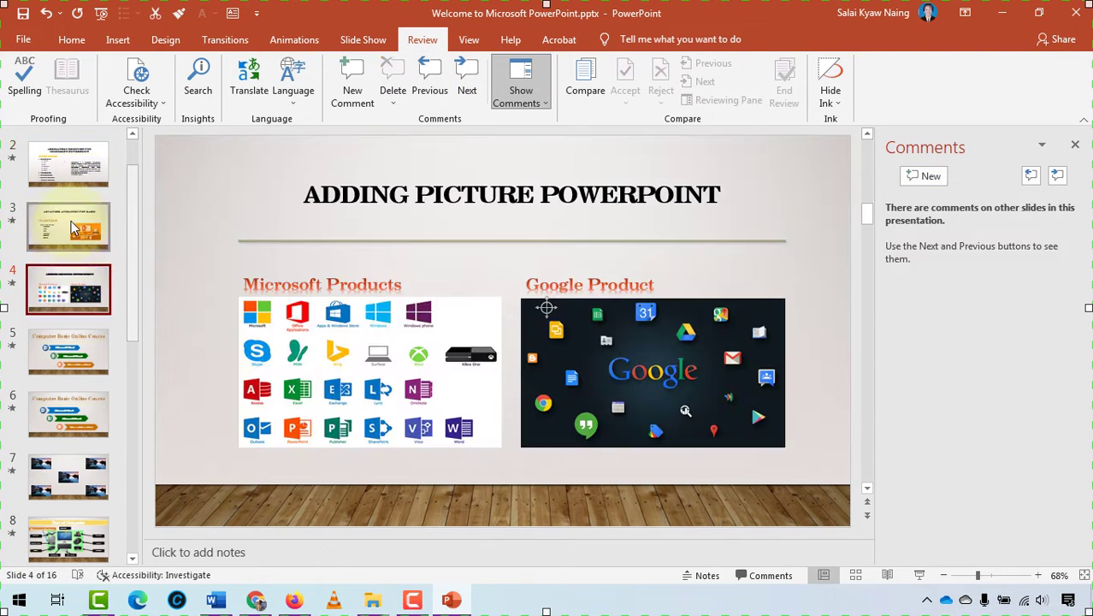
click(74, 221)
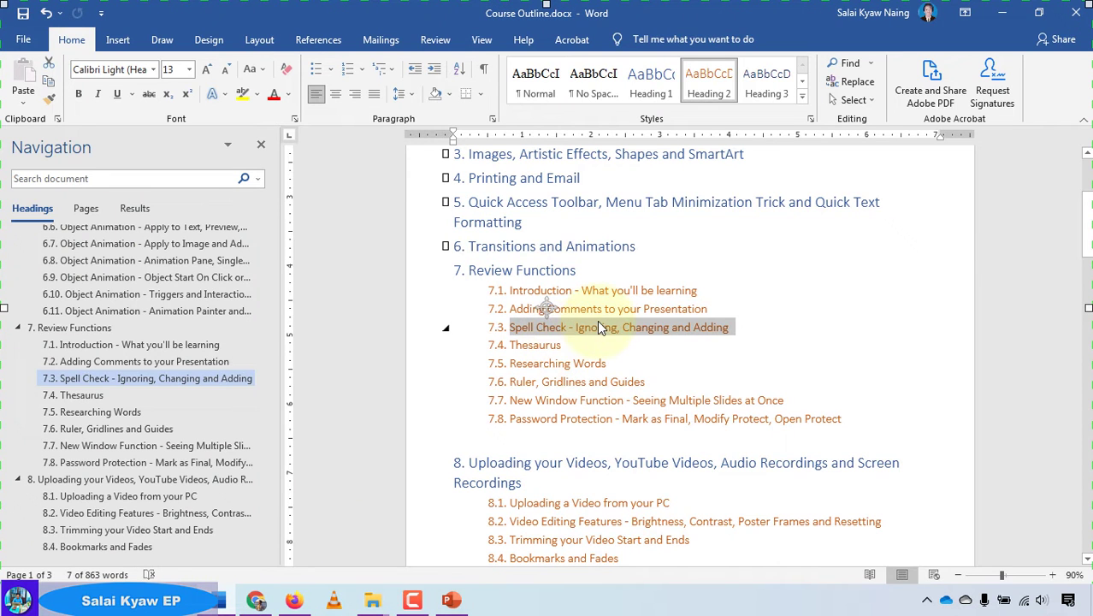
Select 'Ignoring, Changing and Adding' in heading 7.3 of Course Outline.docx, then minimise Word.
click(598, 325)
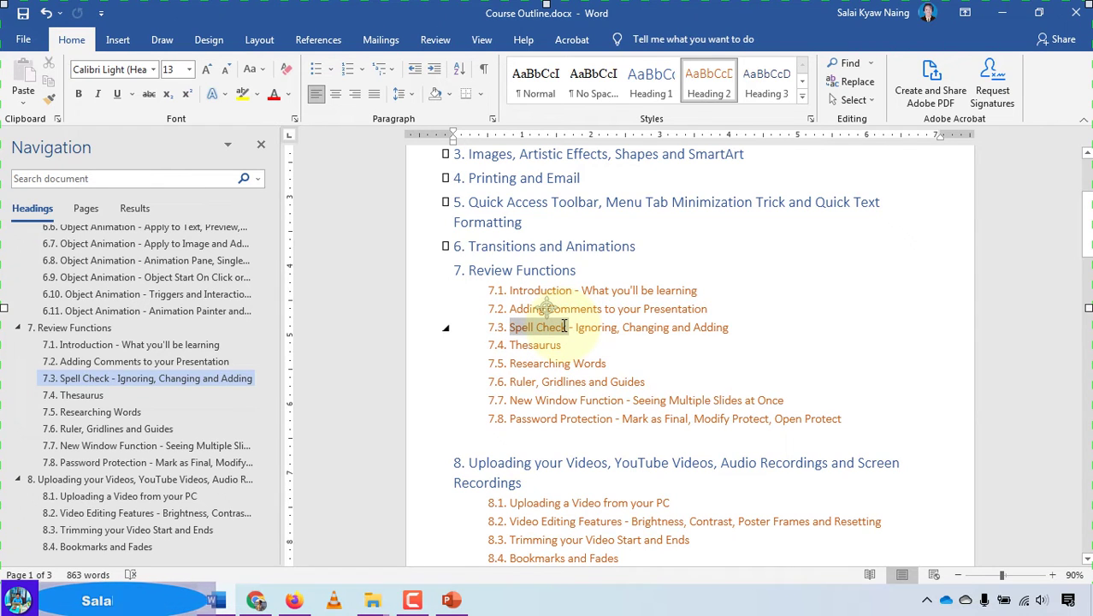
drag(565, 327, 595, 334)
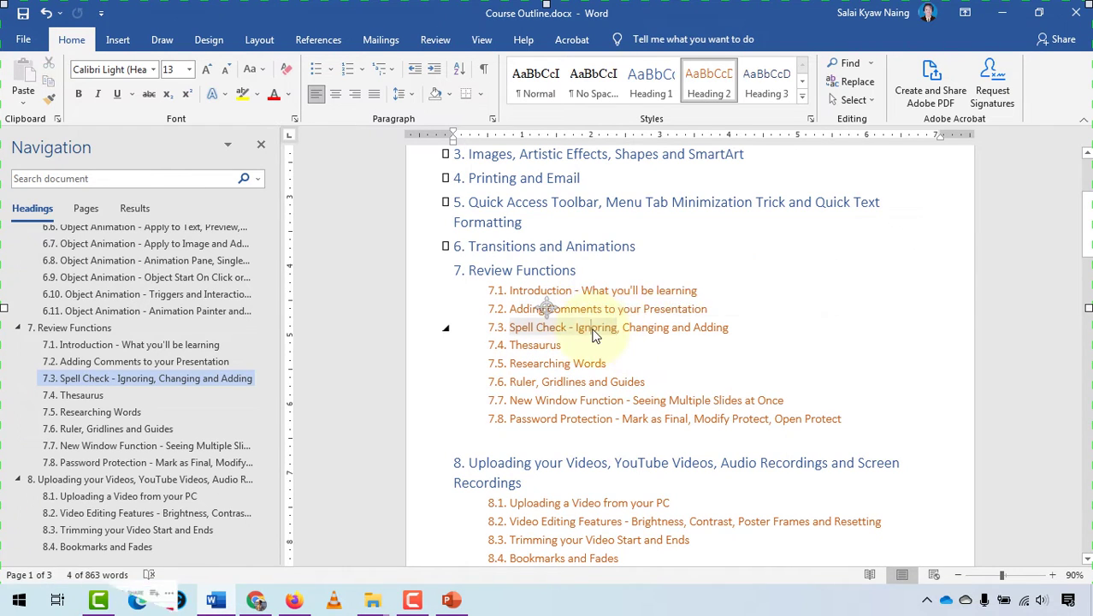
click(592, 329)
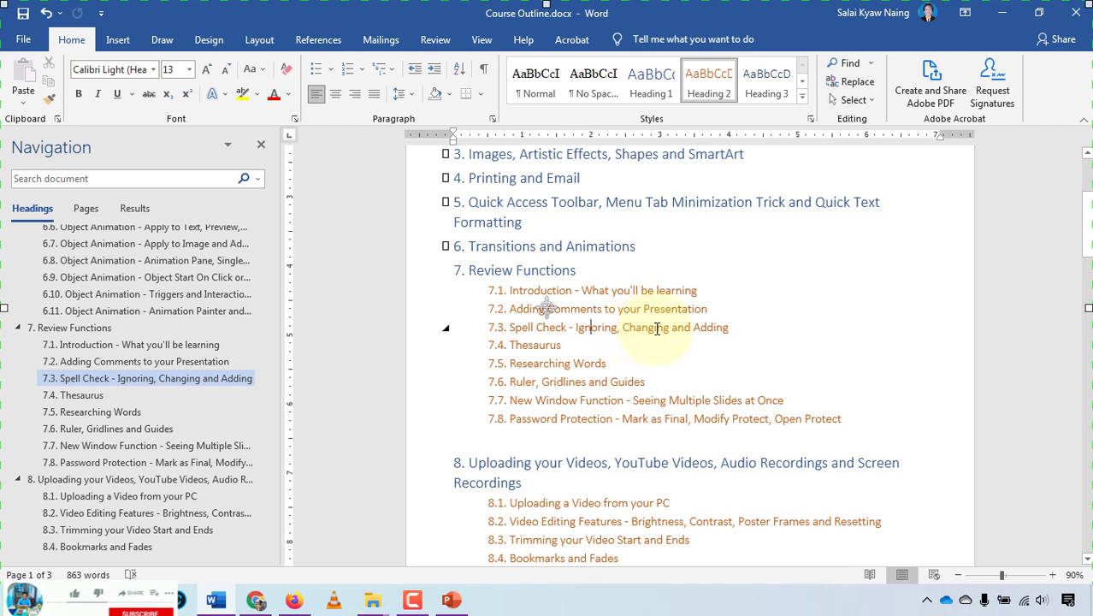
double_click(586, 329)
double_click(642, 329)
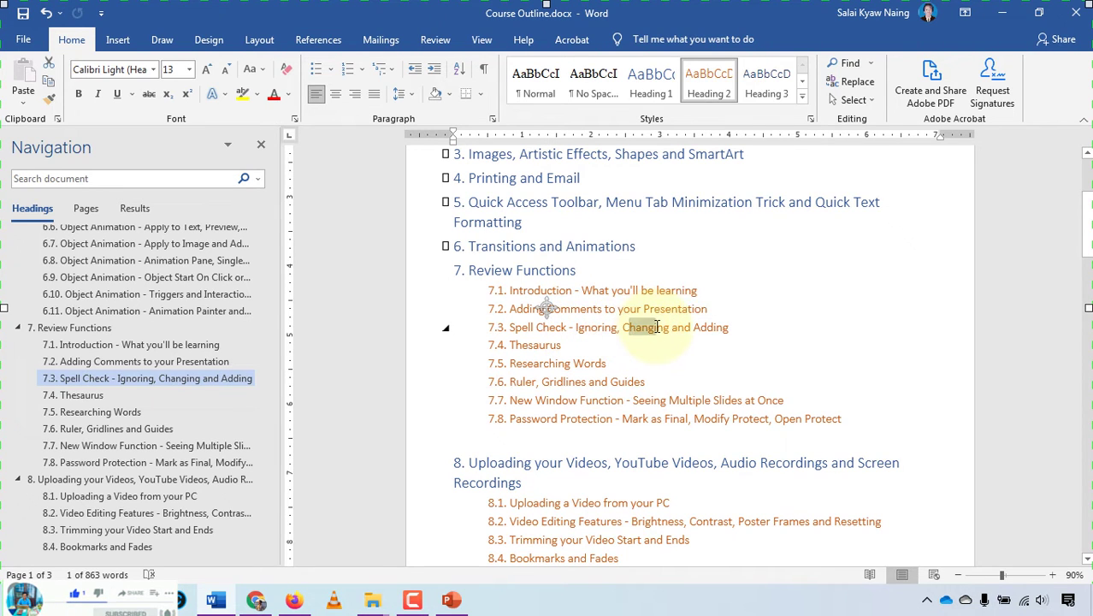
double_click(712, 327)
drag(572, 328, 729, 328)
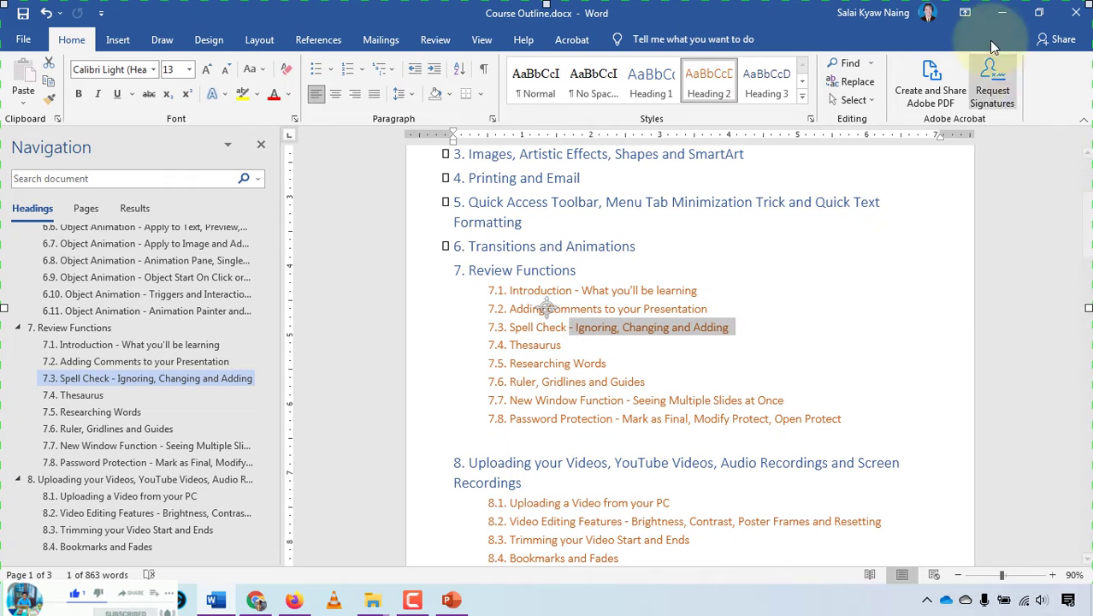
click(1003, 13)
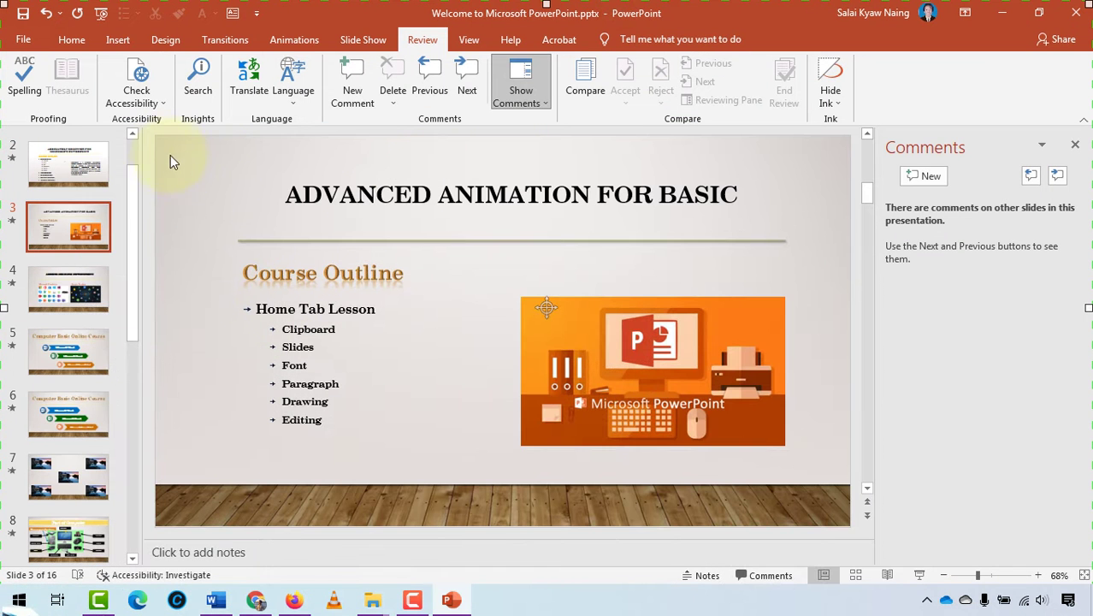
Start the presentation spelling check on slide 13, closing the Comments pane along the way.
click(27, 68)
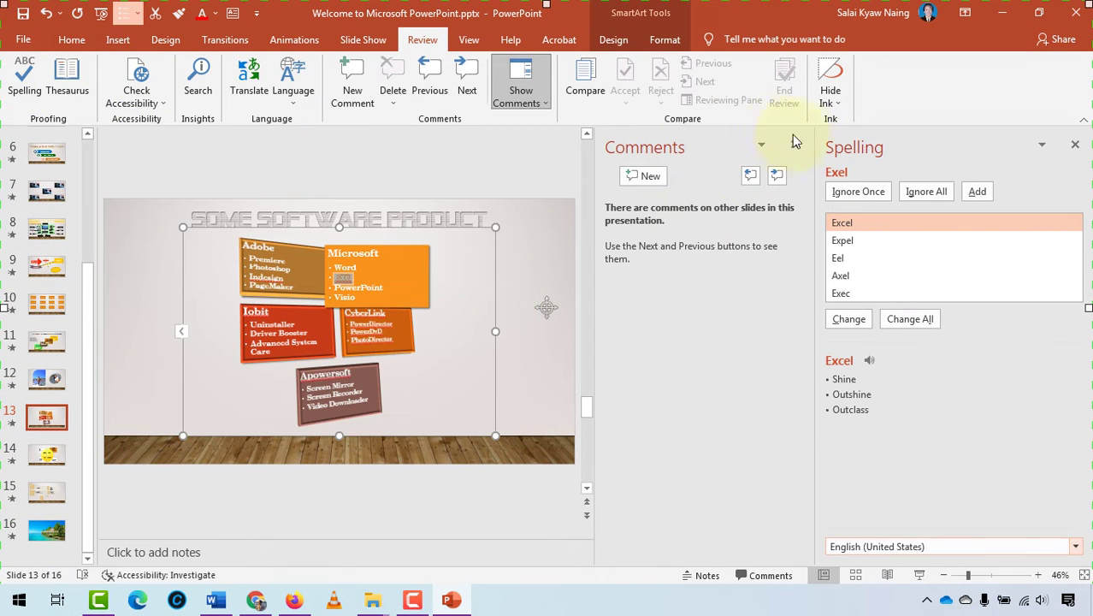
click(796, 145)
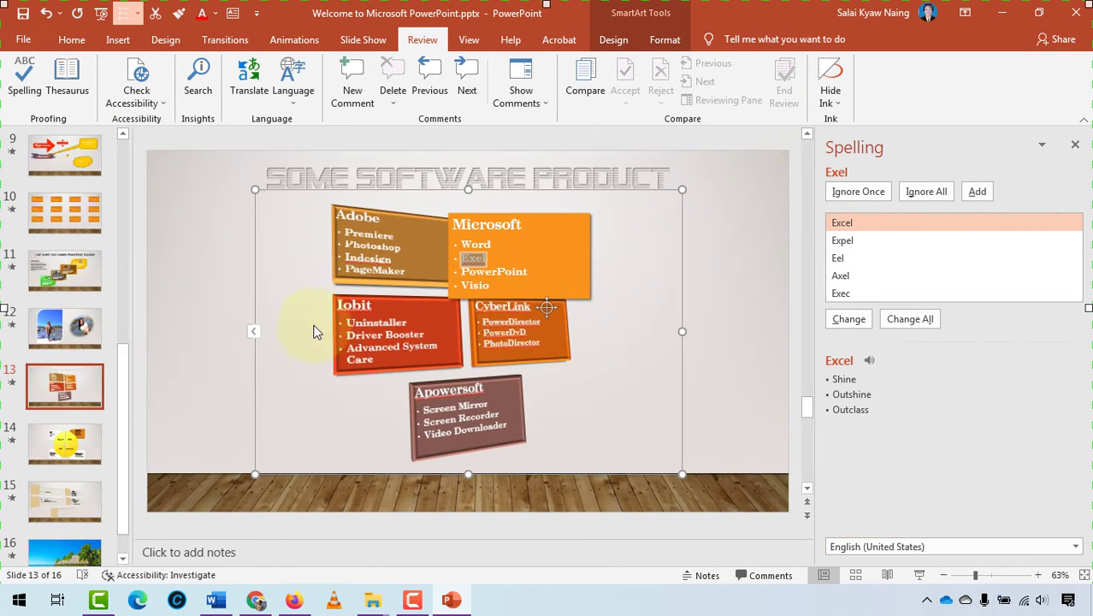
scroll(96, 273, up, 2)
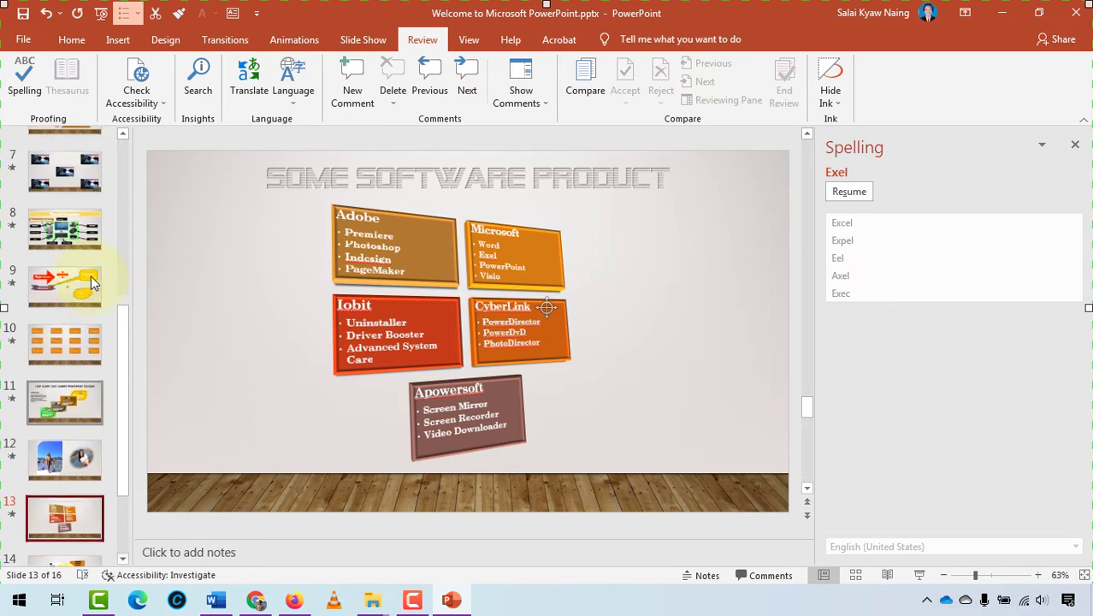
scroll(85, 223, up, 1)
scroll(78, 180, up, 2)
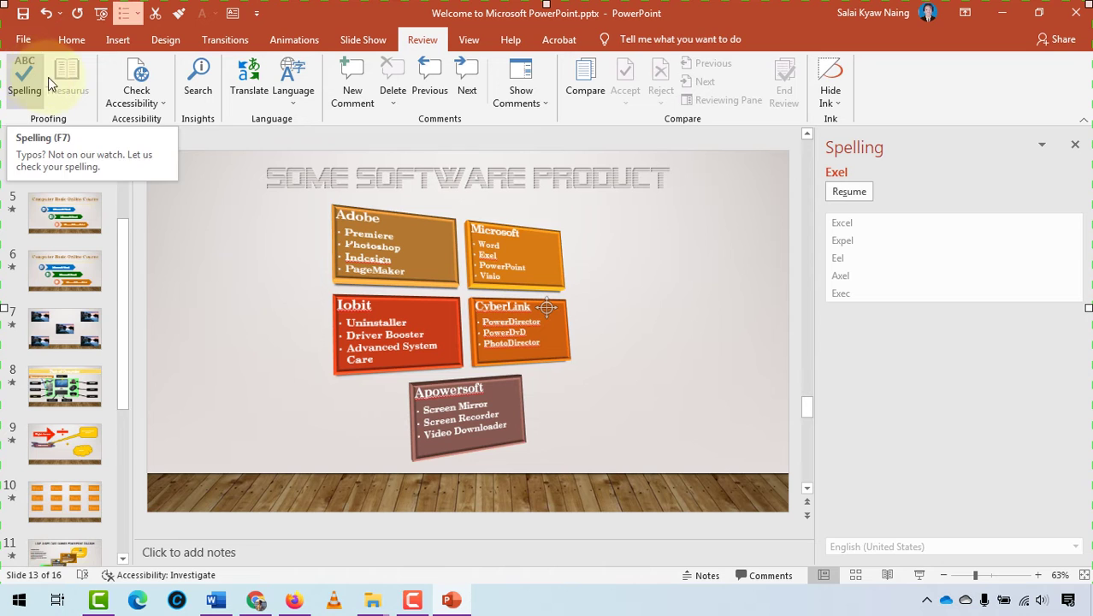
scroll(94, 351, down, 3)
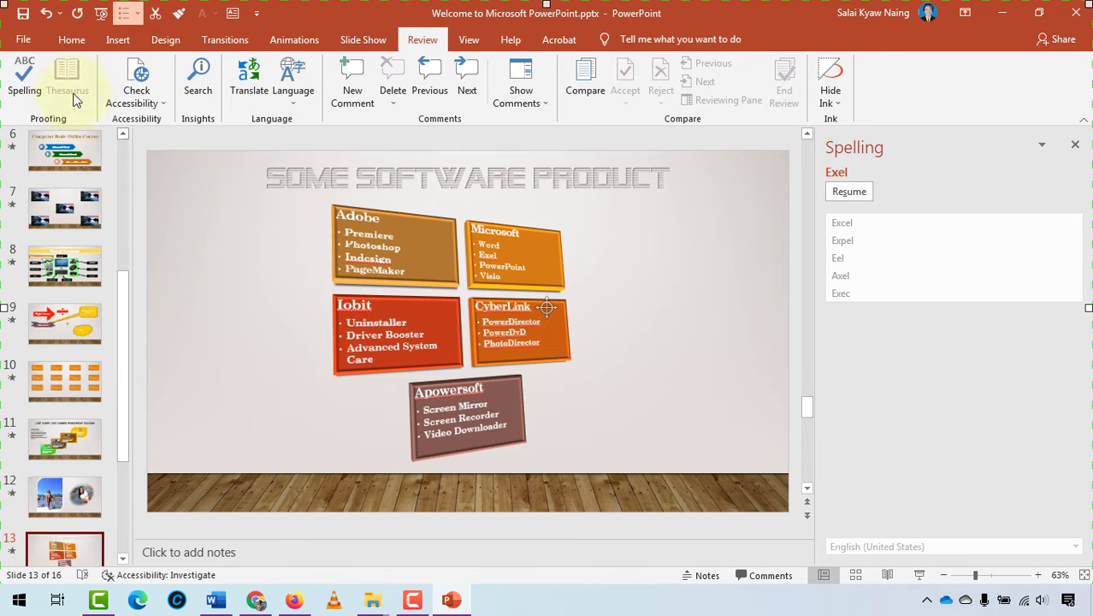
click(25, 76)
click(1075, 147)
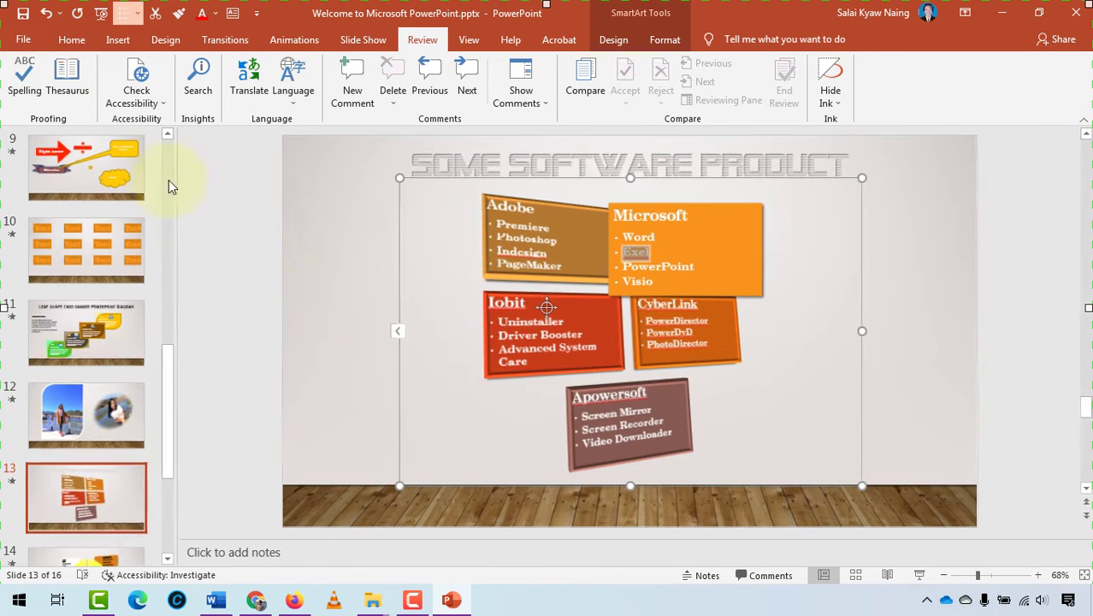
click(343, 317)
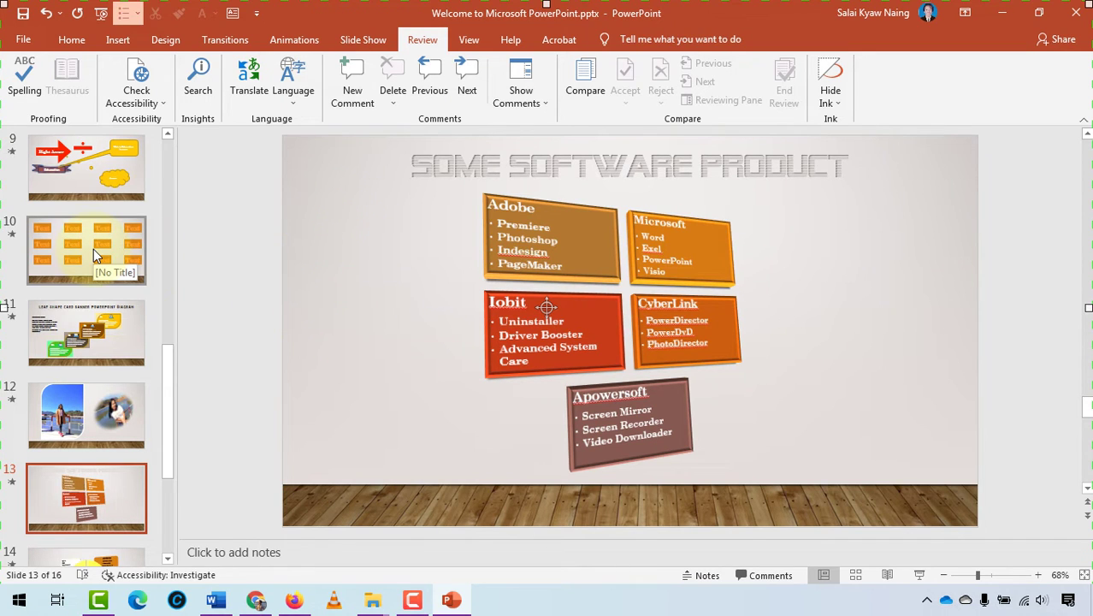
click(23, 82)
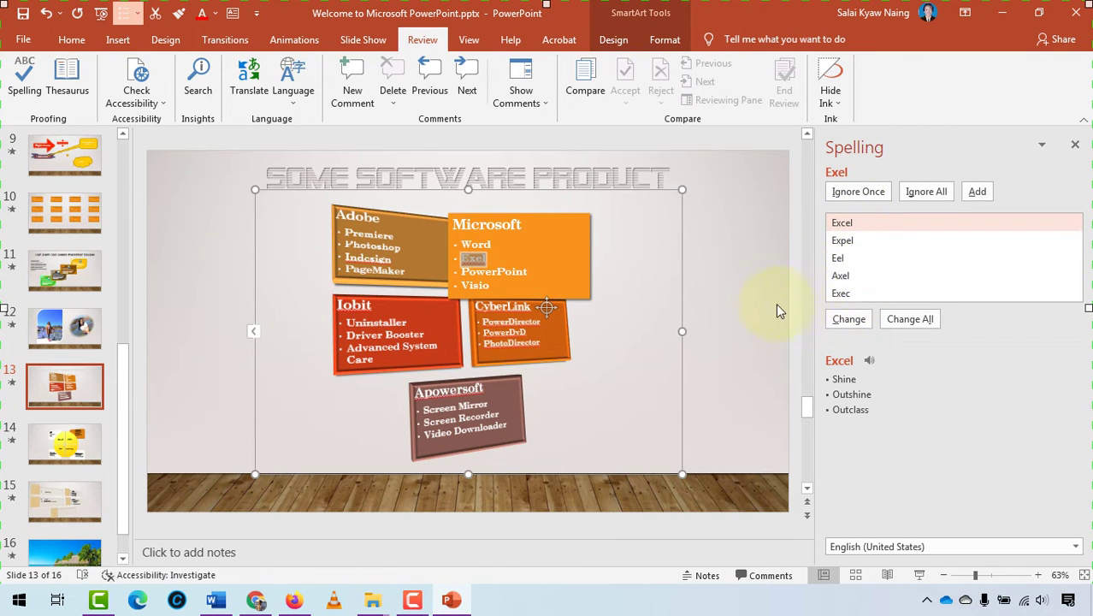
Replace the misspelled Exel with the suggested spelling Excel.
click(734, 302)
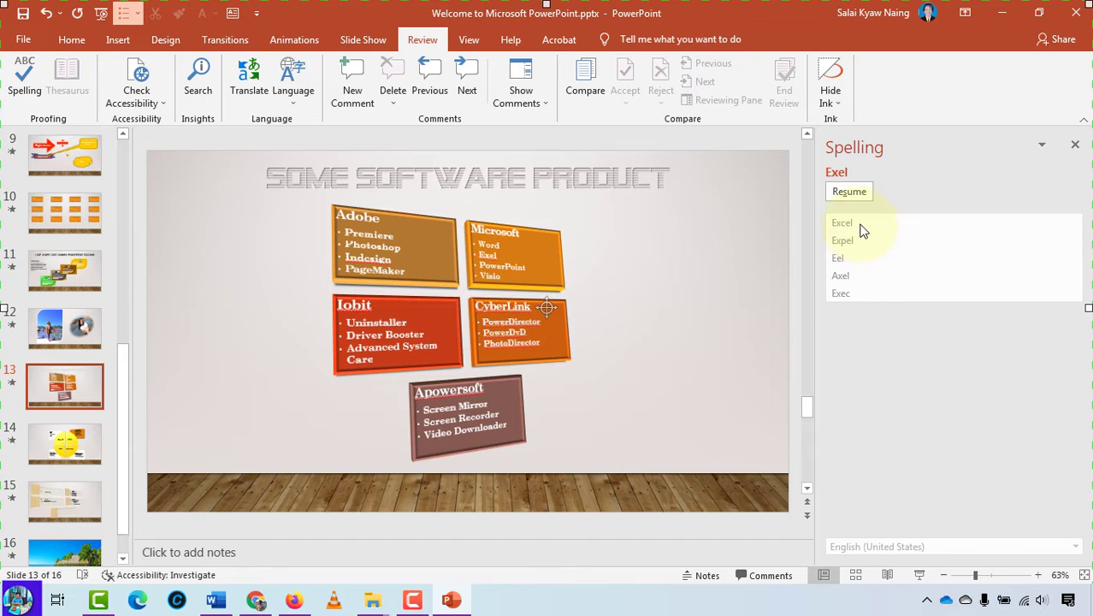
click(498, 265)
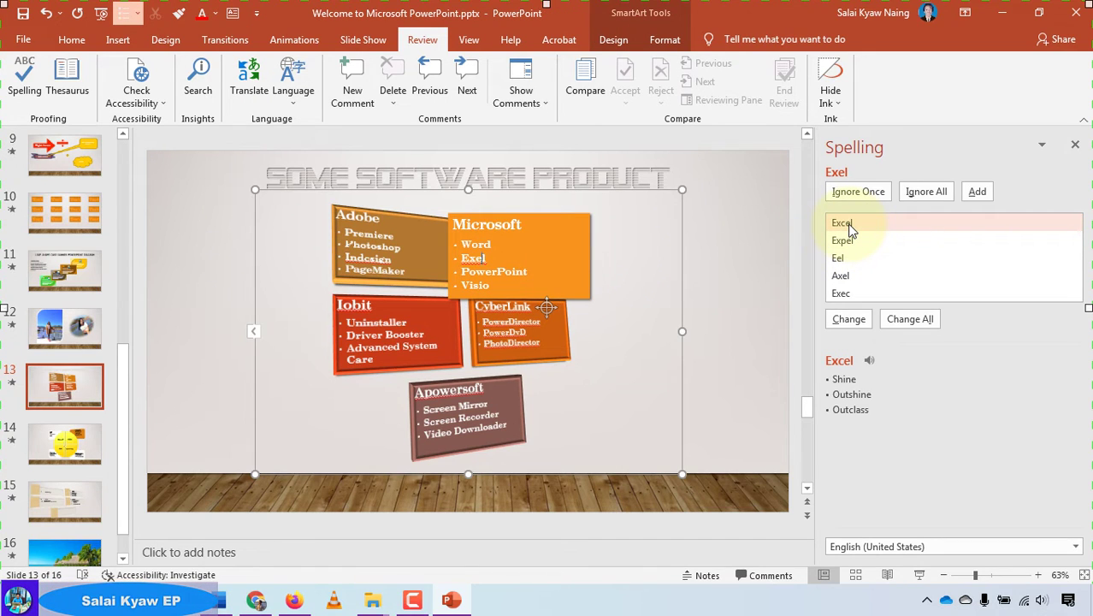
click(847, 224)
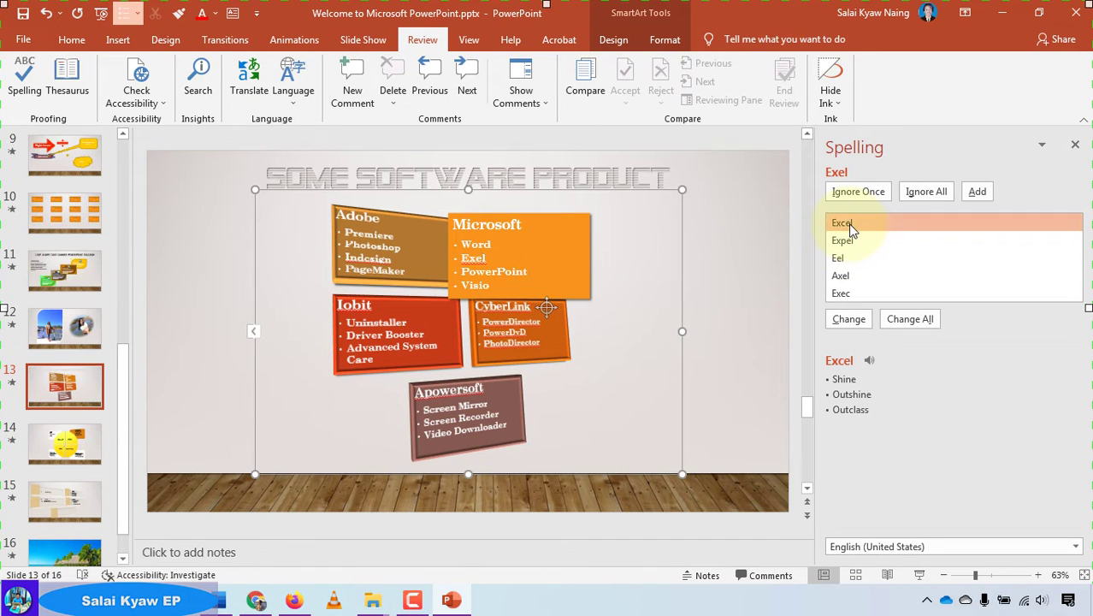
click(843, 319)
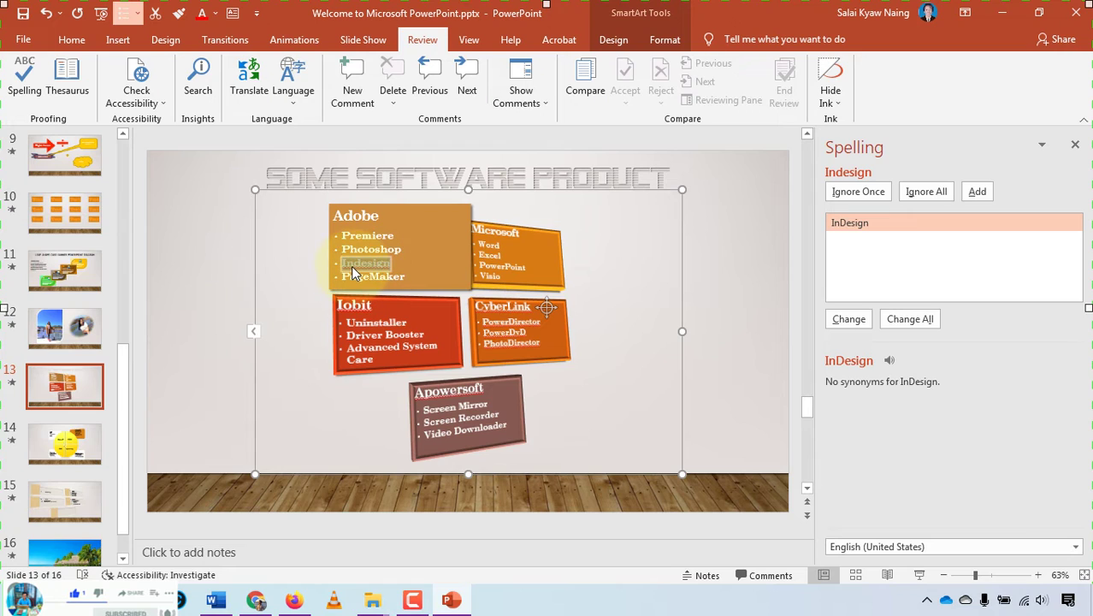
Undo an accidental text drag and change Indesign to InDesign in the Adobe box.
drag(350, 266, 349, 250)
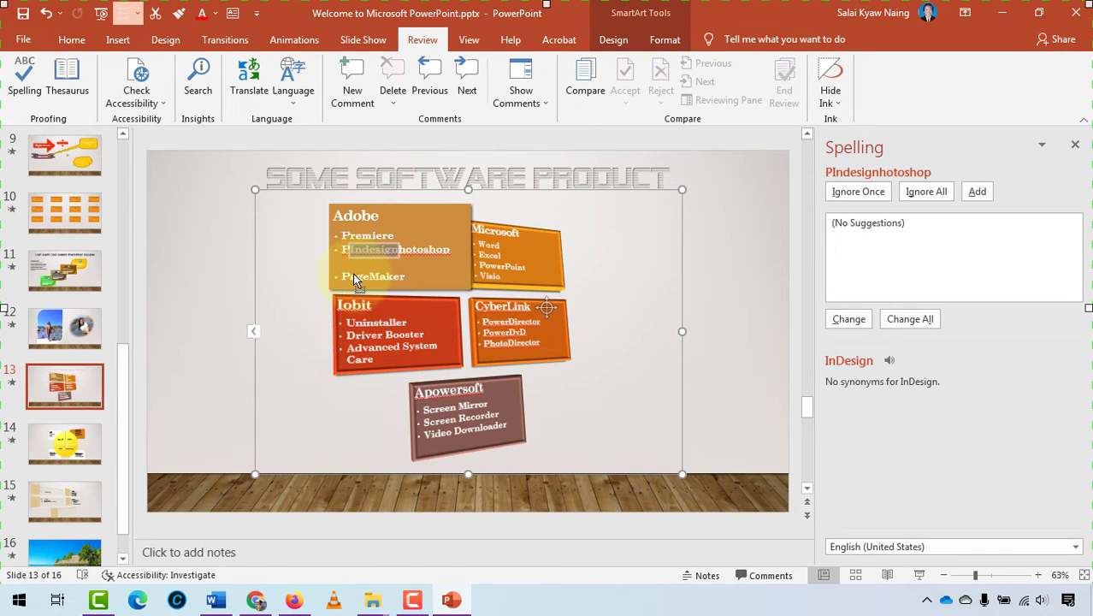
key(ctrl+z)
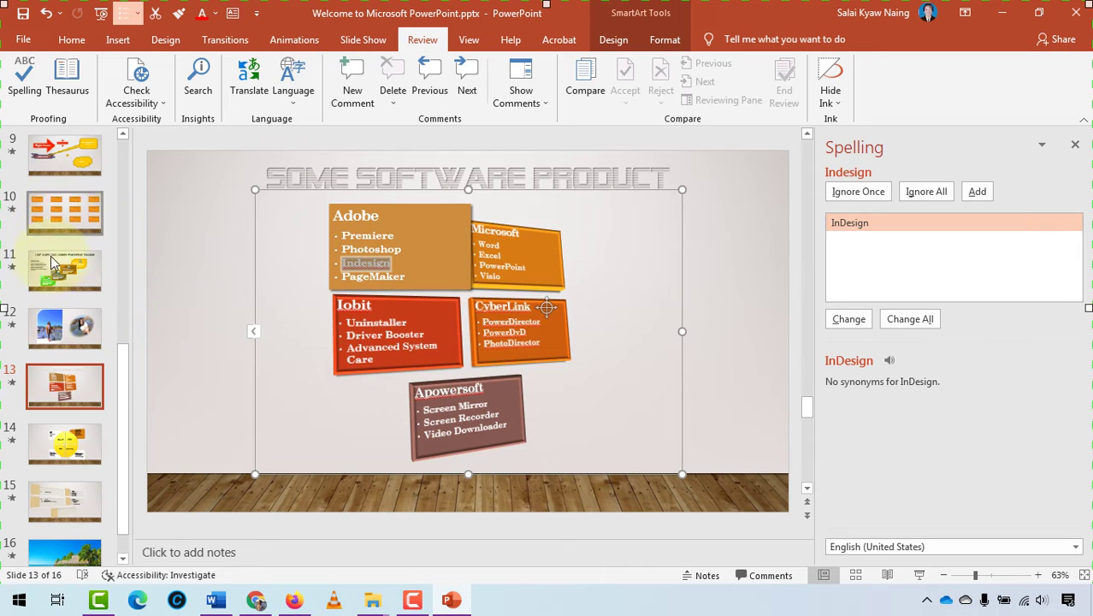
click(923, 322)
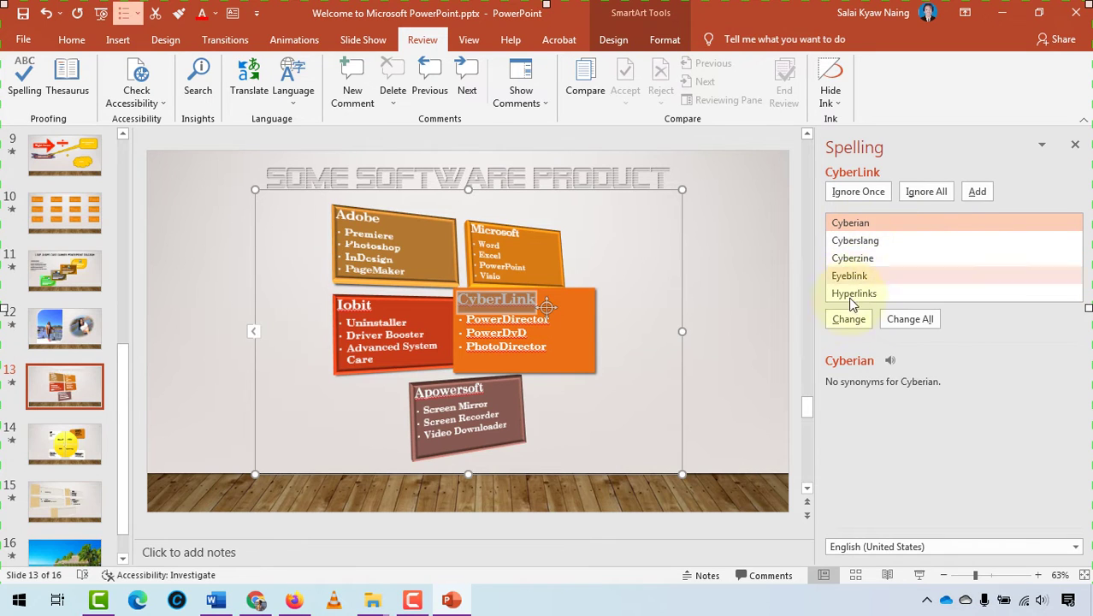
Leave CyberLink unchanged by ignoring it once in the Spelling pane.
click(472, 301)
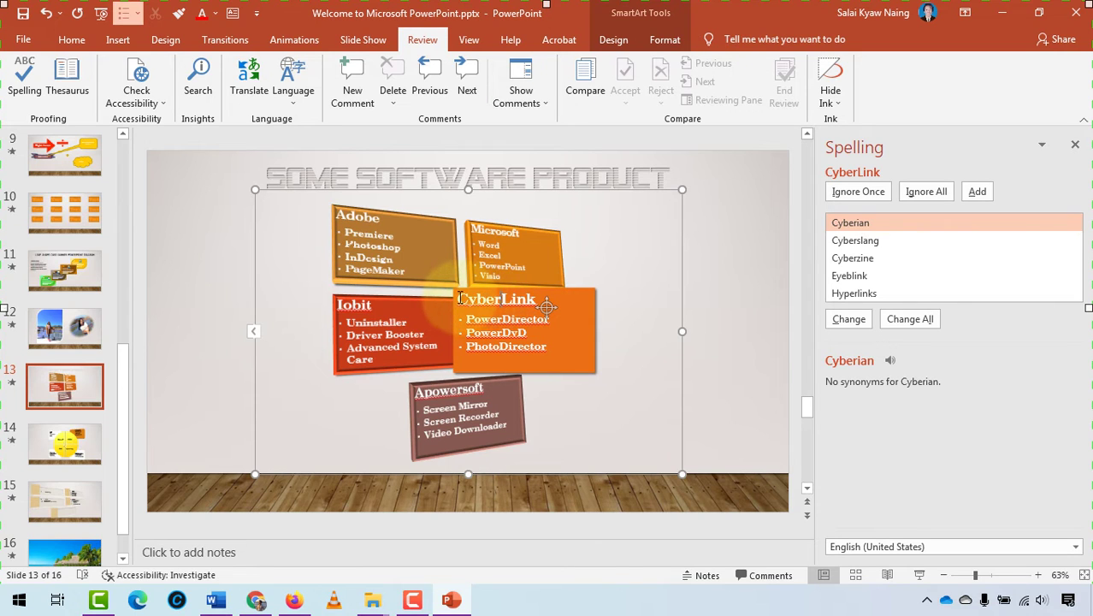
double_click(460, 297)
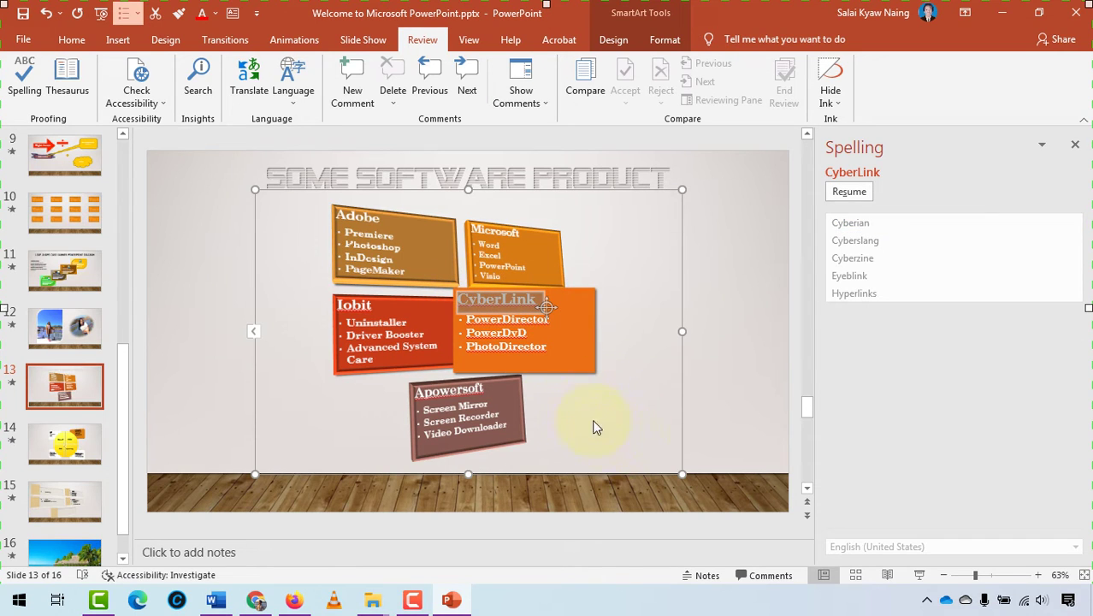
click(495, 300)
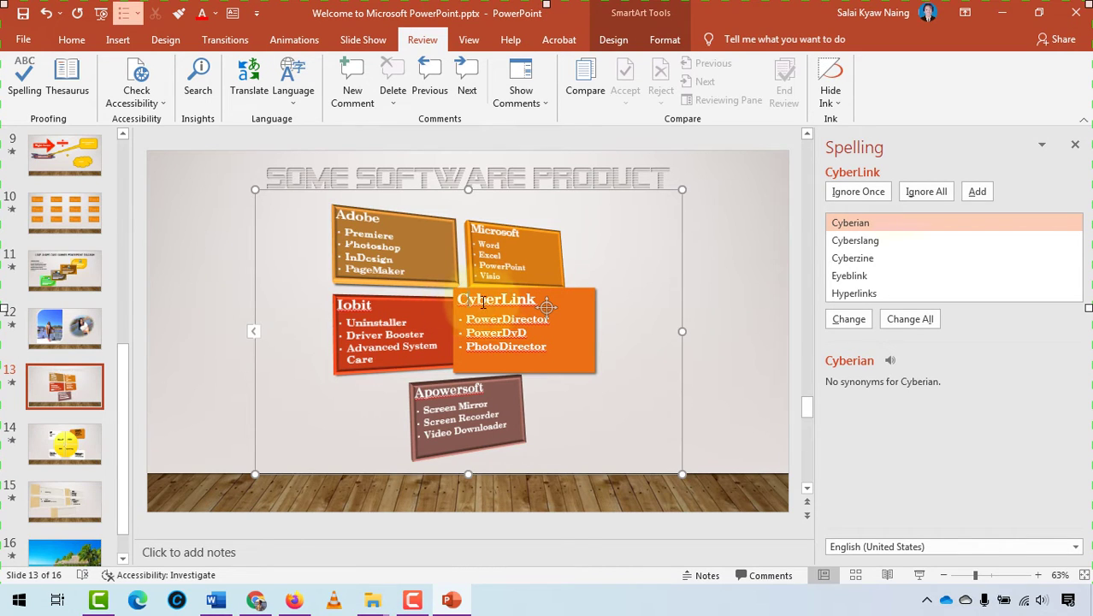
drag(460, 299, 536, 297)
click(510, 302)
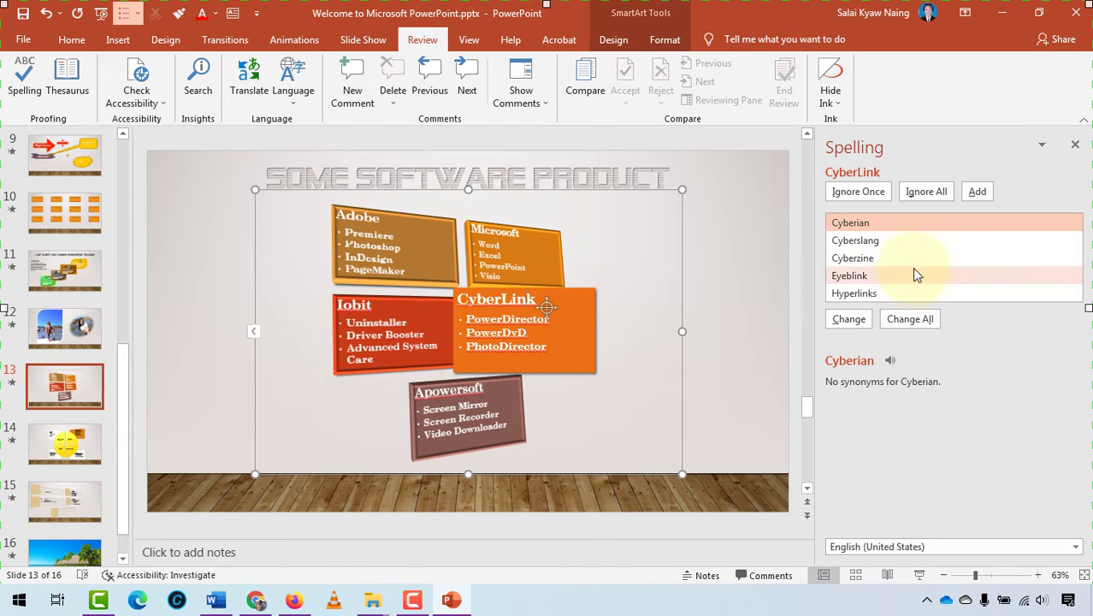
click(842, 192)
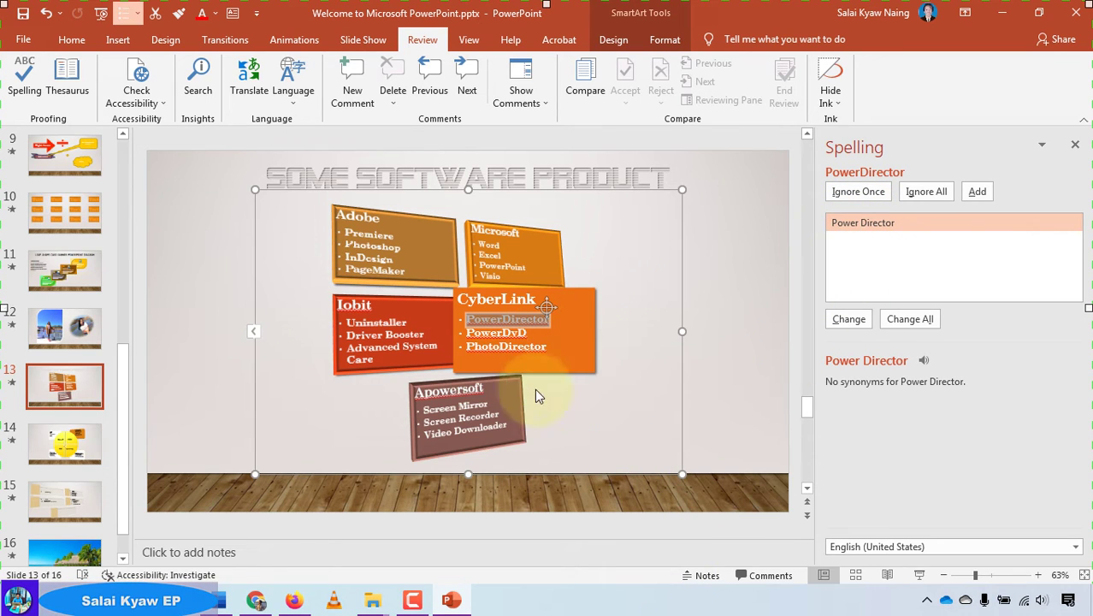
Resume the paused spelling check so it moves on to PowerDirector.
click(599, 440)
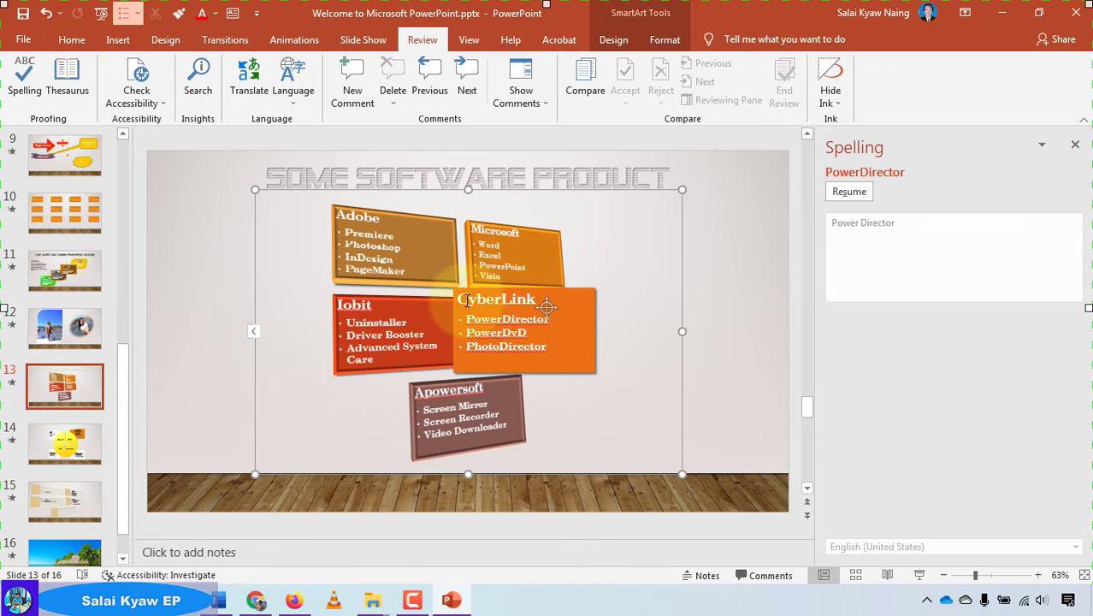
drag(462, 297, 542, 295)
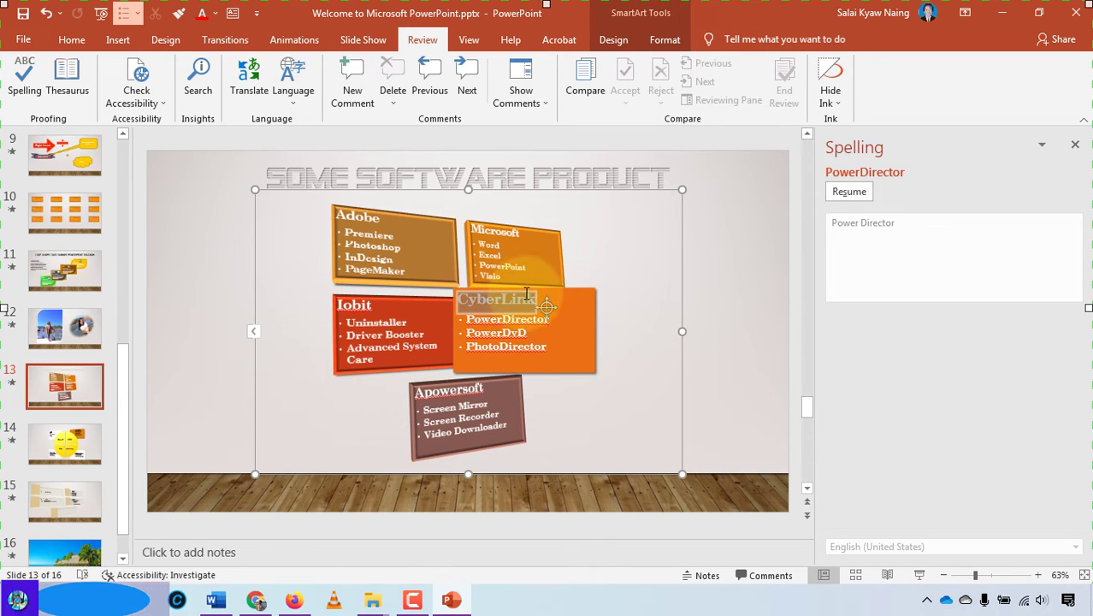
click(601, 427)
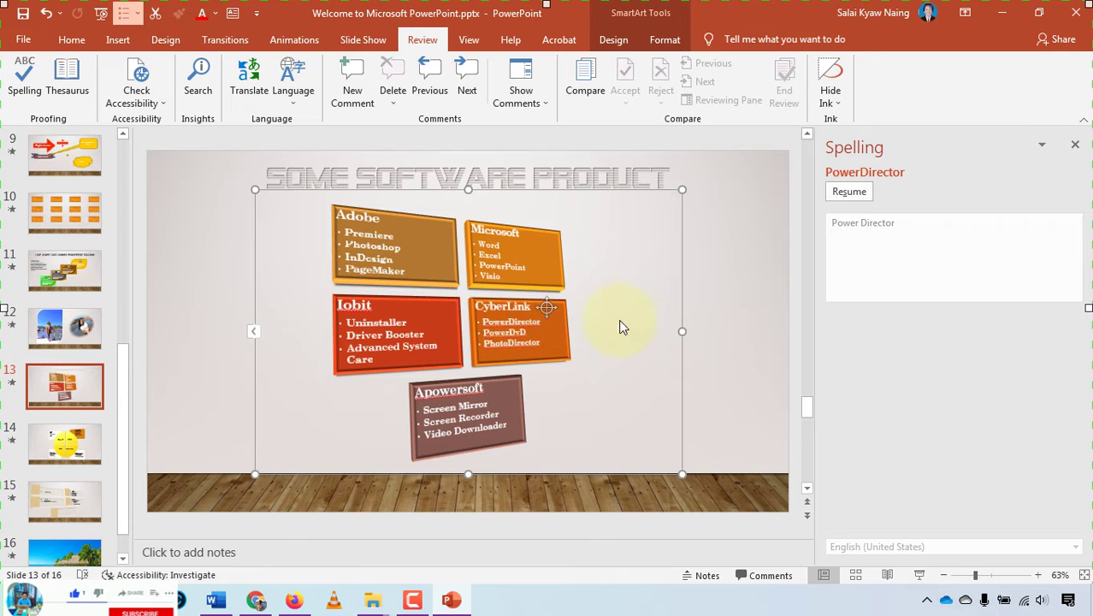
click(505, 322)
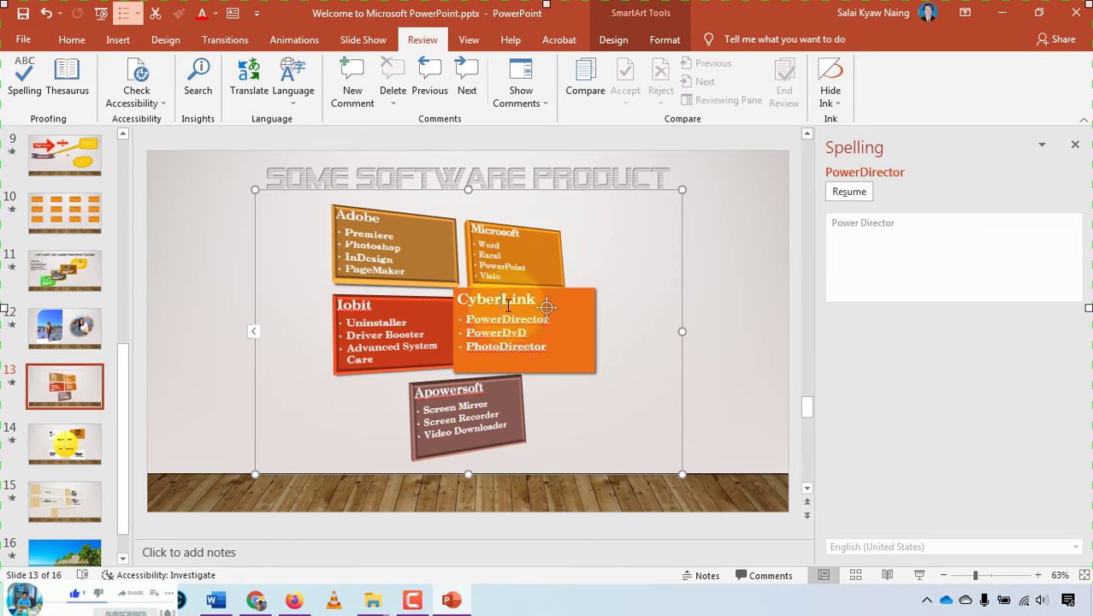
click(634, 382)
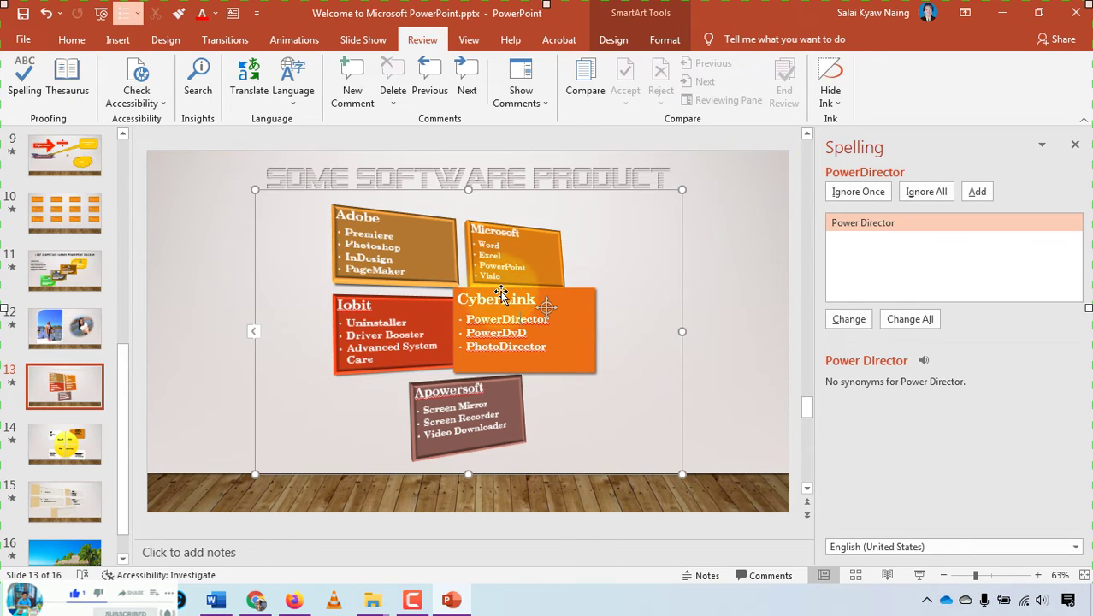
click(856, 191)
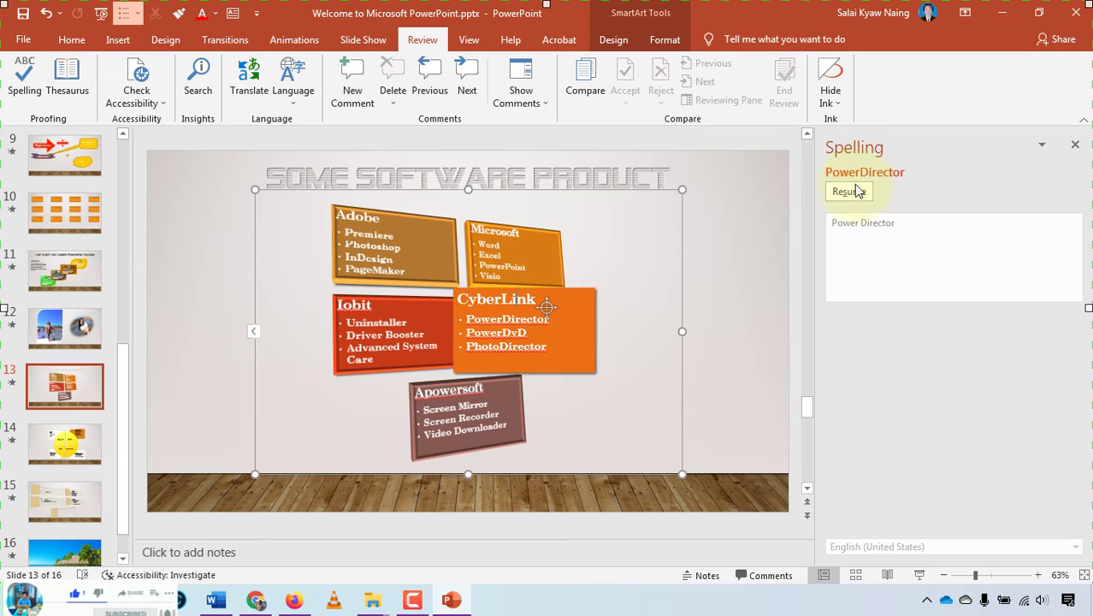
click(537, 322)
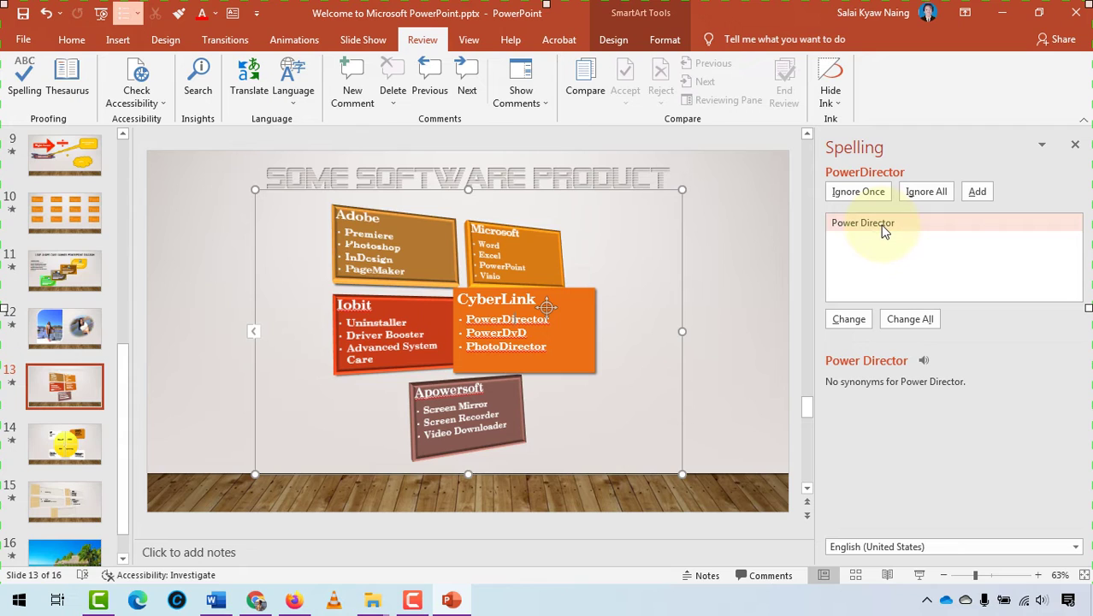
Change PowerDirector to Power Director and PhotoDirector to Photo Director, undoing a stray drag.
click(912, 319)
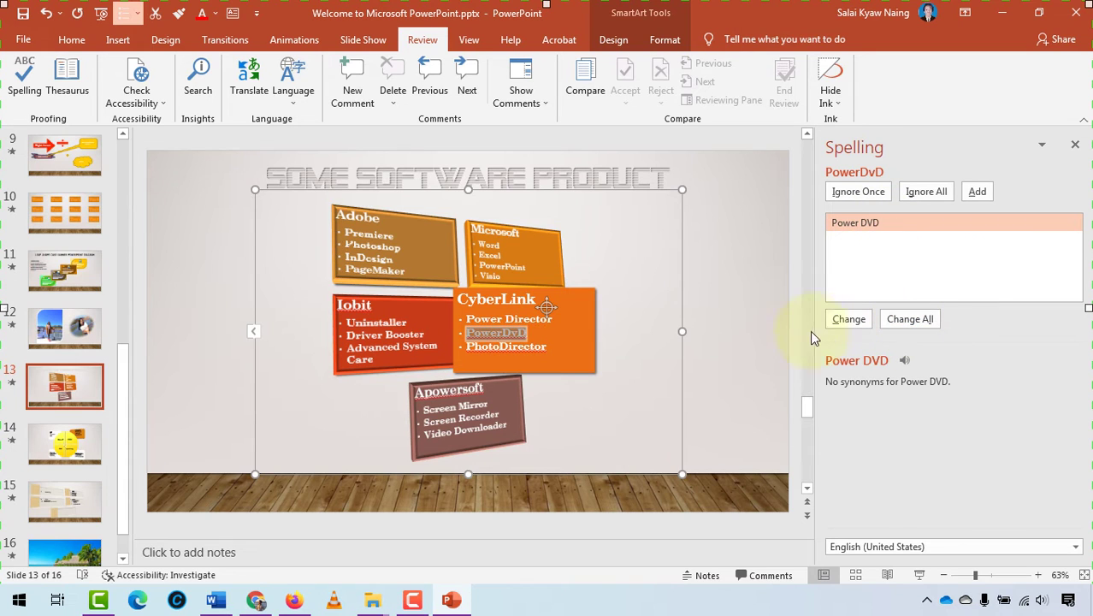
drag(500, 351, 501, 351)
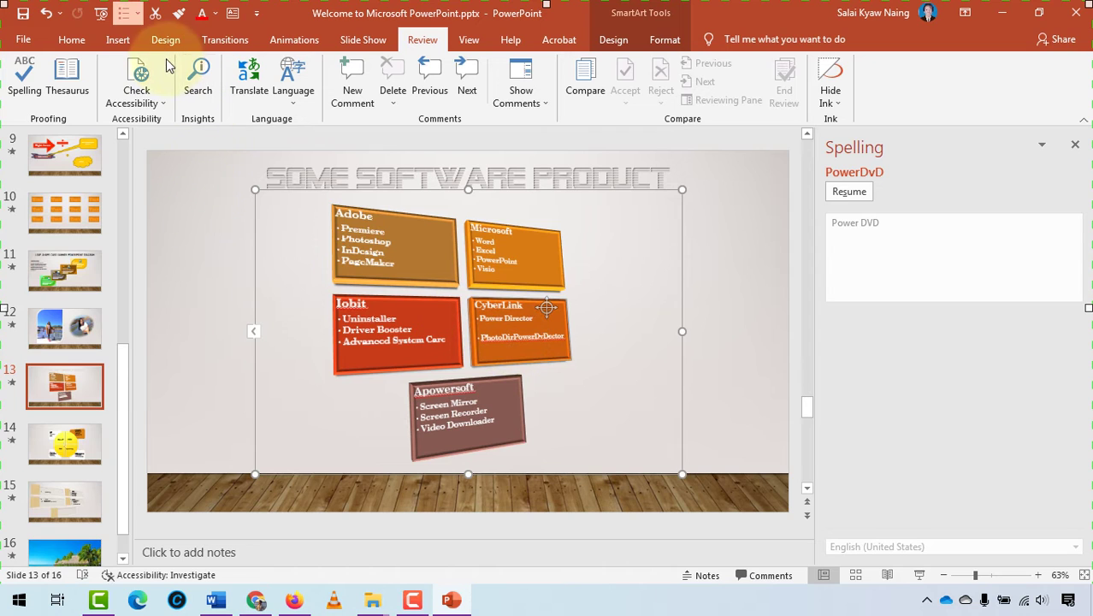
key(ctrl+z)
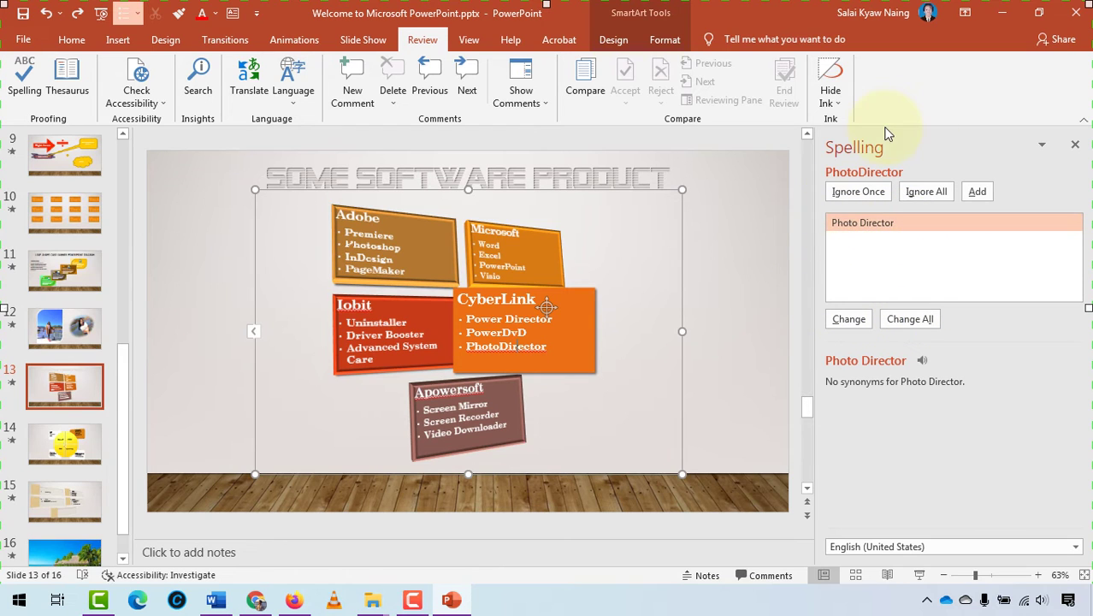
click(847, 319)
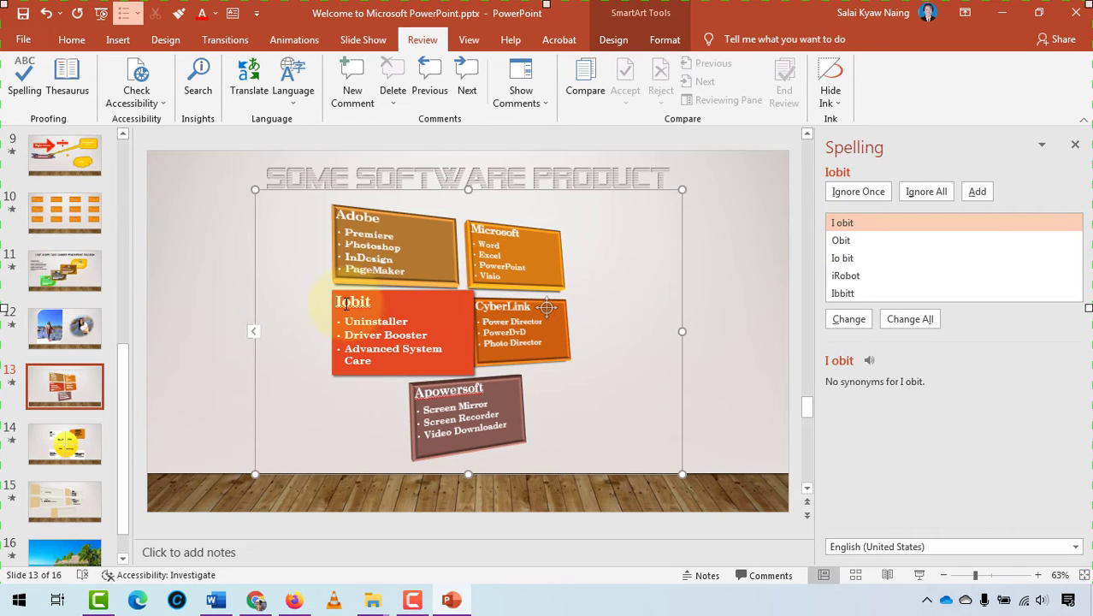
Ignore Iobit once so the spelling check moves on to Apowersoft.
click(352, 302)
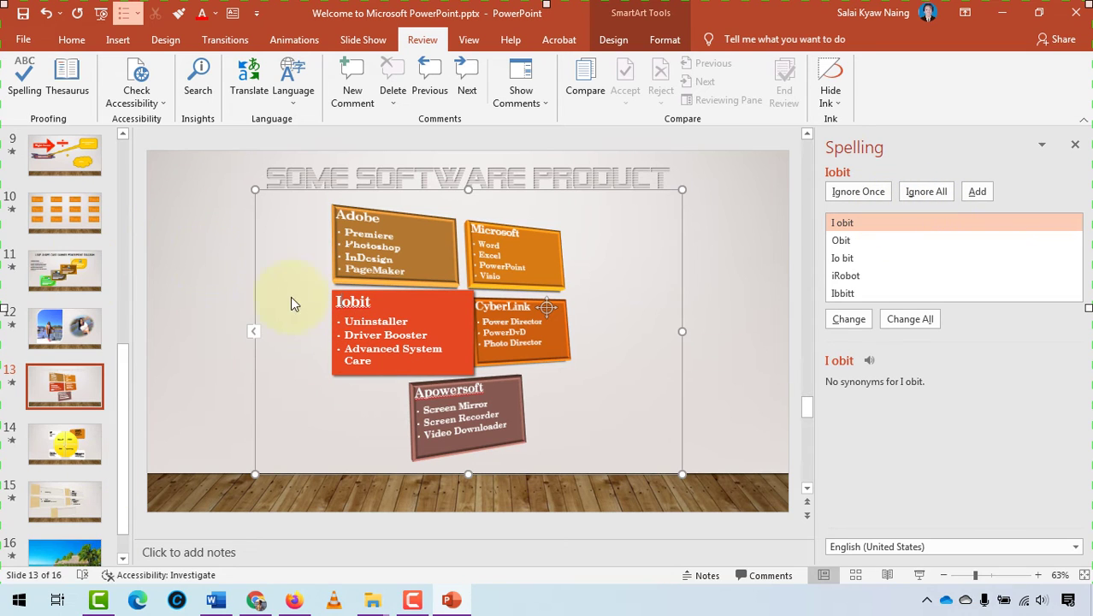
click(927, 192)
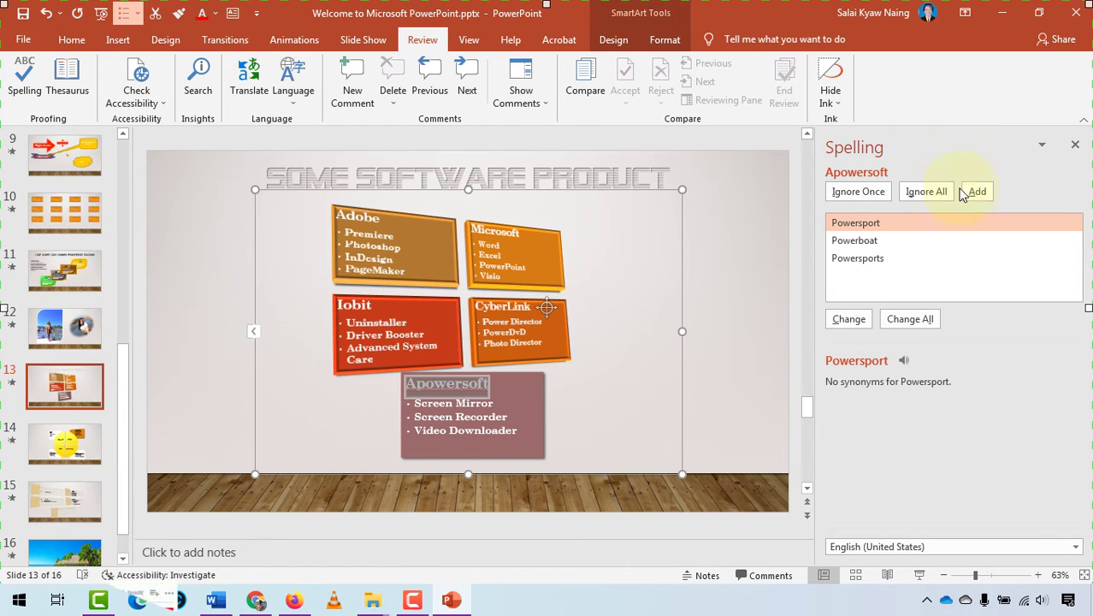
Undo two accidental drags of the Apowersoft heading, then ignore all instances of Apowersoft.
click(438, 385)
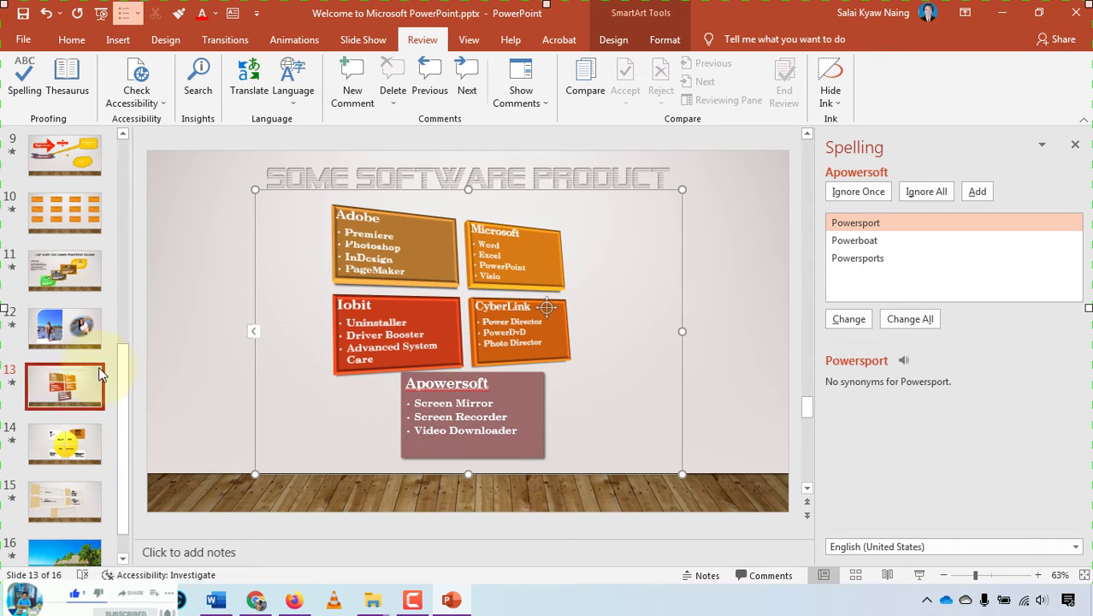
drag(406, 385, 490, 380)
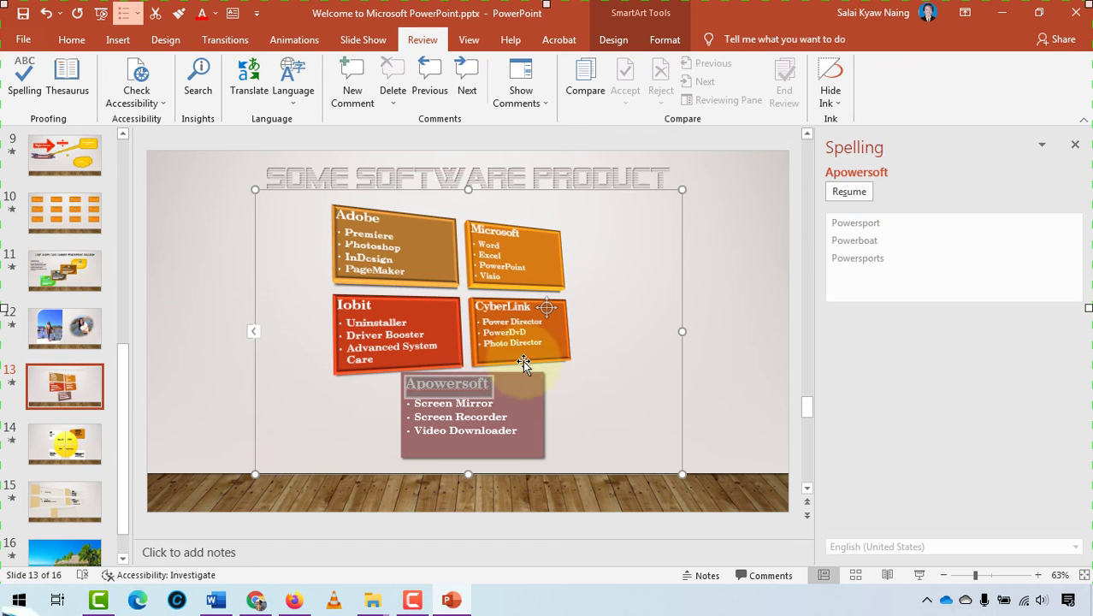
click(416, 387)
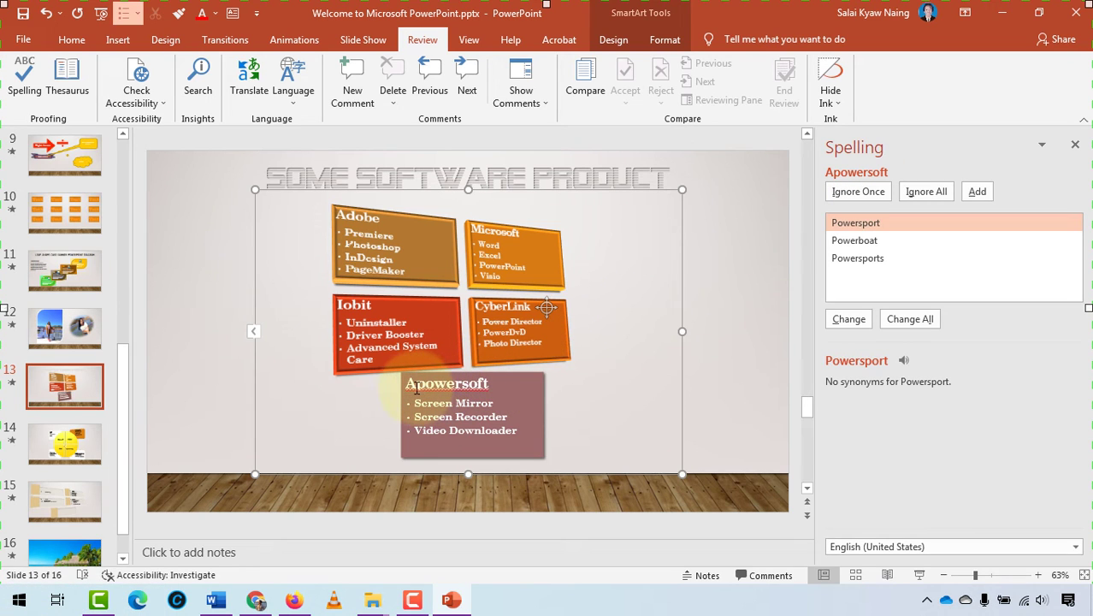
drag(406, 385, 494, 382)
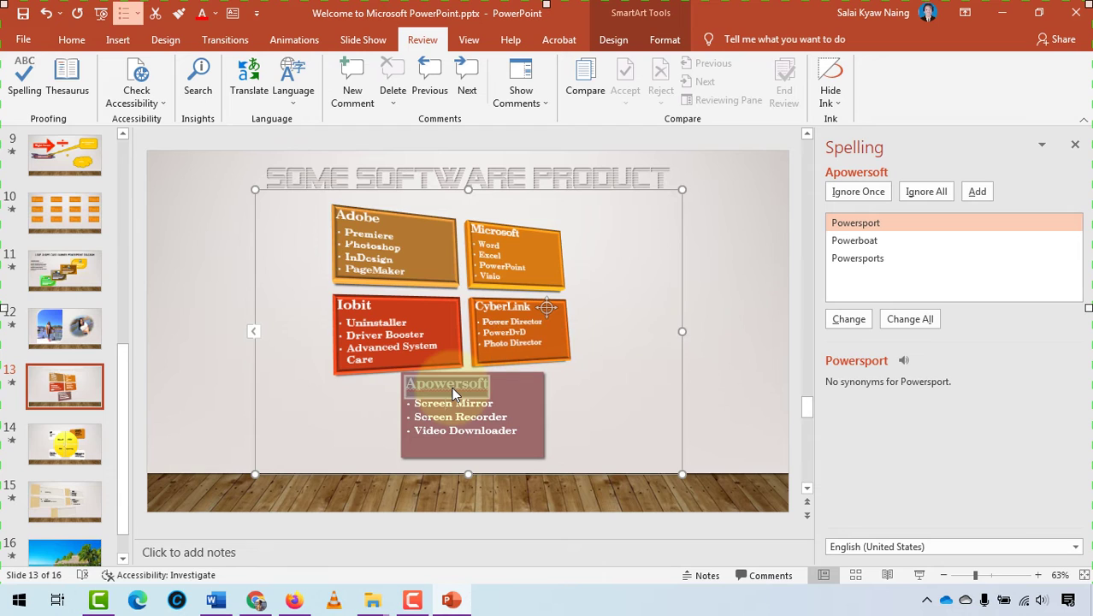
drag(452, 386, 446, 404)
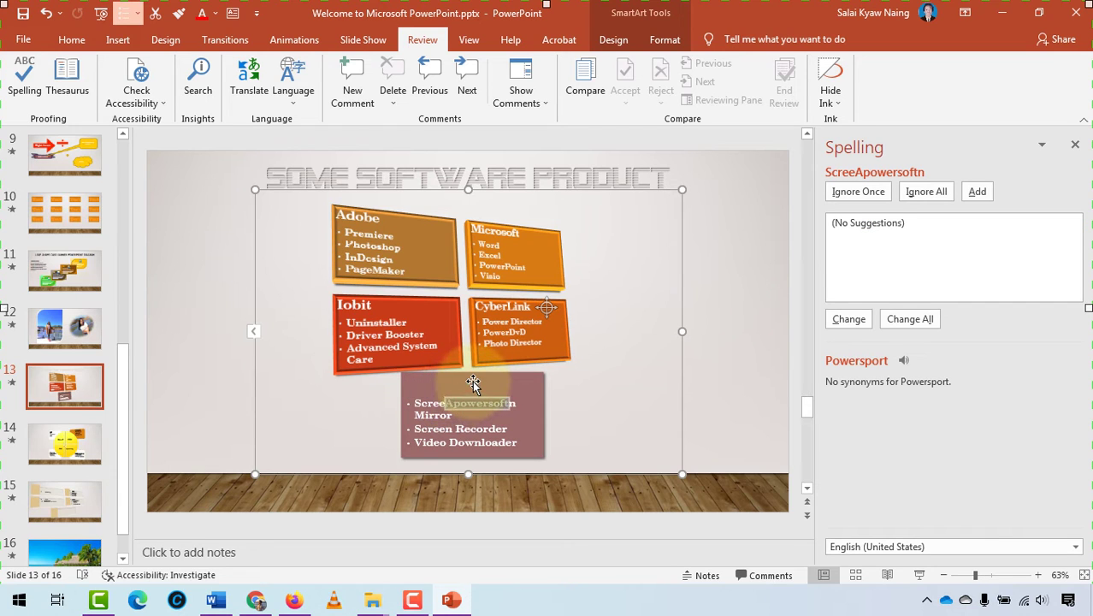
key(ctrl+z)
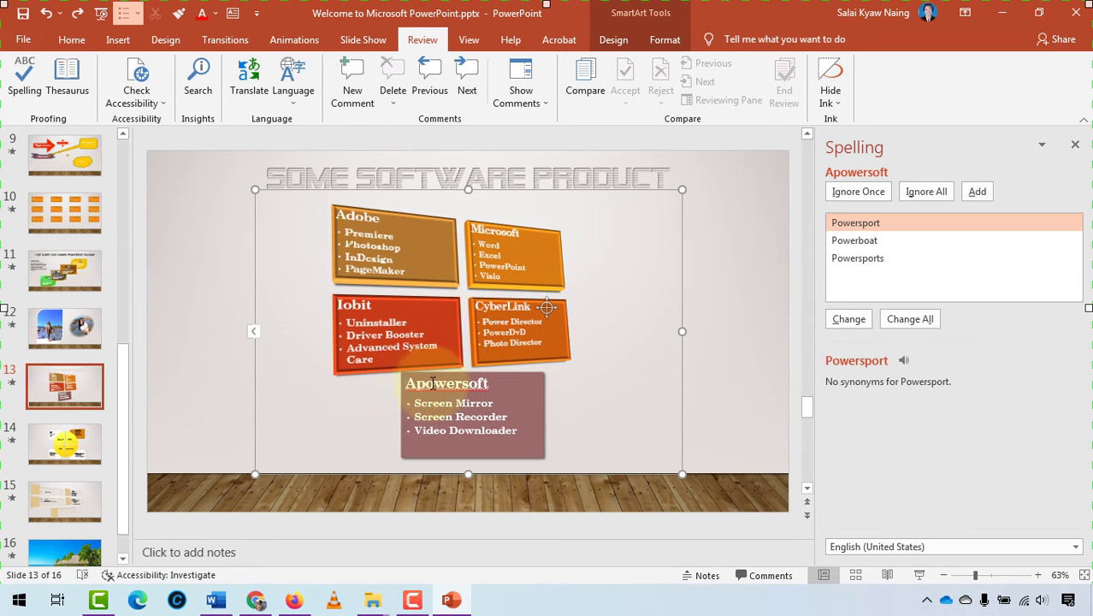
double_click(485, 384)
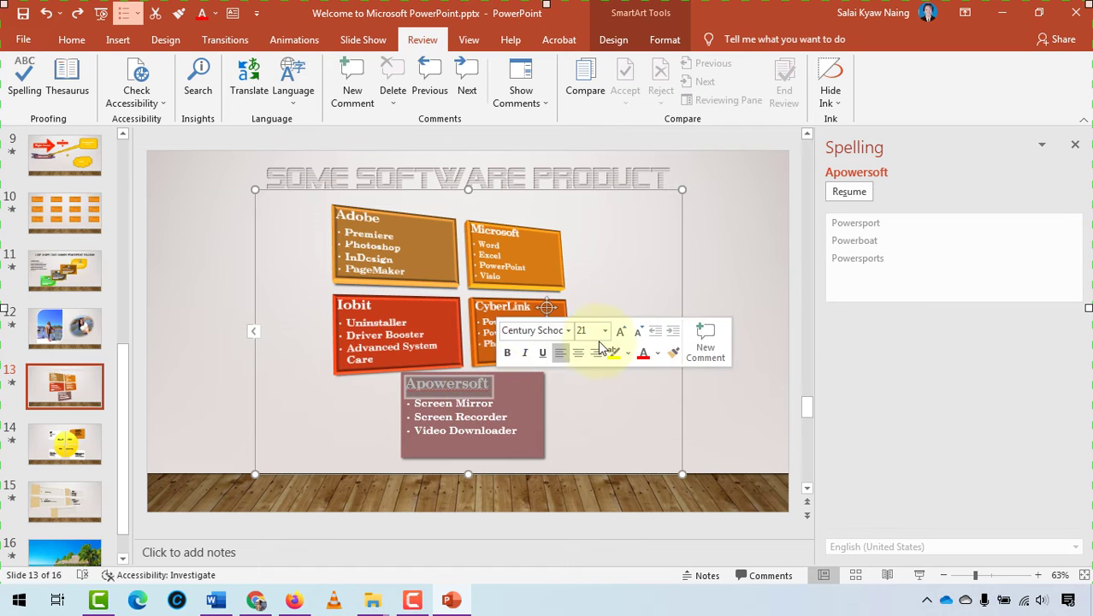
drag(434, 384, 444, 393)
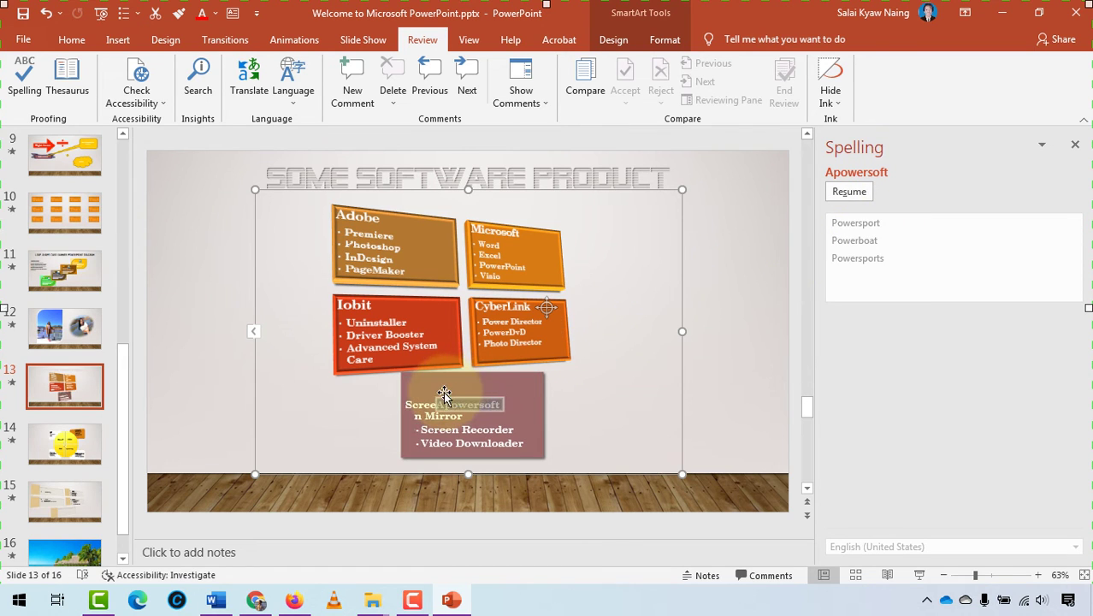
key(ctrl+z)
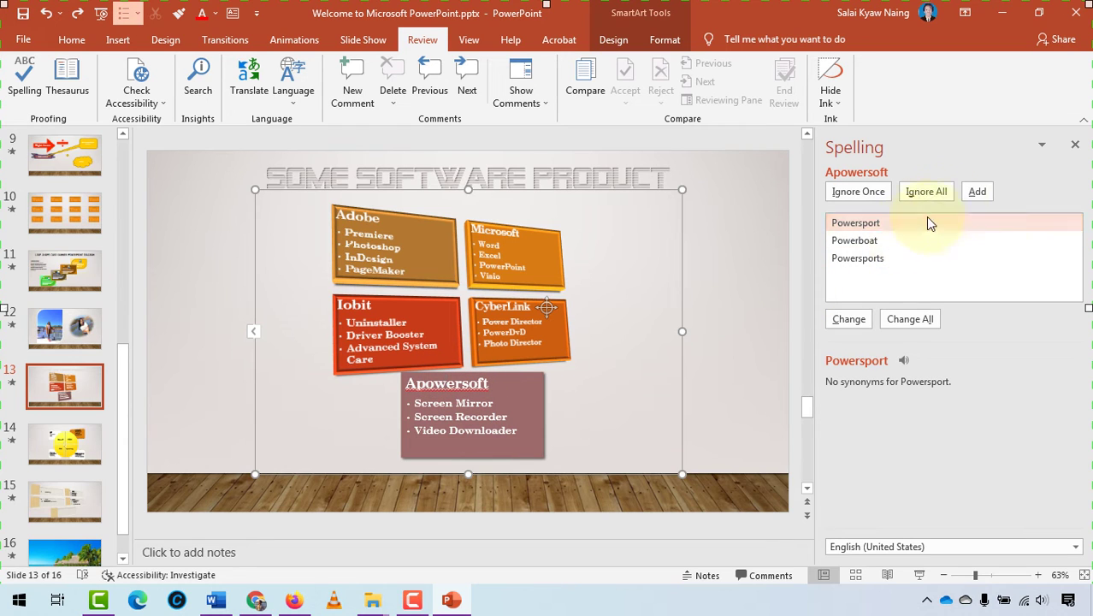
click(978, 191)
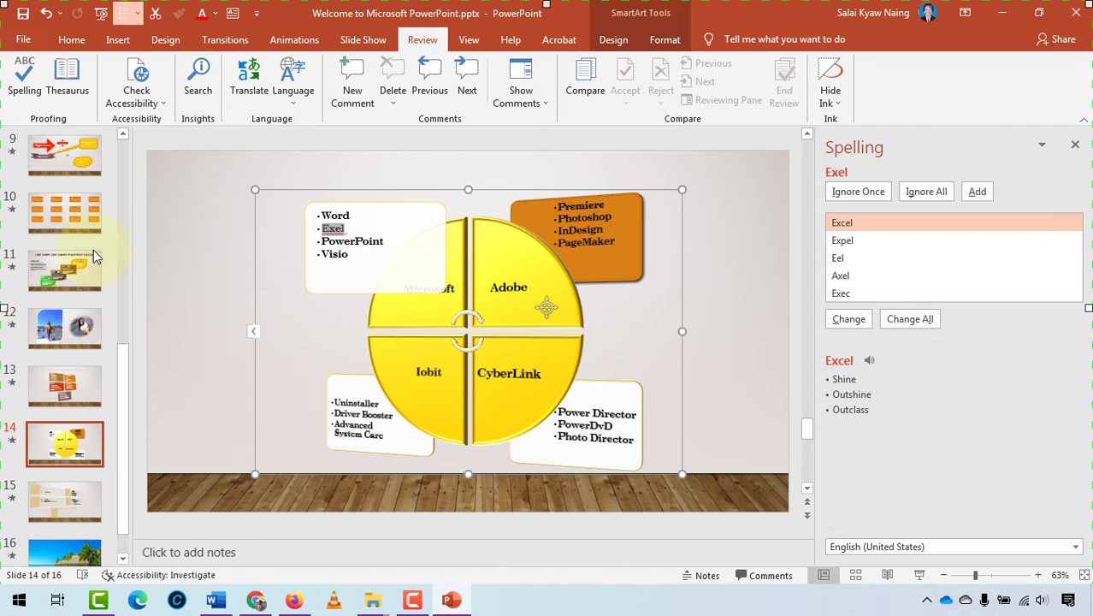
Undo the last change and go to slide 13.
click(54, 441)
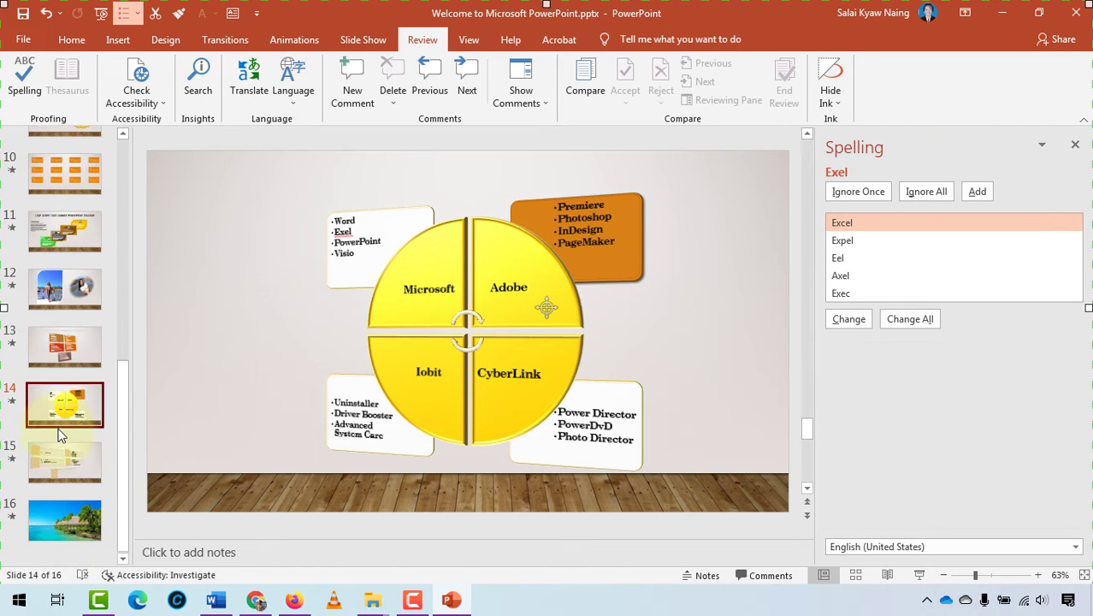
scroll(58, 427, up, 3)
scroll(60, 419, up, 1)
scroll(68, 393, up, 2)
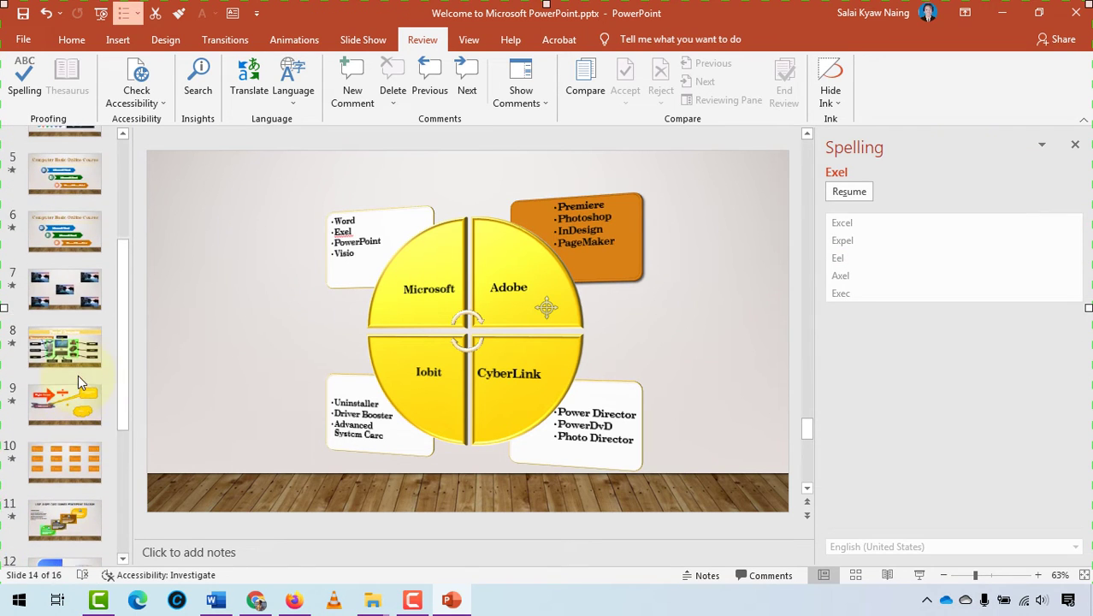
scroll(75, 359, up, 2)
scroll(71, 321, up, 2)
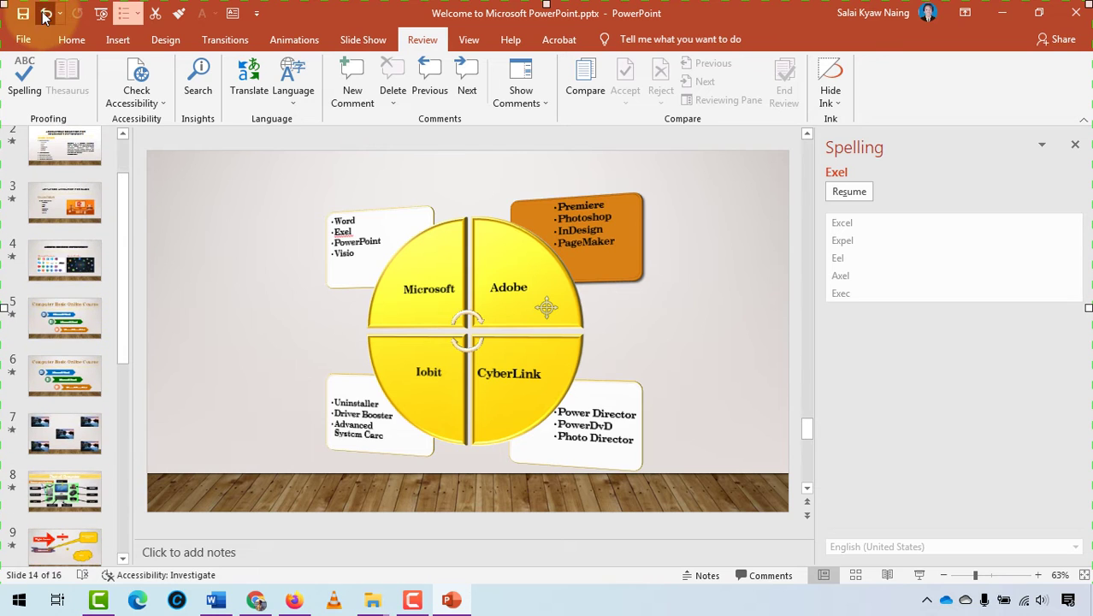
click(44, 13)
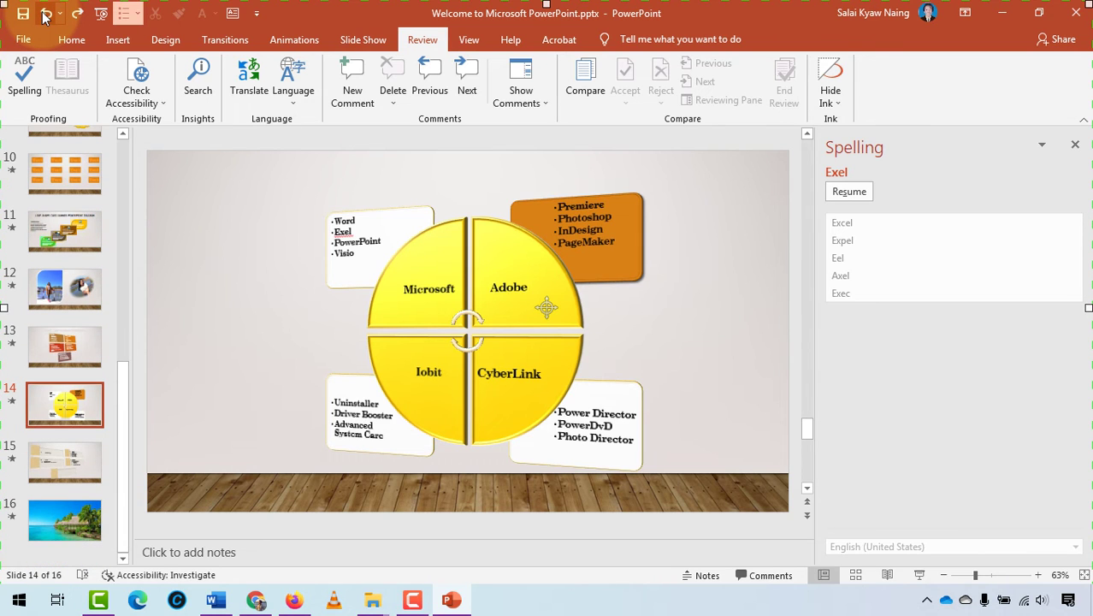
click(72, 343)
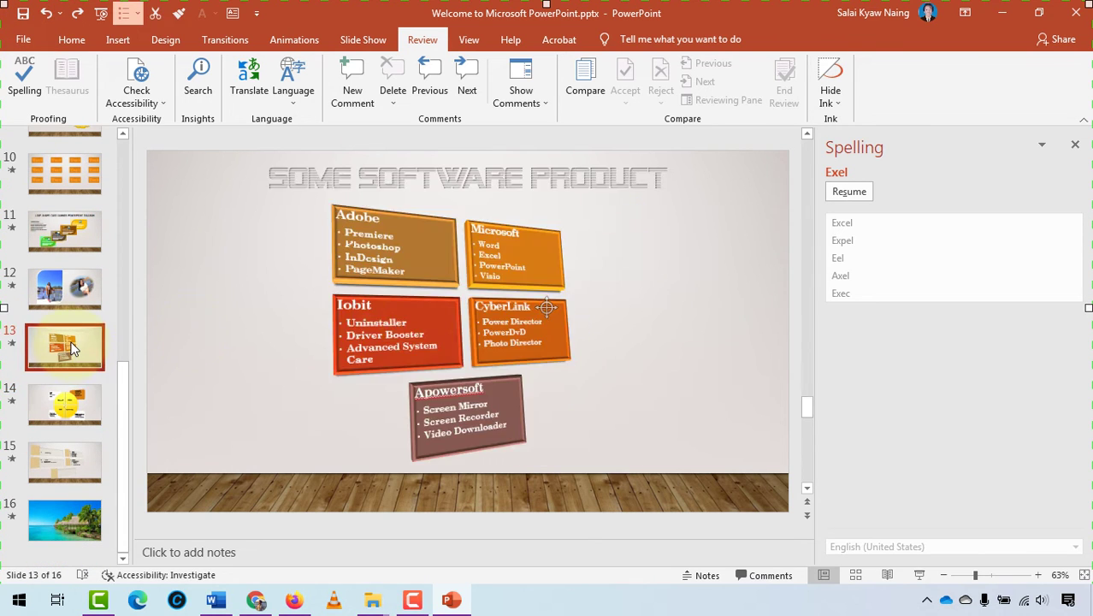
Resume the spelling check and add Apowersoft to the dictionary.
click(440, 395)
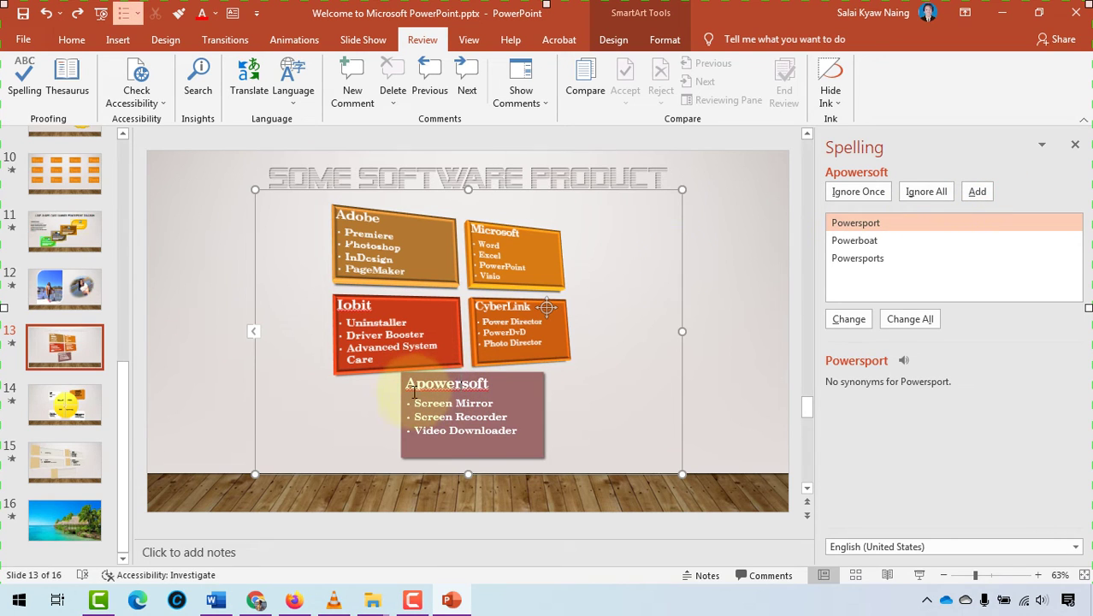
drag(405, 384, 491, 385)
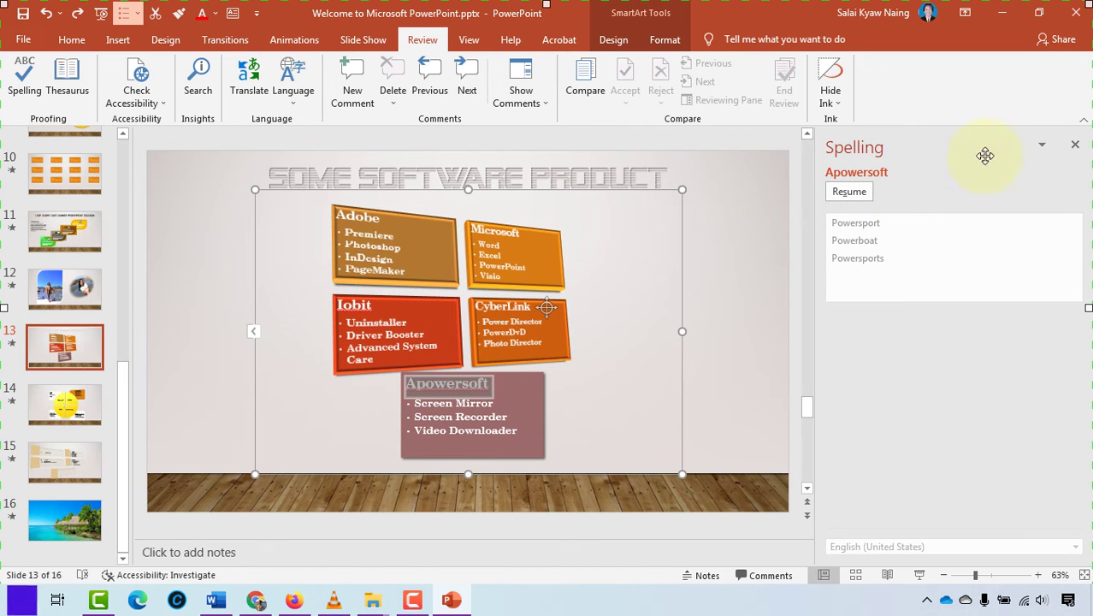
click(854, 196)
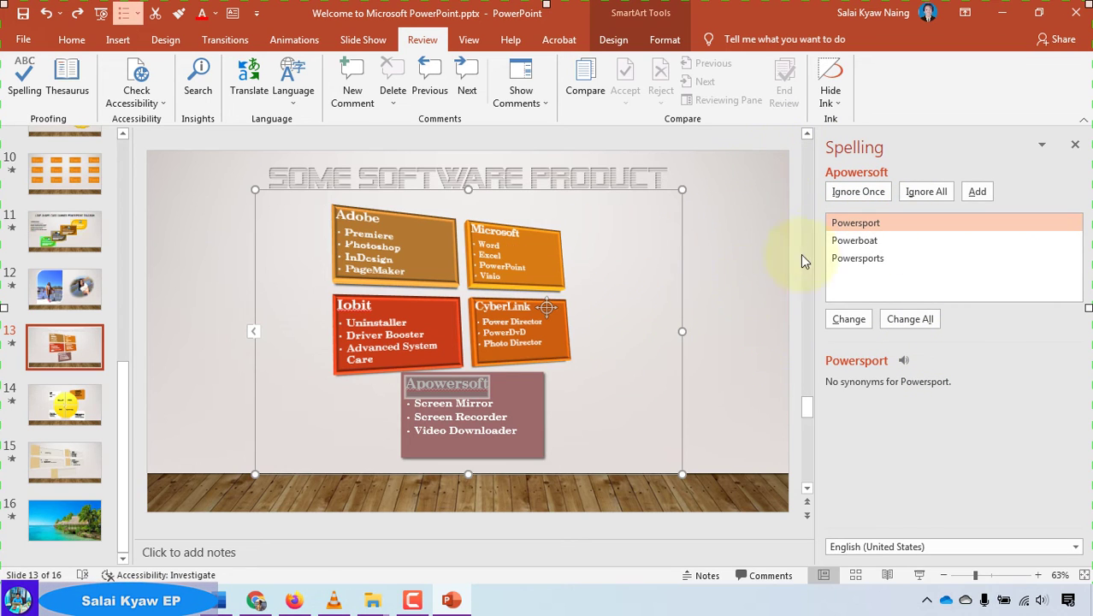
click(975, 191)
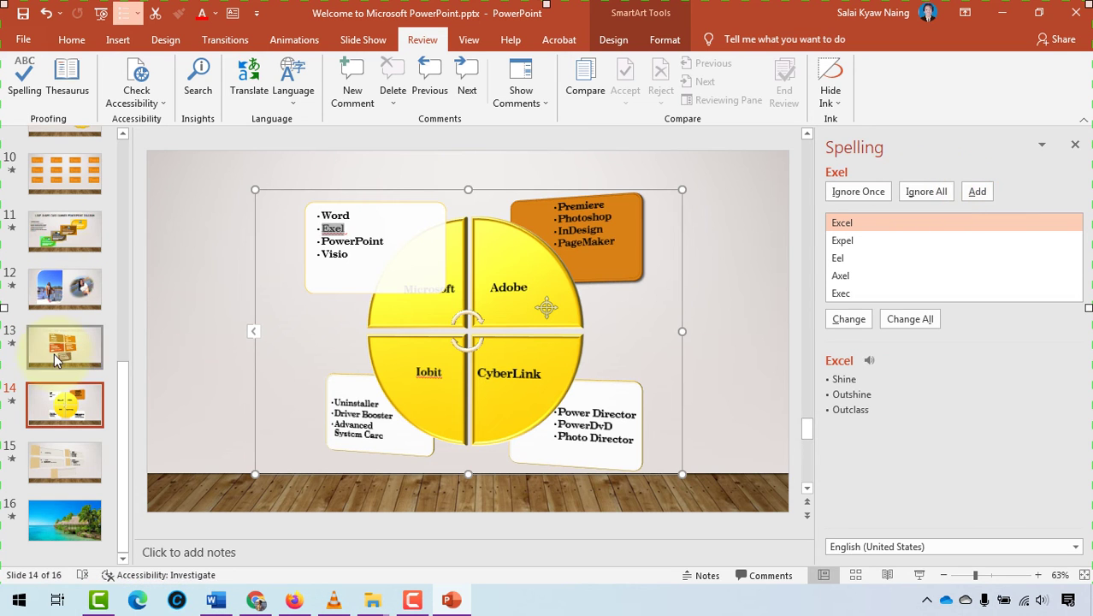
Exit text editing in the Apowersoft box and bring slide 14 back into view.
click(61, 357)
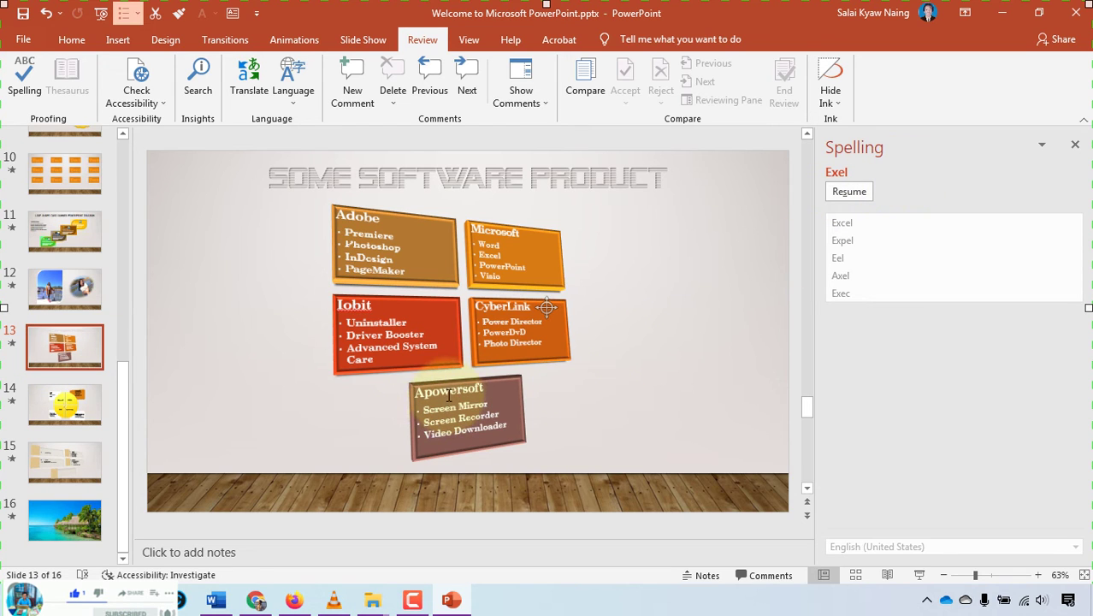
click(488, 387)
click(329, 395)
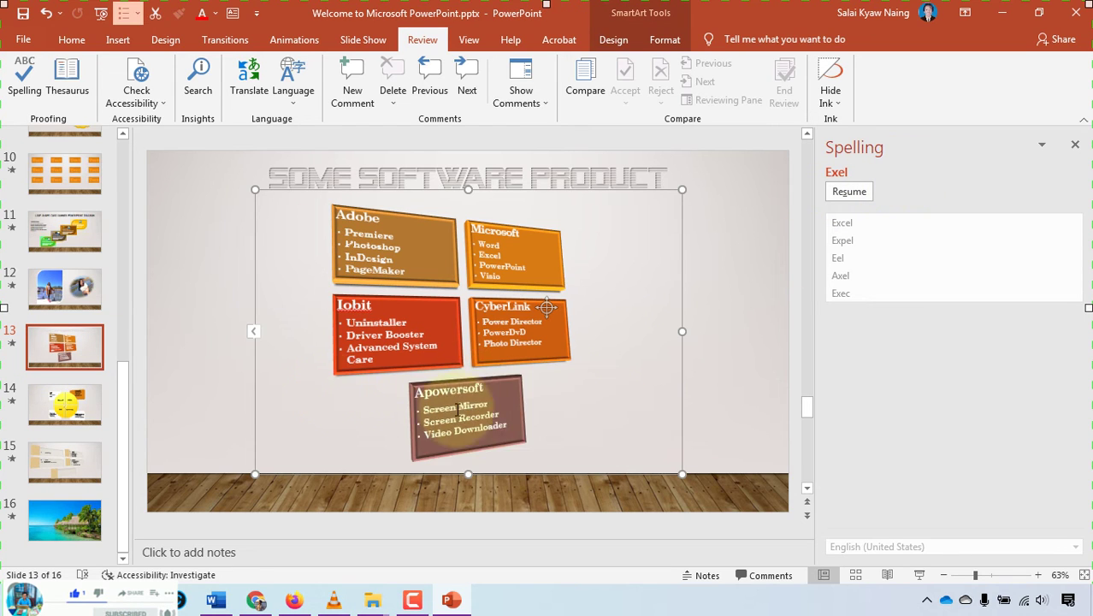
click(507, 424)
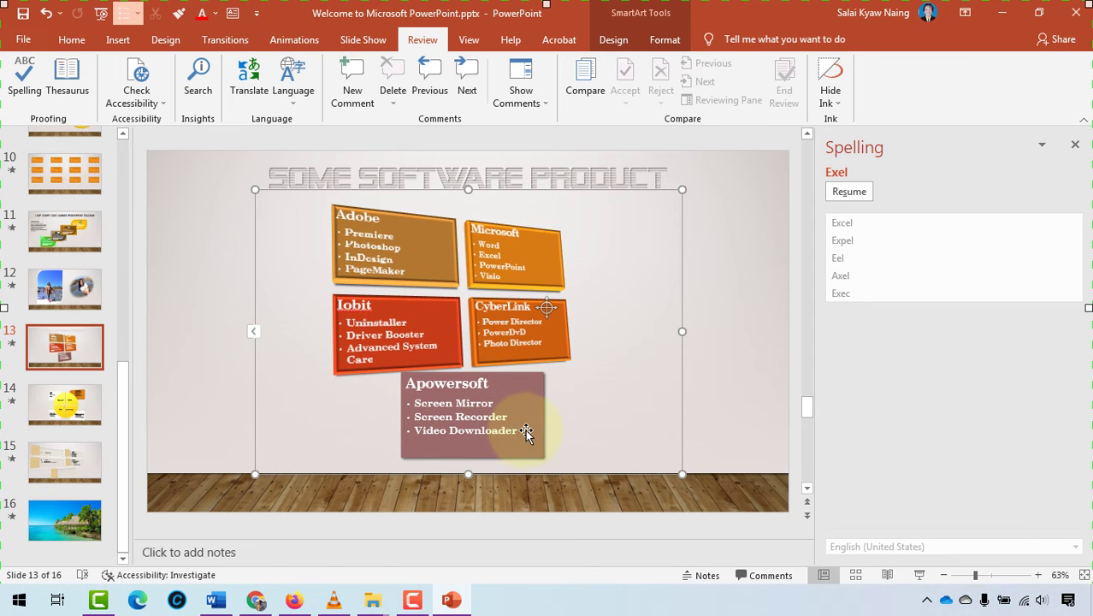
key(Escape)
click(92, 347)
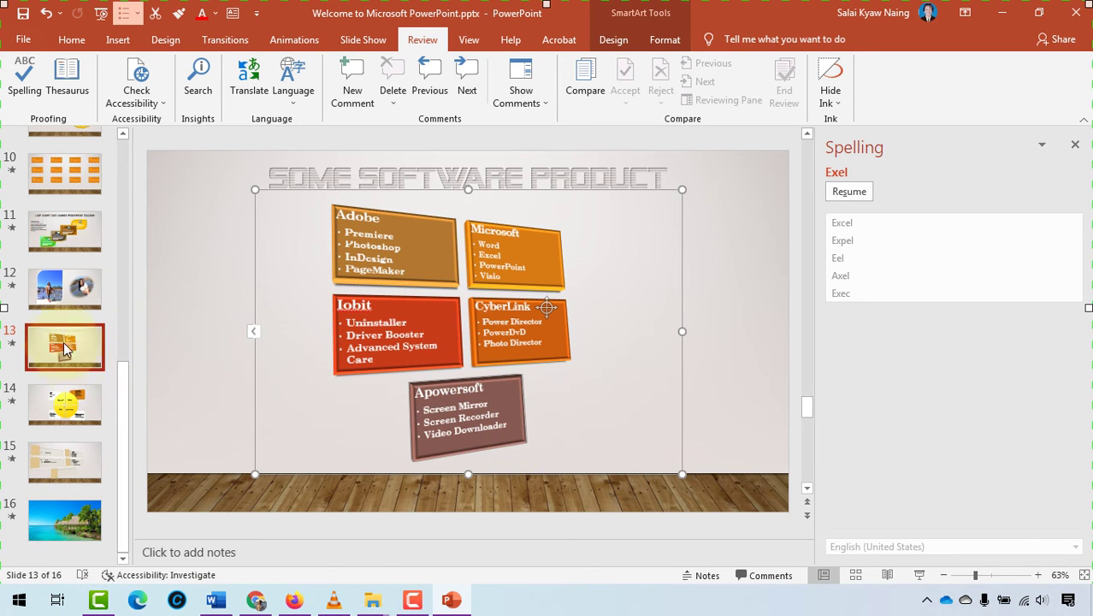
scroll(67, 282, up, 2)
scroll(65, 256, up, 2)
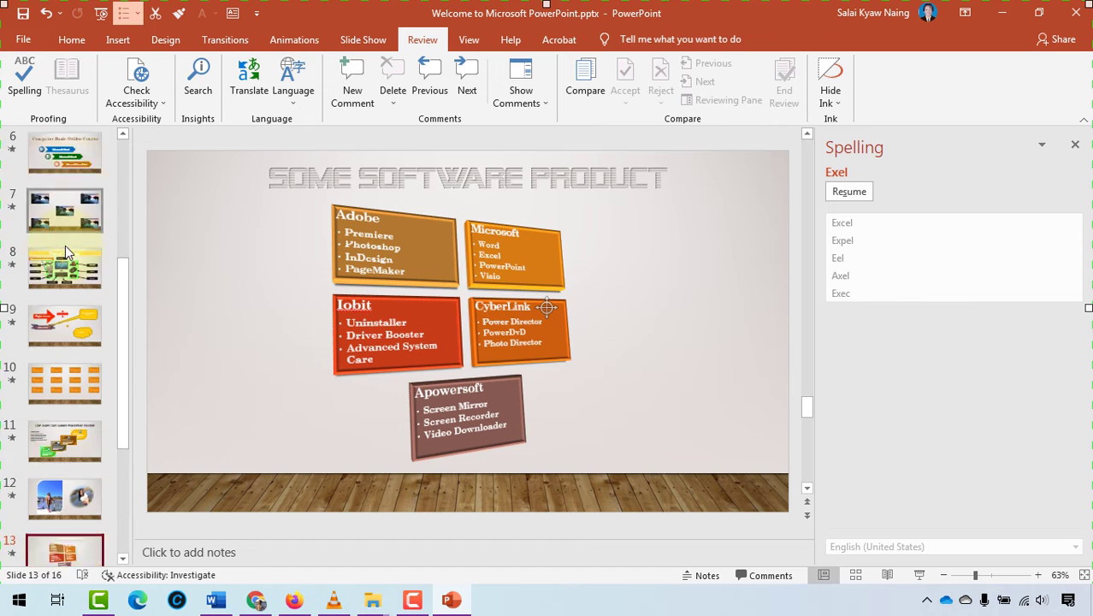
scroll(65, 246, down, 4)
On slide 14, draw a text box right of the yellow circle and type Apowersoft.
click(65, 424)
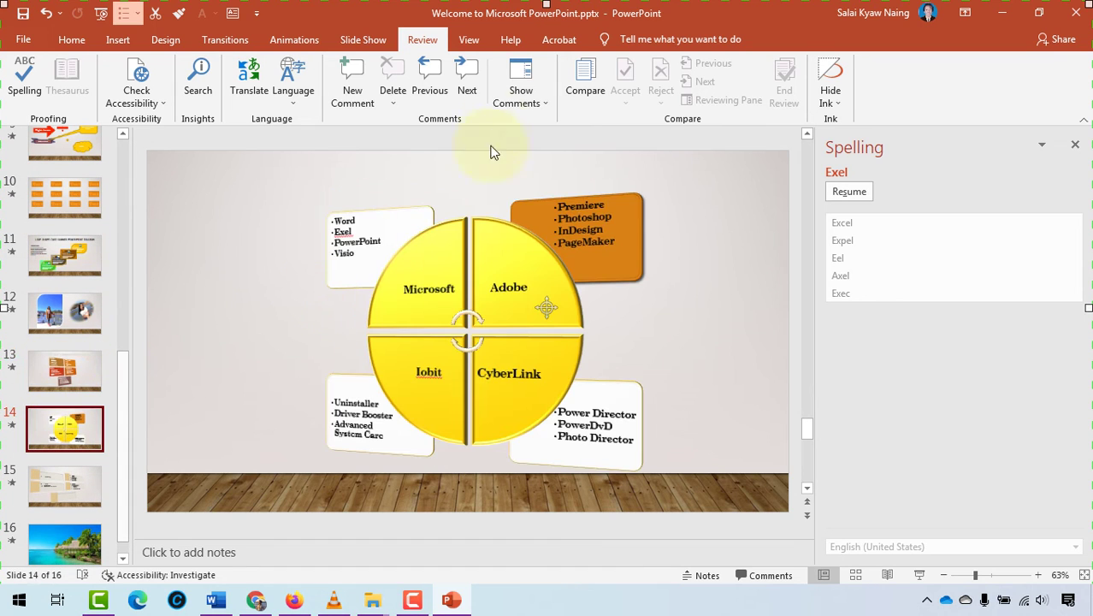
click(116, 40)
click(730, 81)
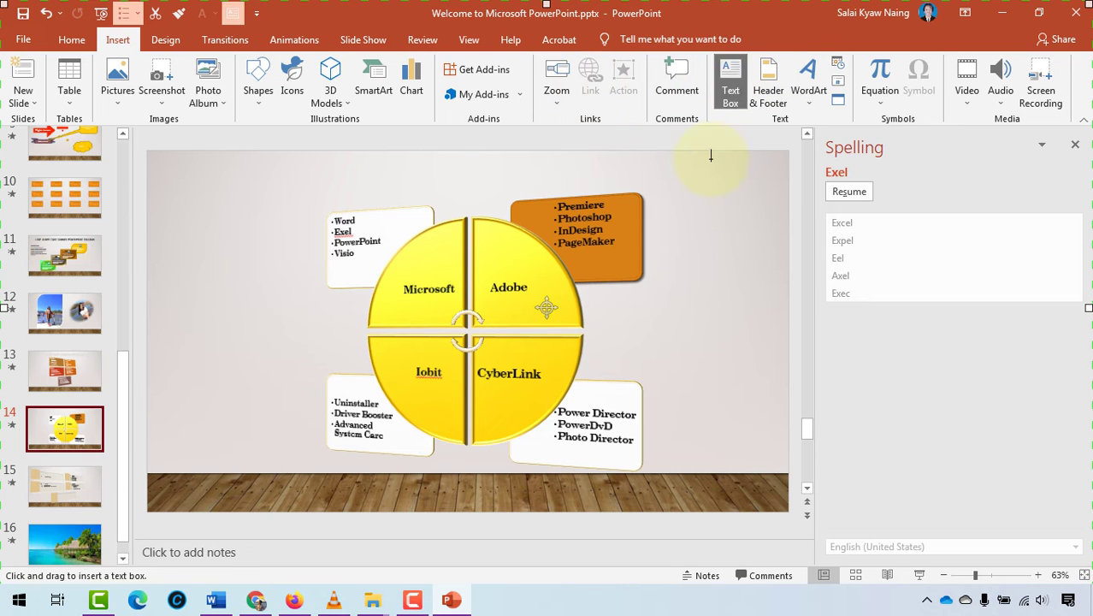
drag(656, 310, 782, 354)
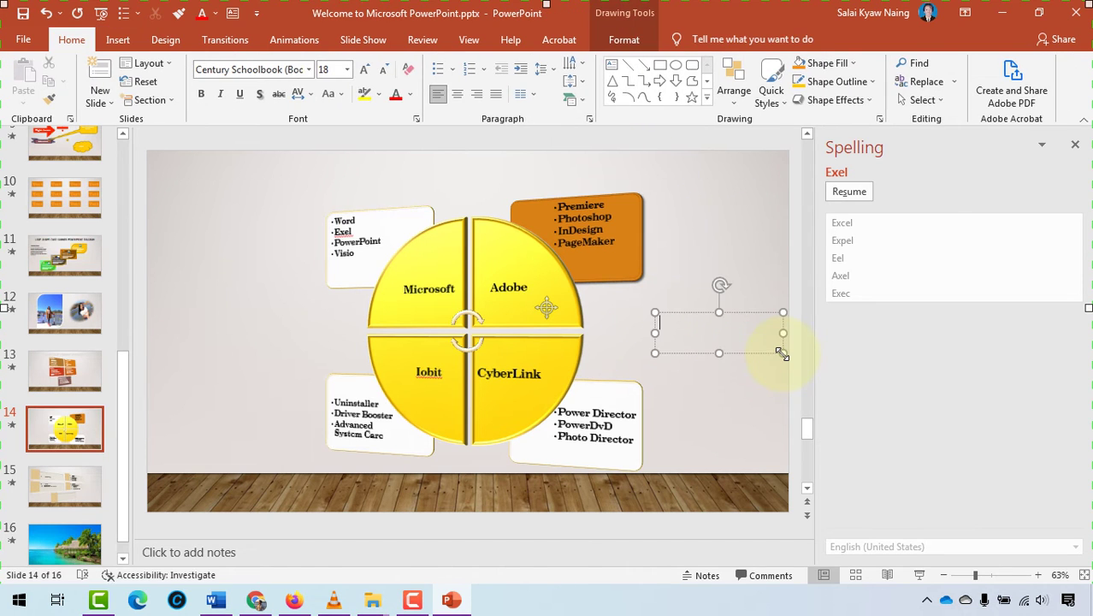
text(Apowersoft)
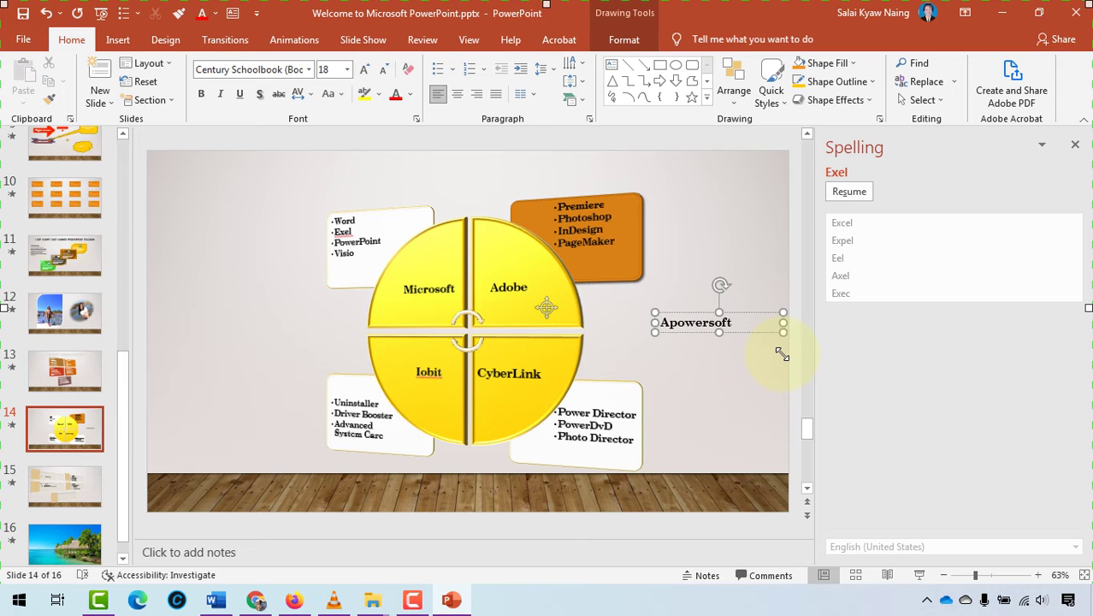
Select the new Apowersoft text box and delete it from the slide.
click(715, 389)
click(696, 332)
click(695, 405)
click(684, 331)
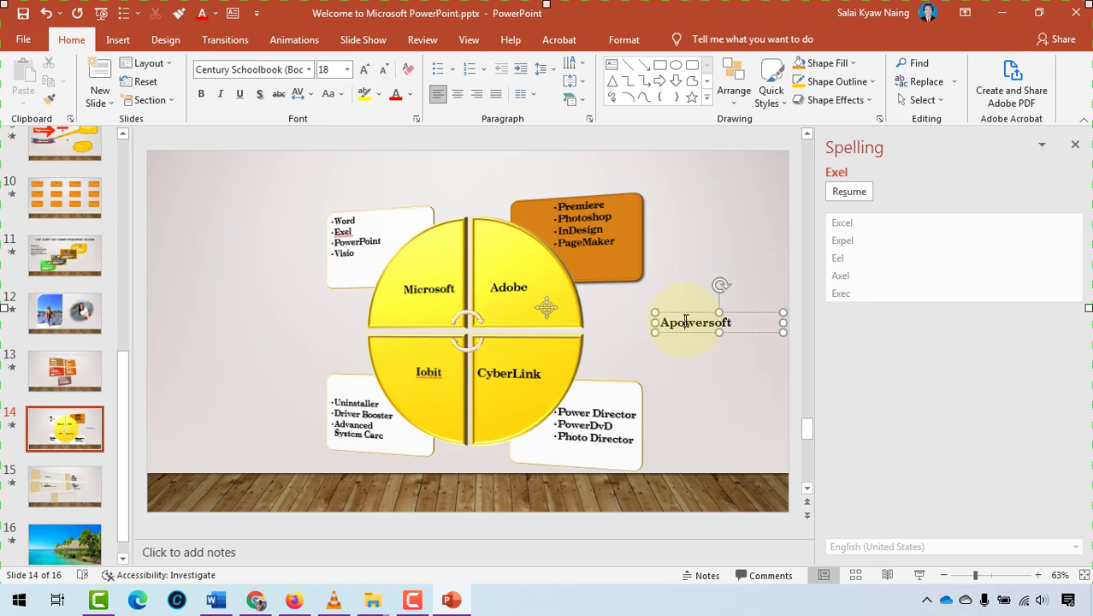
click(701, 405)
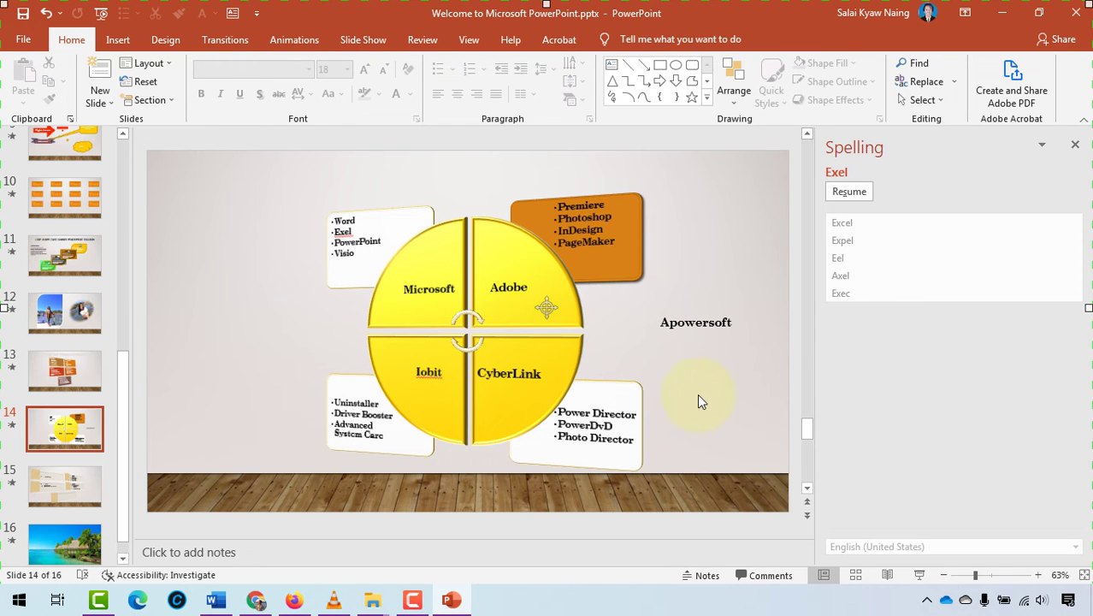
click(691, 317)
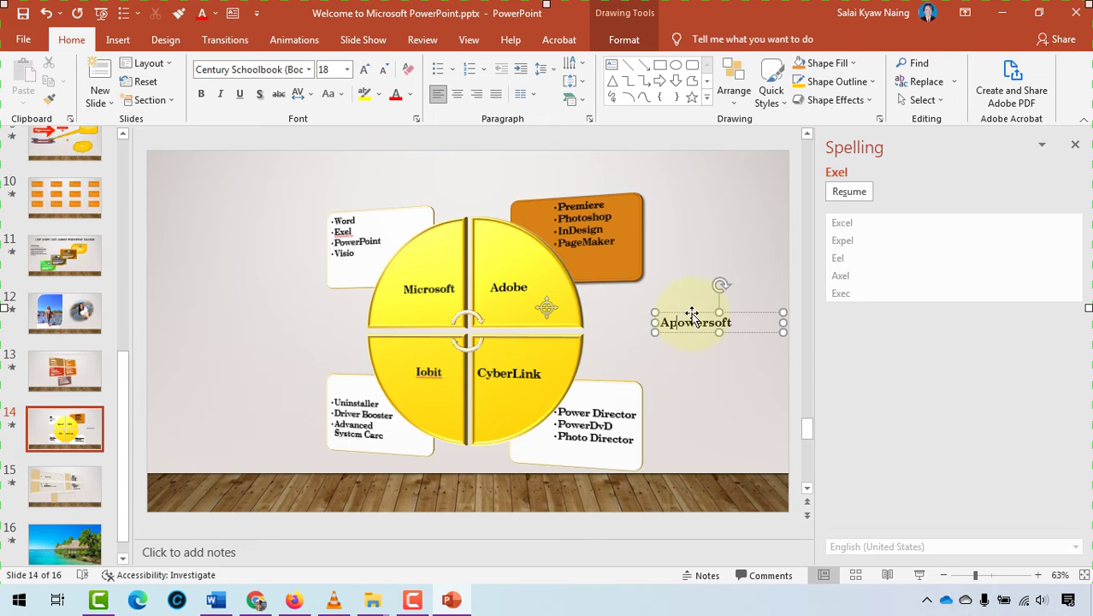
click(692, 314)
key(Delete)
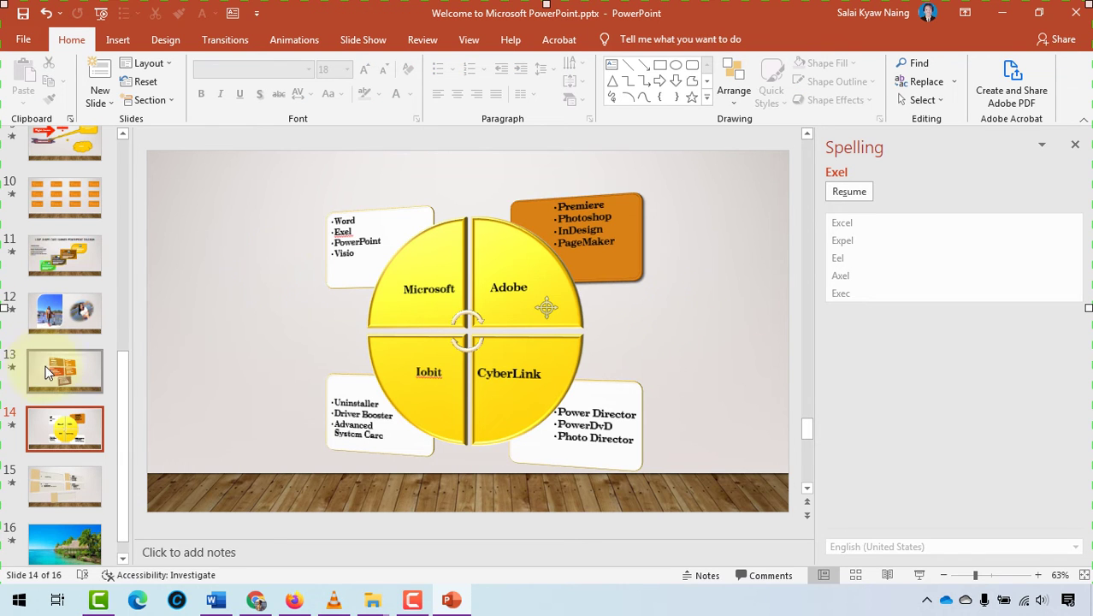
On slide 13, select the software product SmartArt and inspect the Apowersoft box wording.
click(76, 352)
click(450, 373)
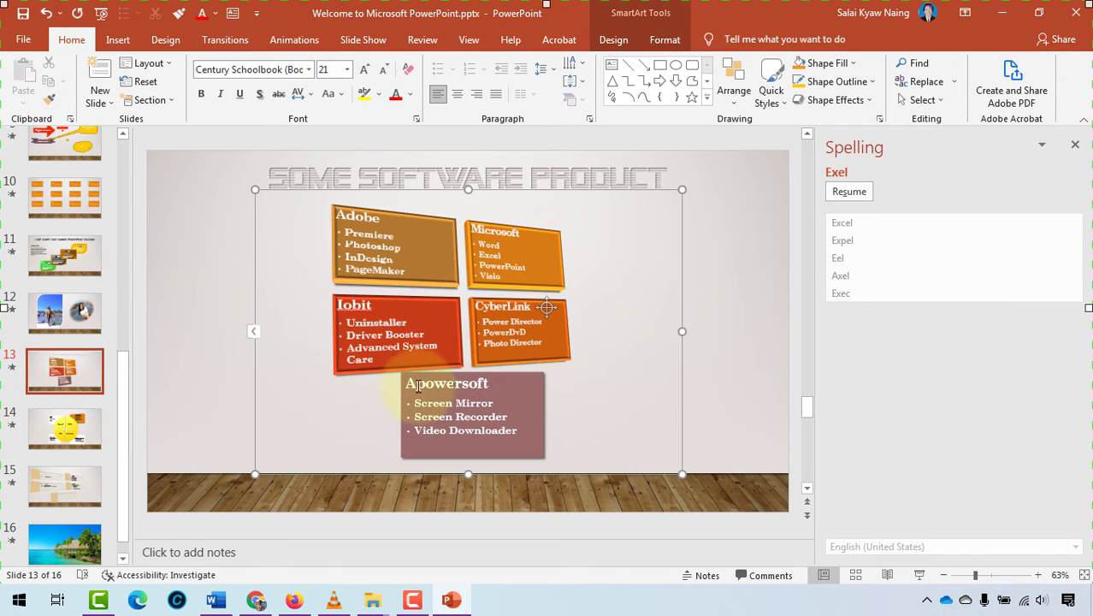
double_click(453, 387)
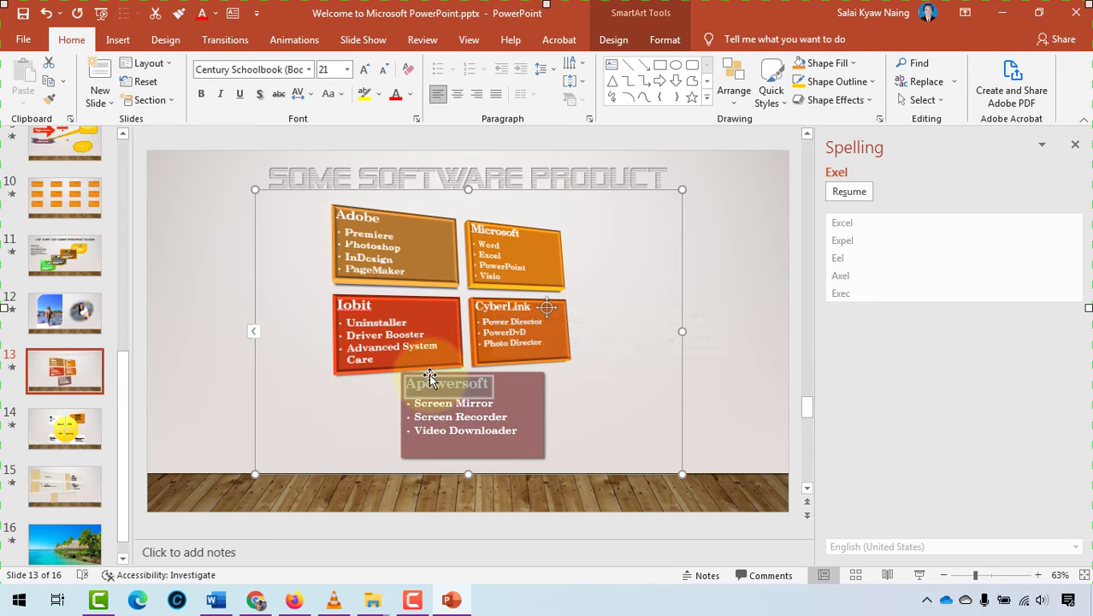
click(276, 398)
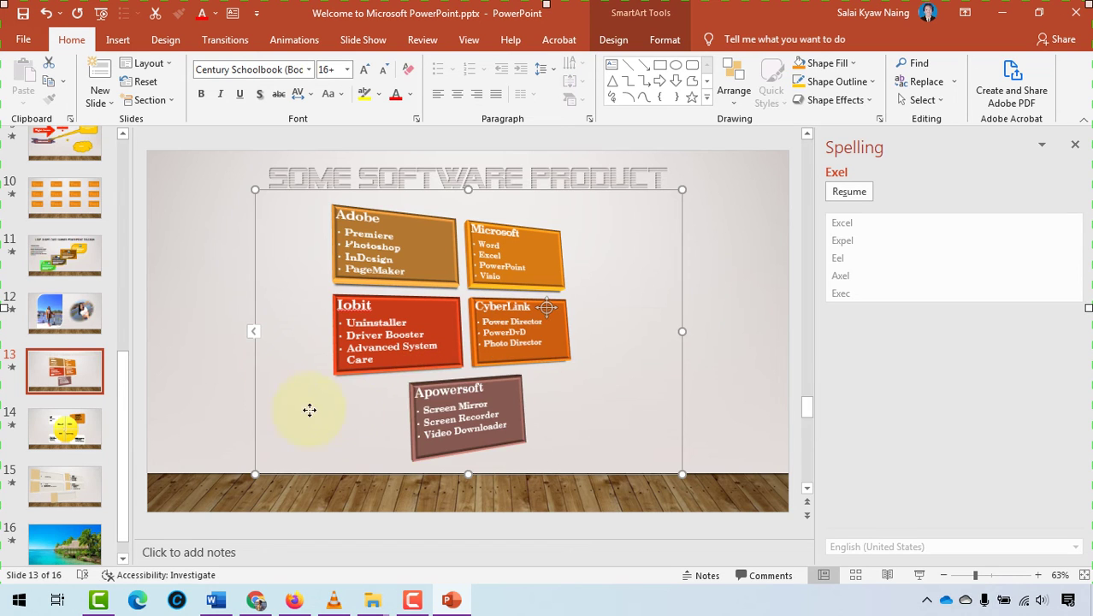
click(455, 391)
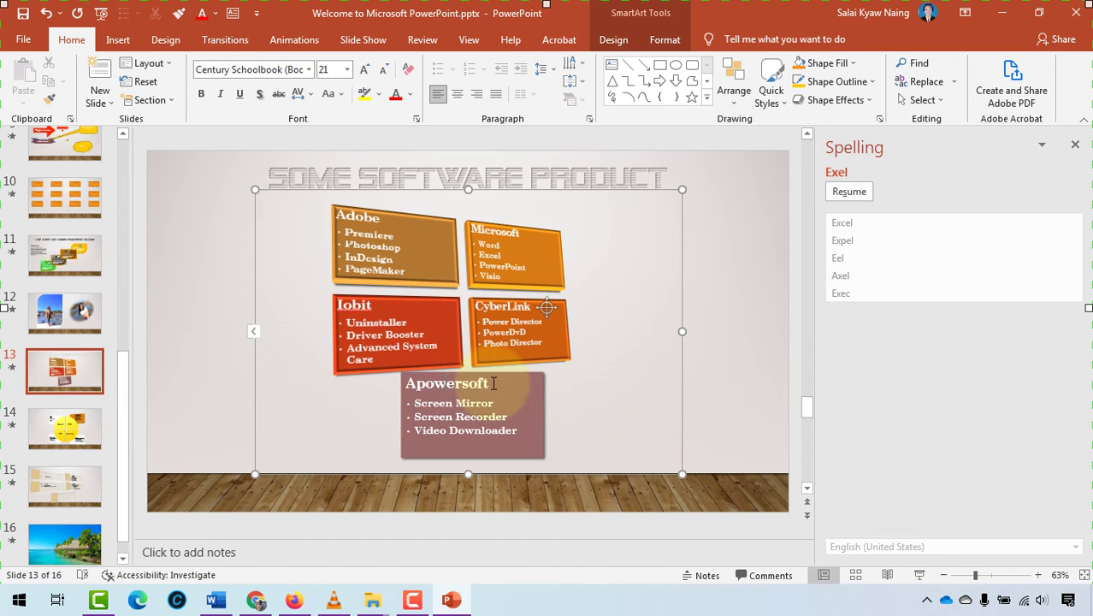
click(608, 399)
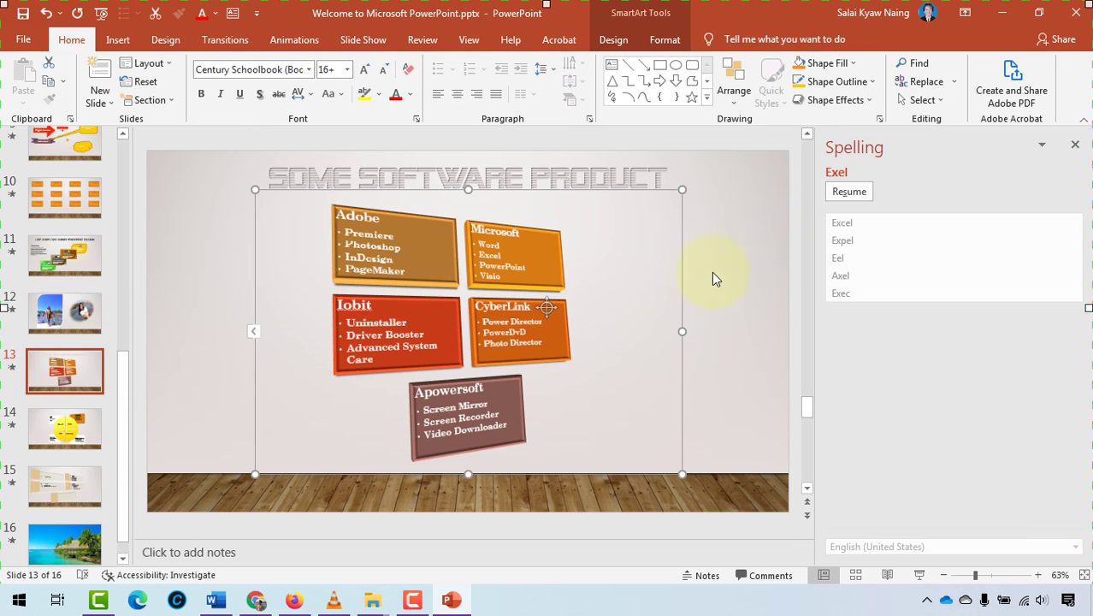
click(116, 282)
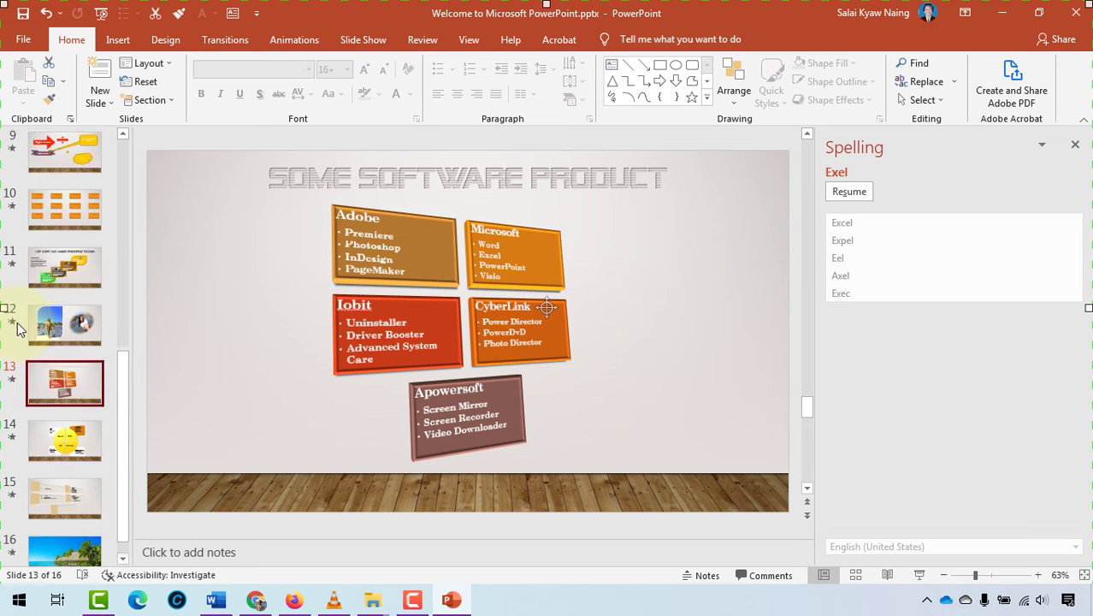
Scroll the slide thumbnails back up to return to slide 2.
scroll(64, 274, up, 5)
scroll(59, 282, up, 3)
scroll(55, 300, up, 2)
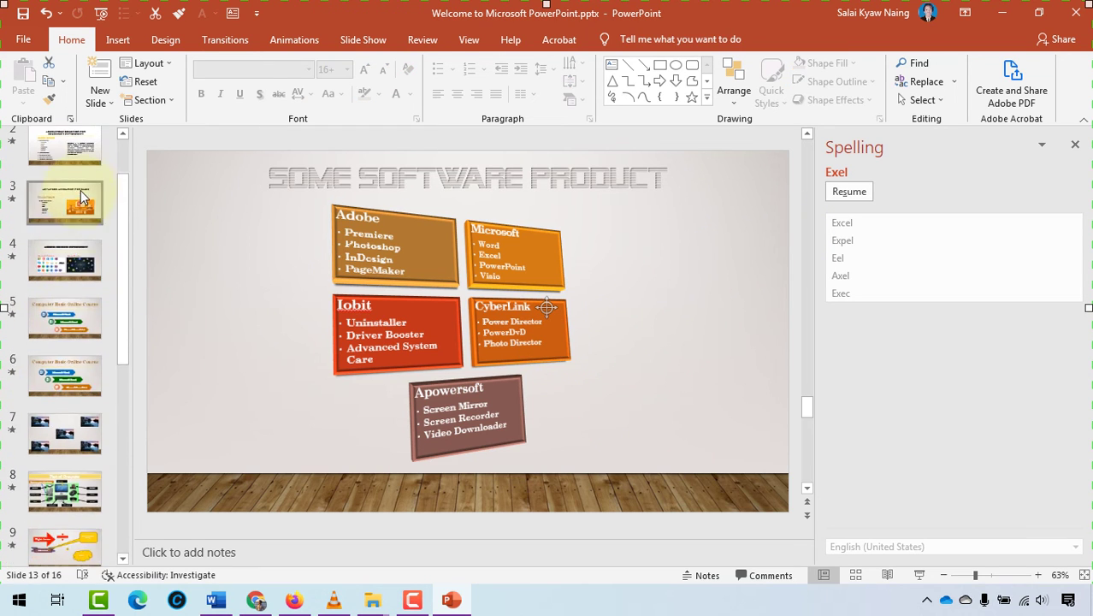
click(73, 212)
scroll(68, 257, up, 2)
Resume spelling in slide 2's paragraph, viewing suggestions for 'proffessional' but leaving it unchanged.
click(77, 215)
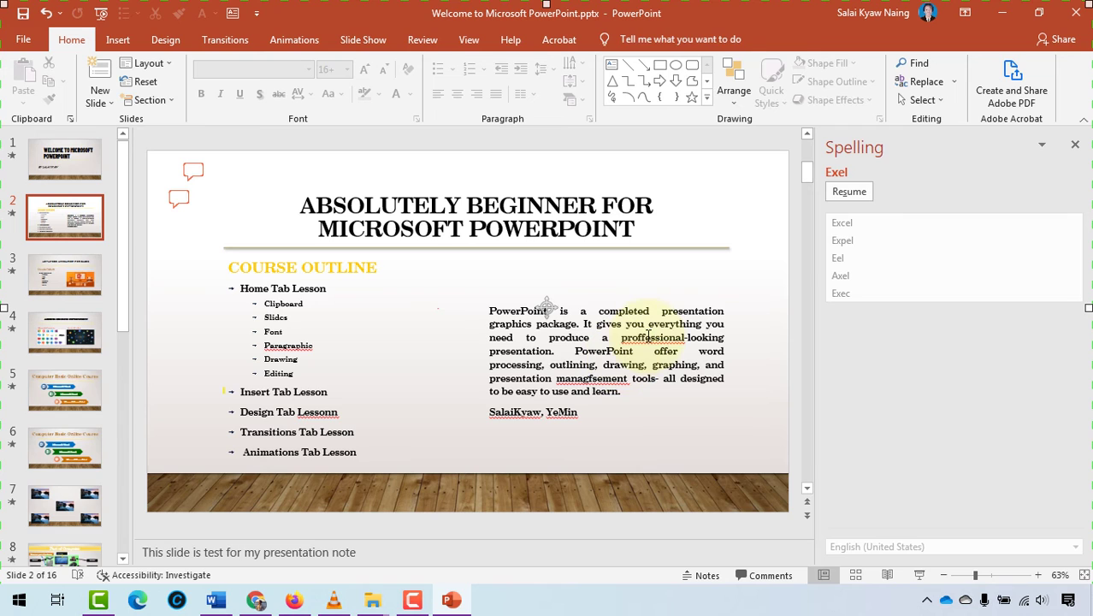
click(503, 365)
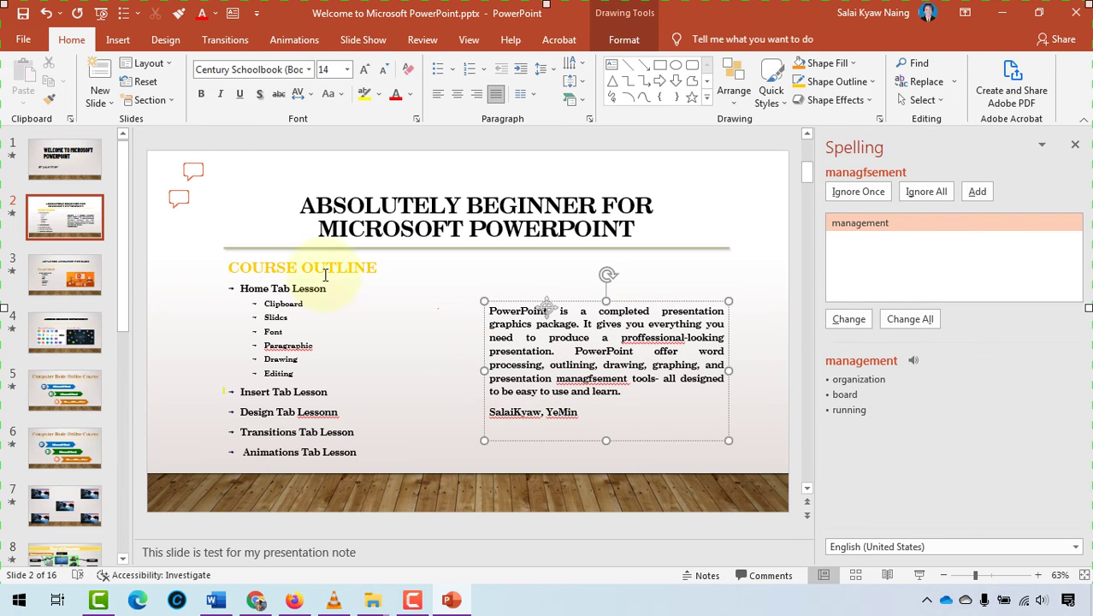
click(271, 295)
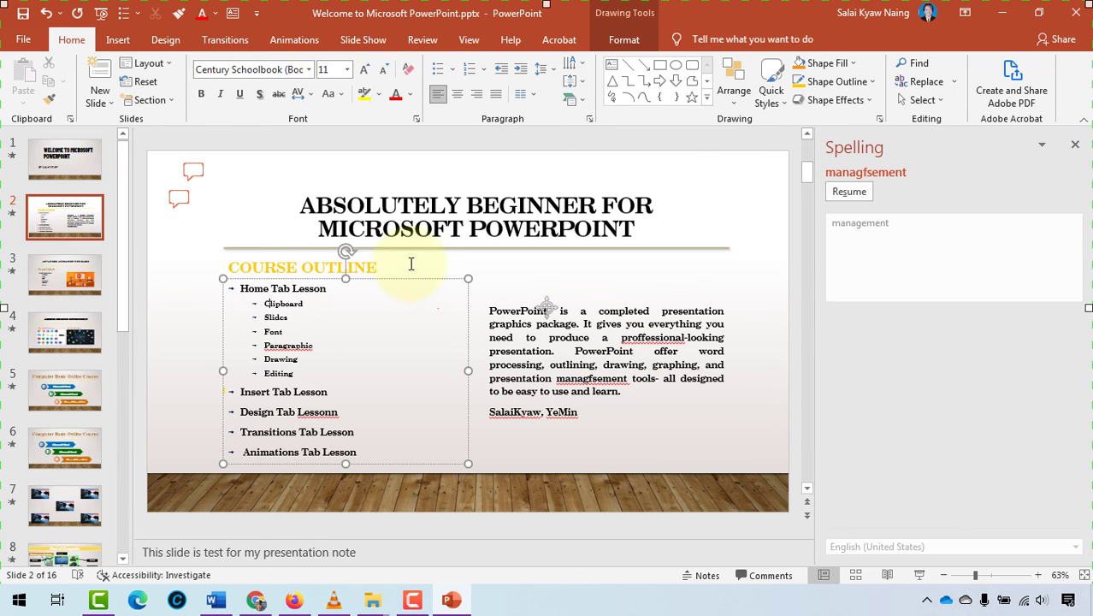
click(648, 335)
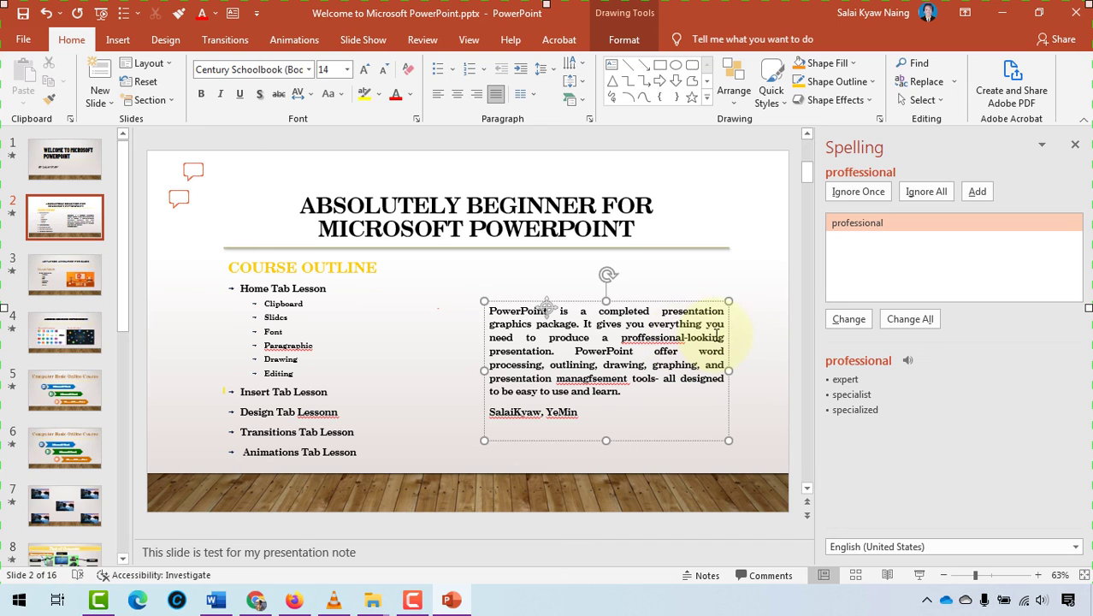
right_click(647, 340)
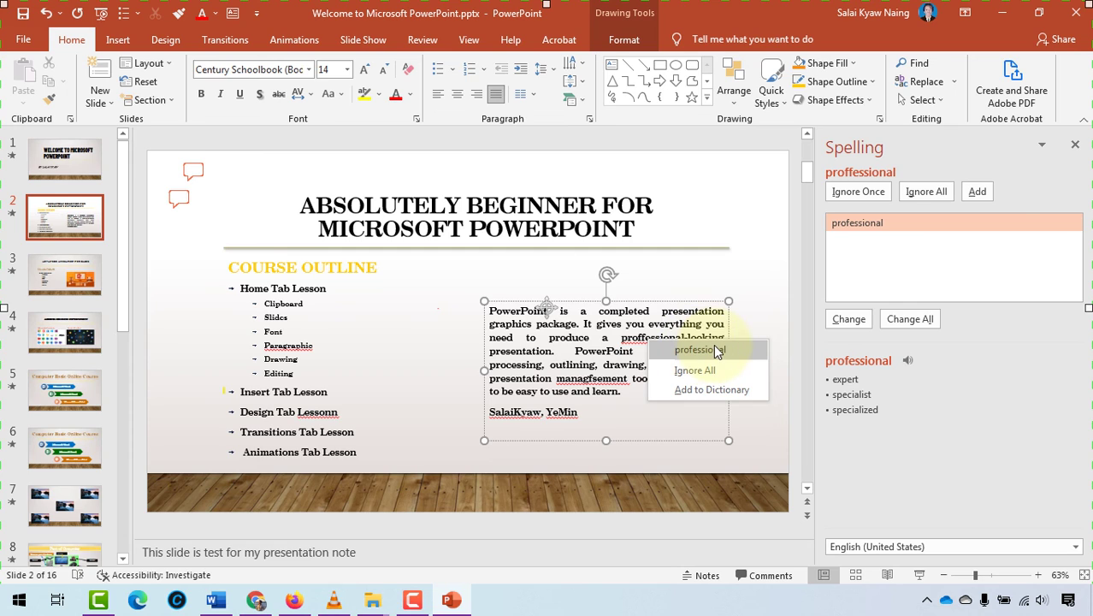
click(599, 378)
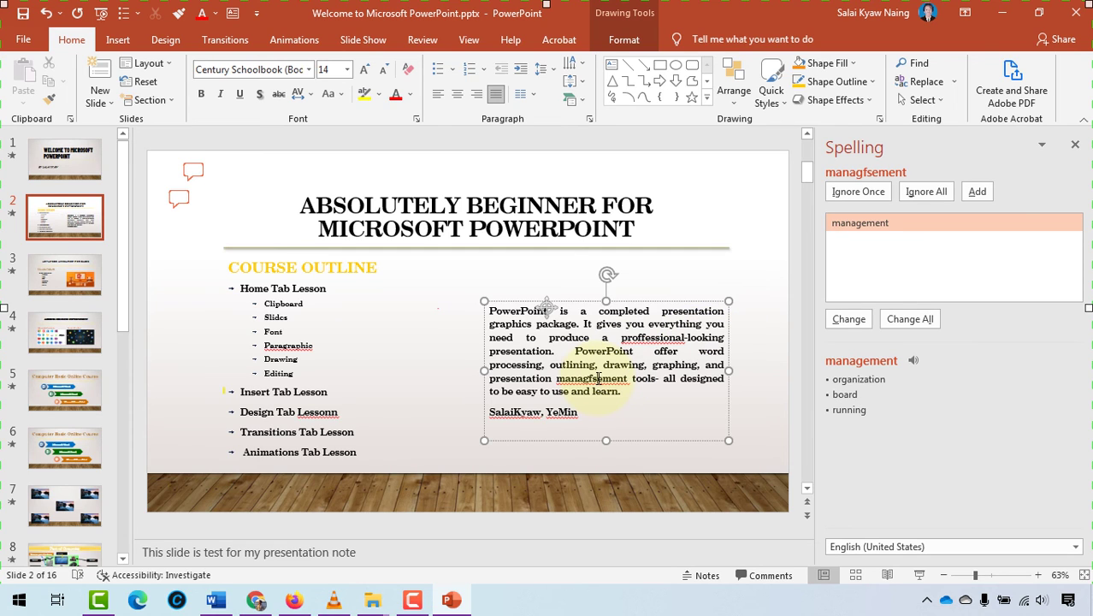
Check suggestions for 'managfsement' and both byline names, then Ignore All on the first author name.
right_click(599, 378)
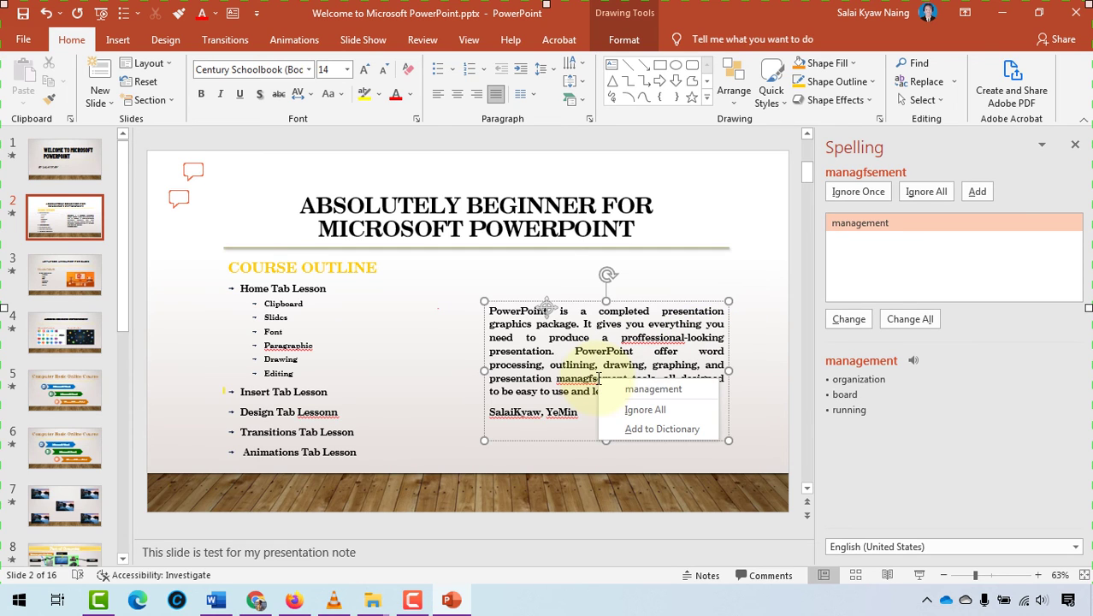
click(563, 419)
right_click(562, 414)
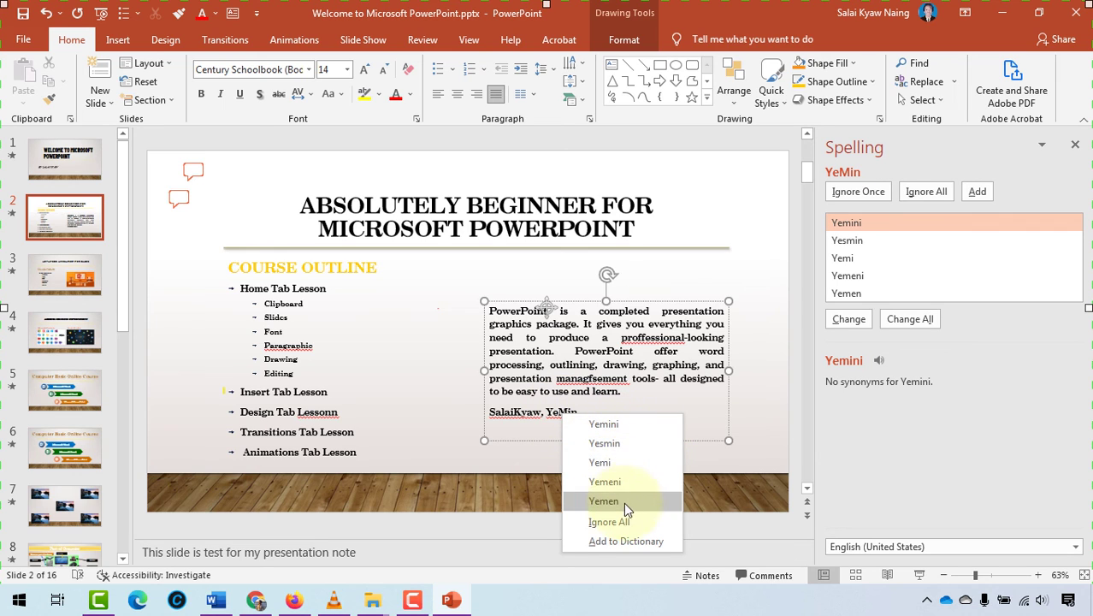
click(521, 412)
right_click(523, 414)
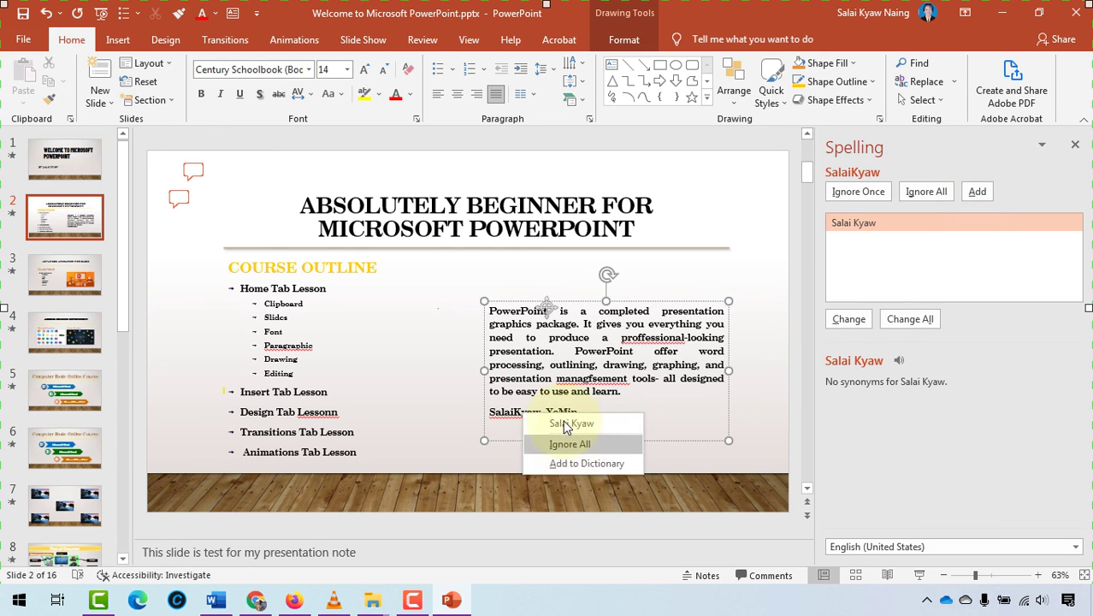
click(568, 464)
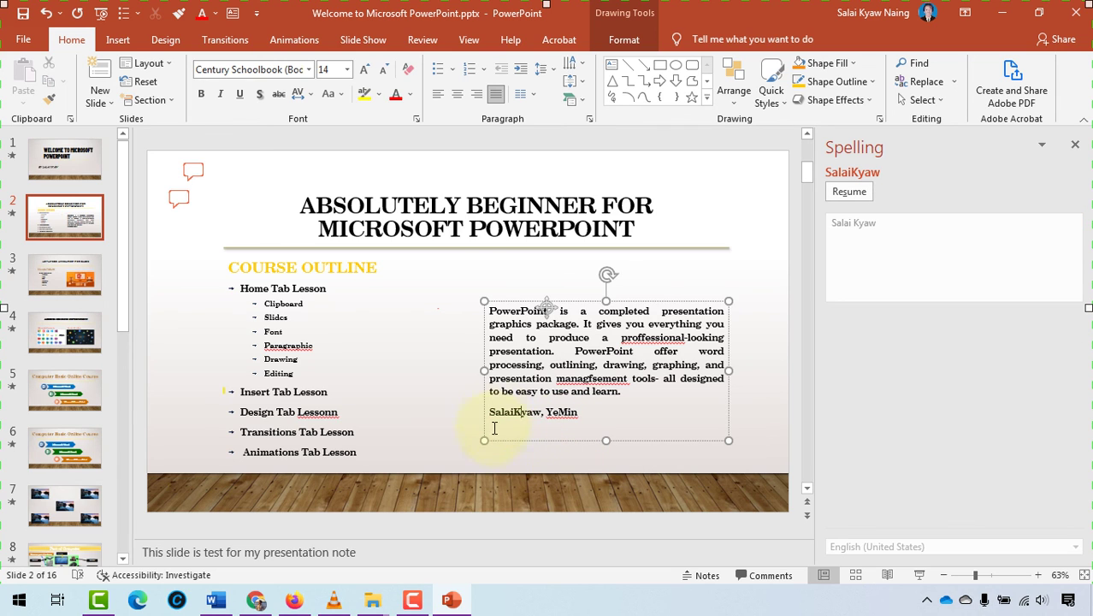
Begin a new byline line under the paragraph and Ignore All on the second author name.
click(624, 424)
text(SalaiKyaw)
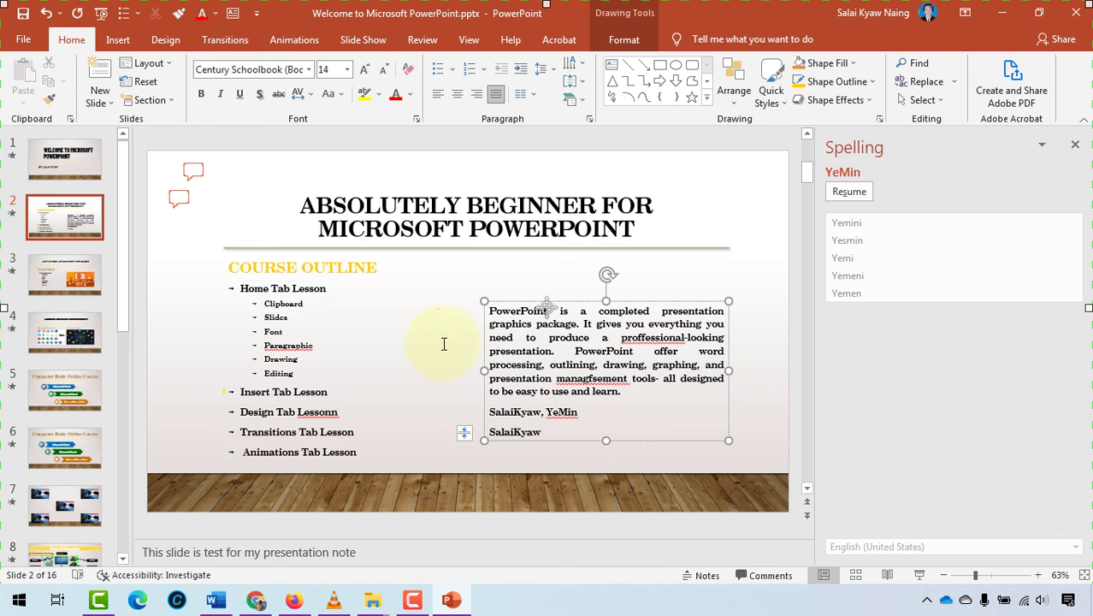
click(436, 346)
click(566, 419)
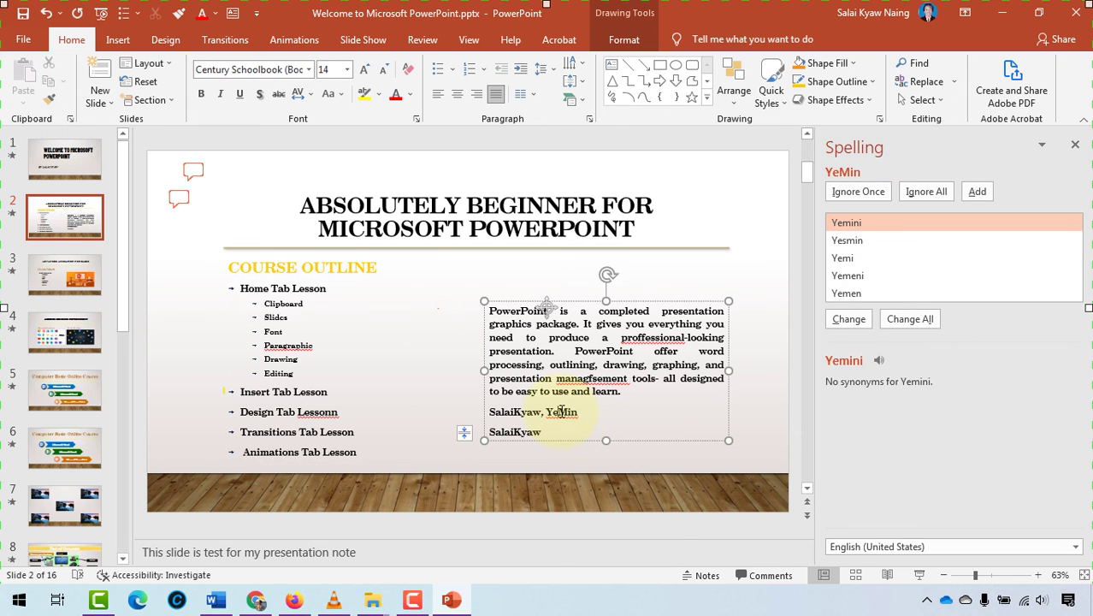
right_click(560, 411)
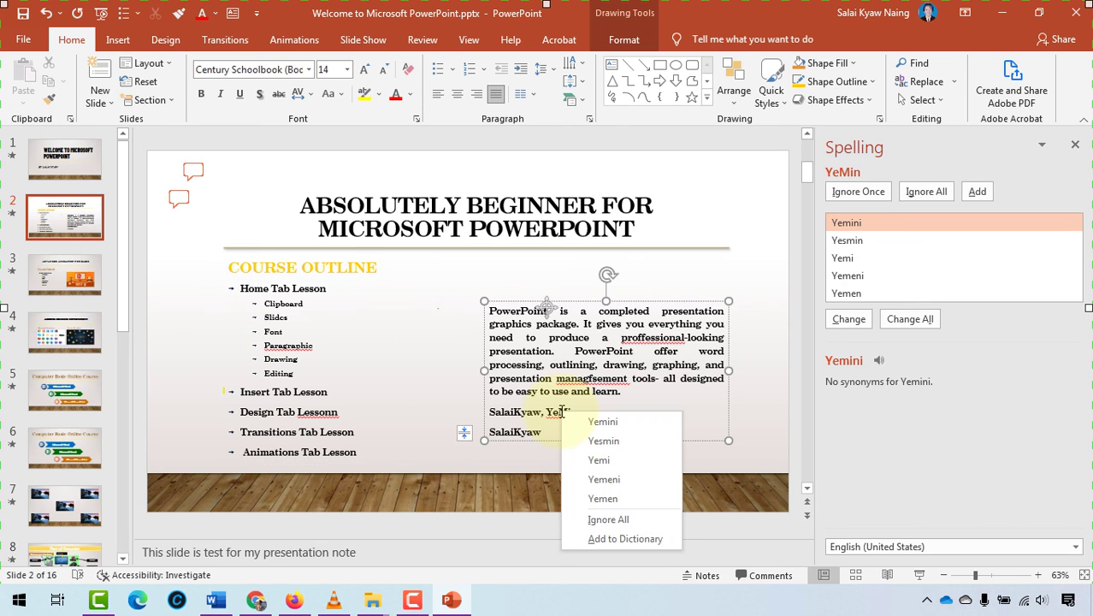
click(628, 539)
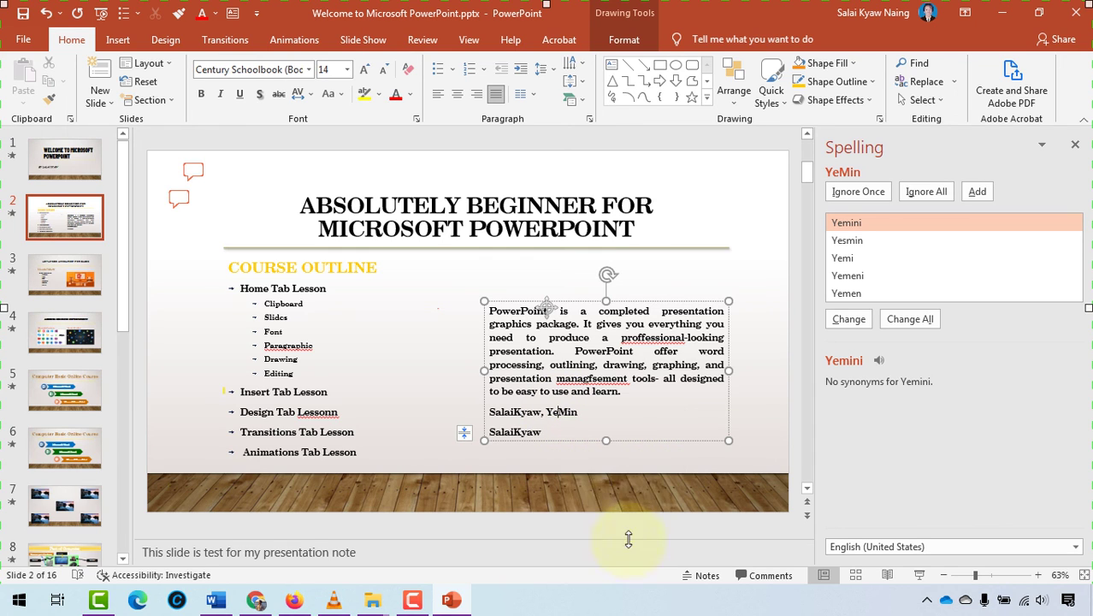
Finish typing the author names on the new byline line and reselect the paragraph.
click(553, 436)
text(, Ye)
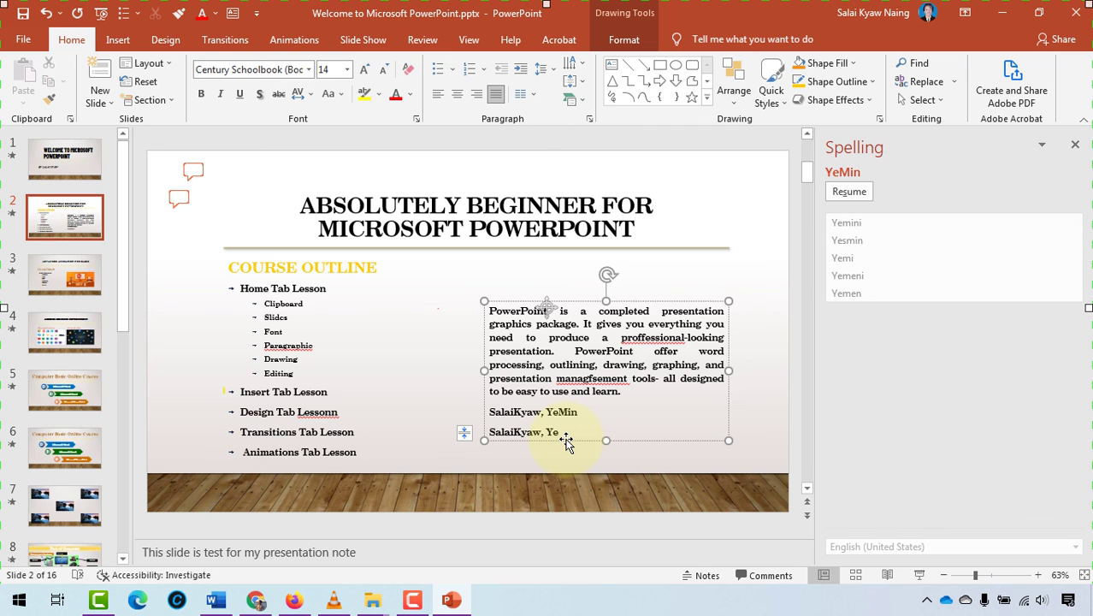
text(Min)
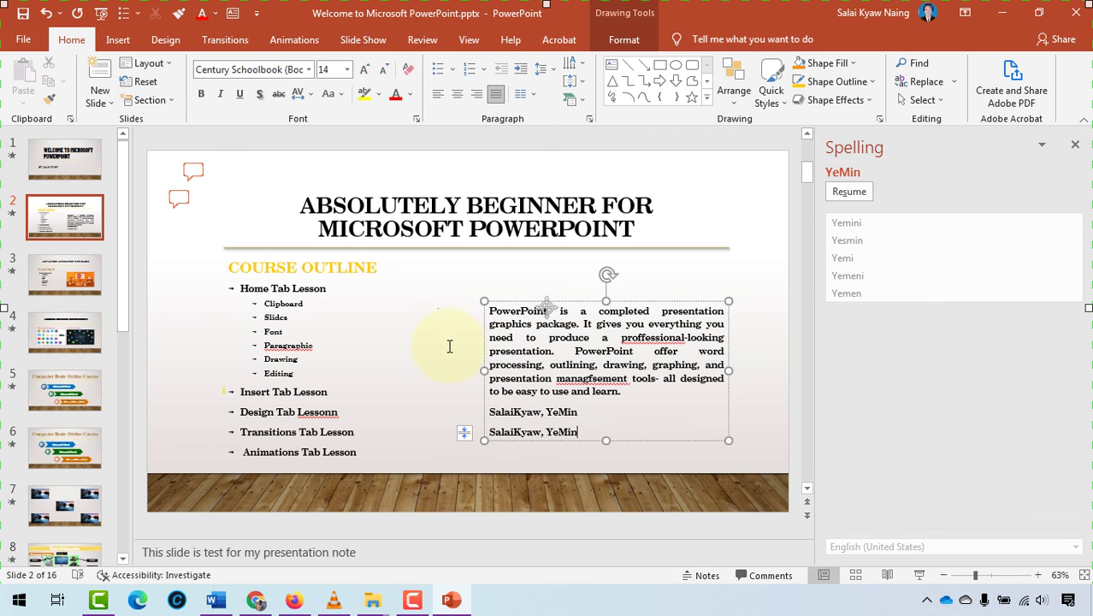
click(449, 344)
click(533, 402)
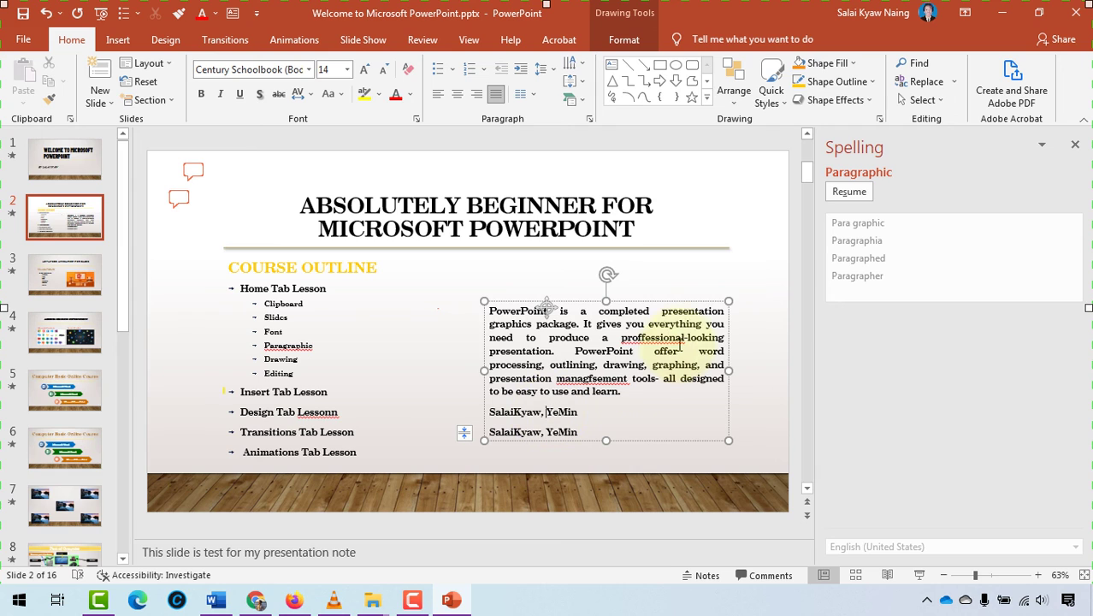